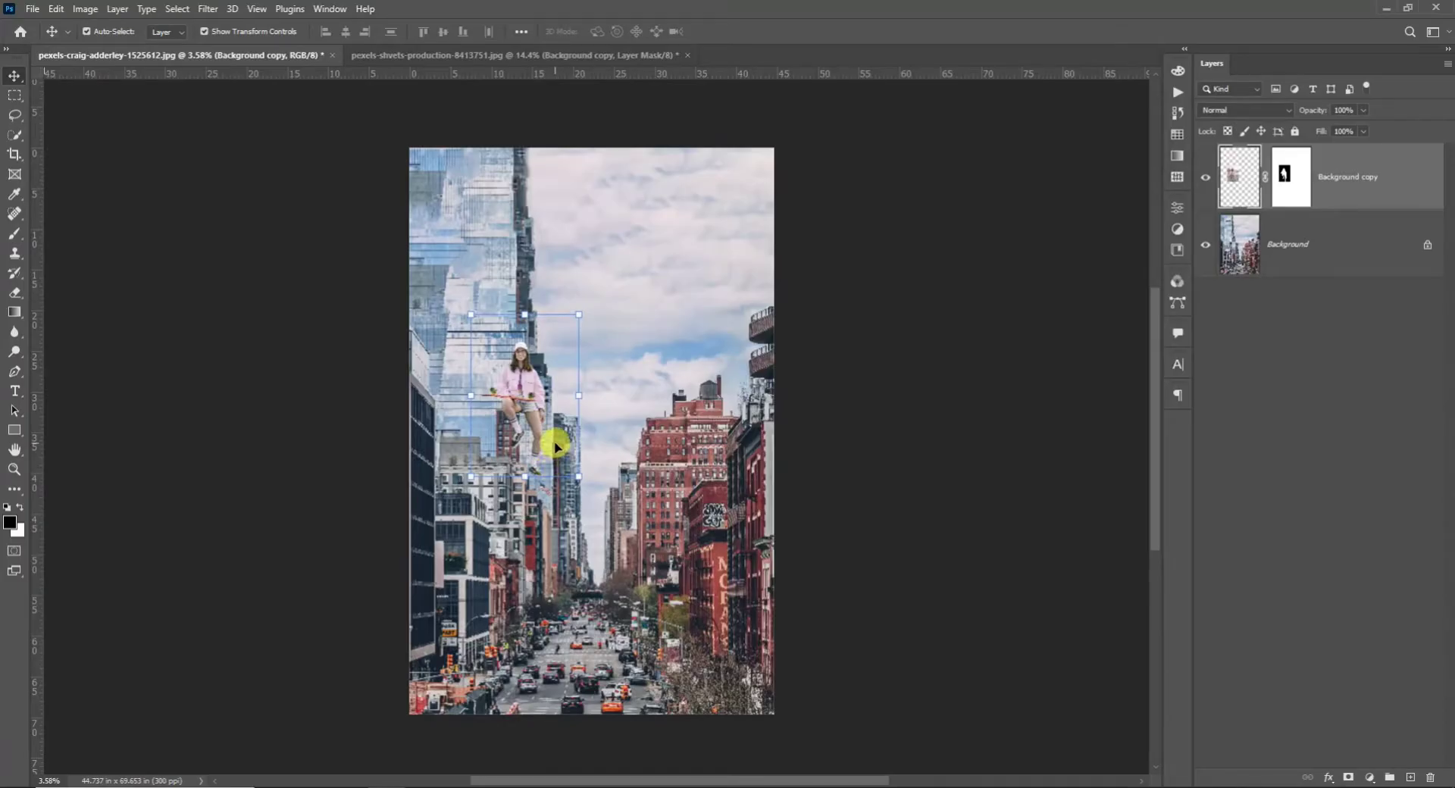
# Enlarge the woman's layer to about 356% and position her over the street with her lower foot among the traffic
pyautogui.moveTo(578, 477); pyautogui.dragTo(742, 668)
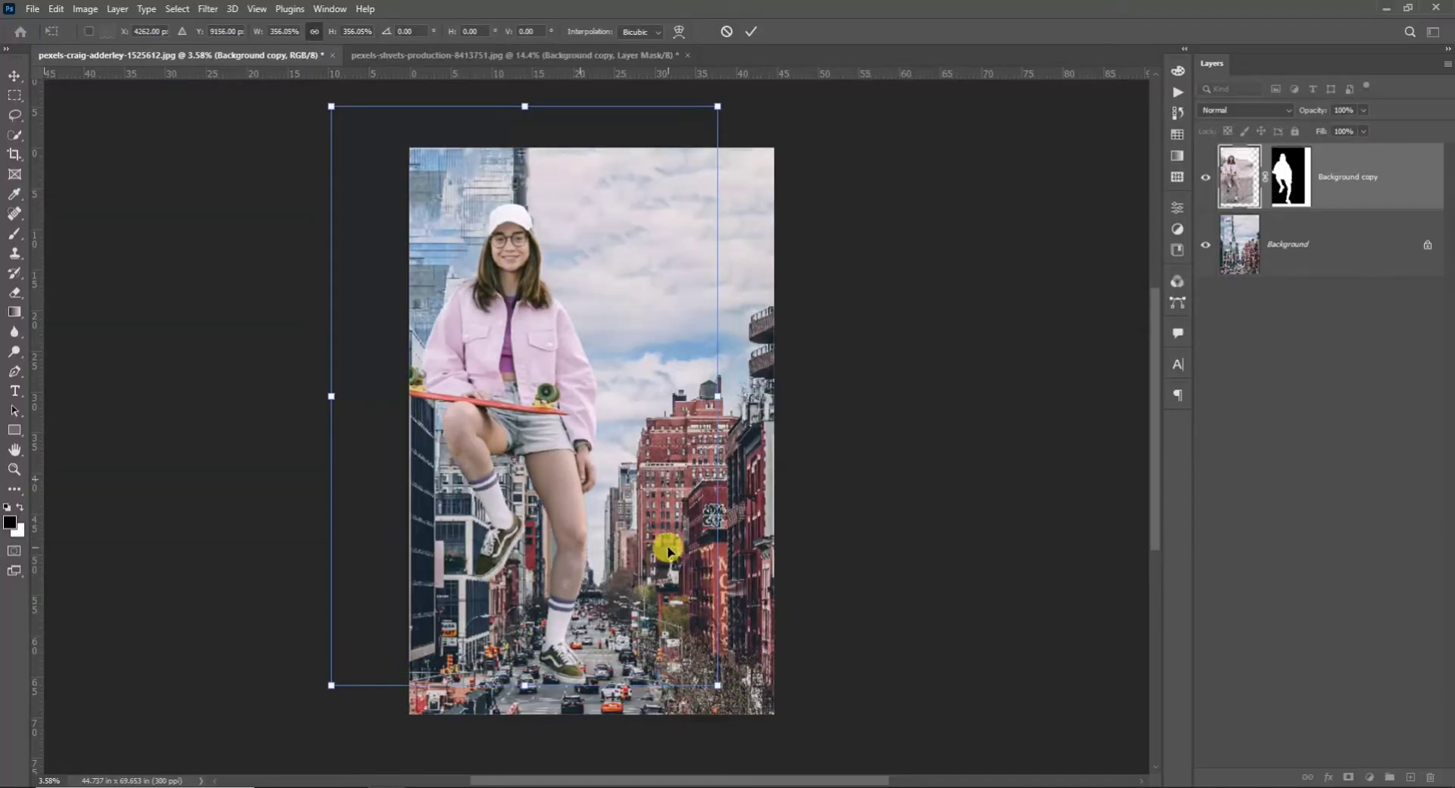
pyautogui.moveTo(569, 593); pyautogui.dragTo(529, 466)
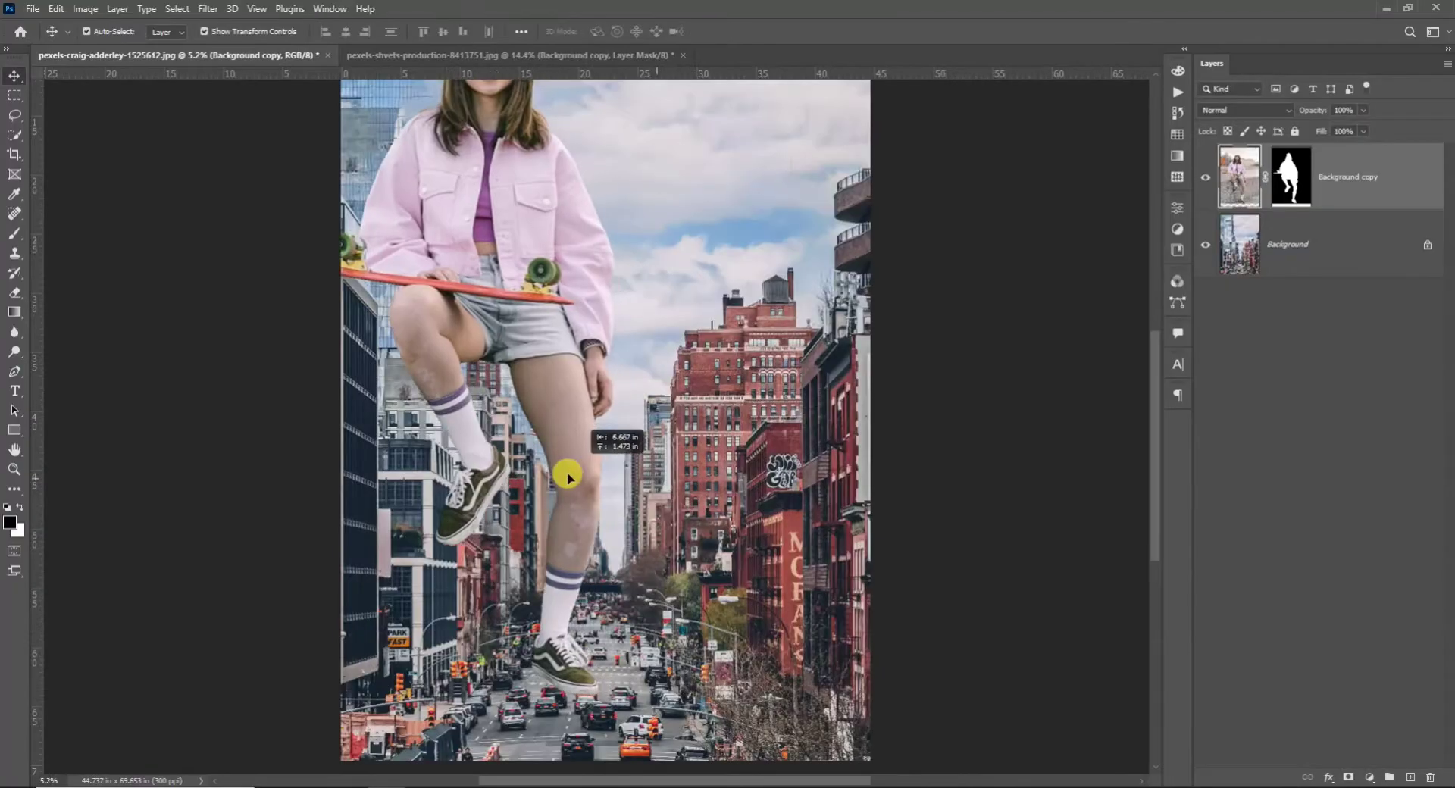
pyautogui.moveTo(566, 478); pyautogui.dragTo(546, 416)
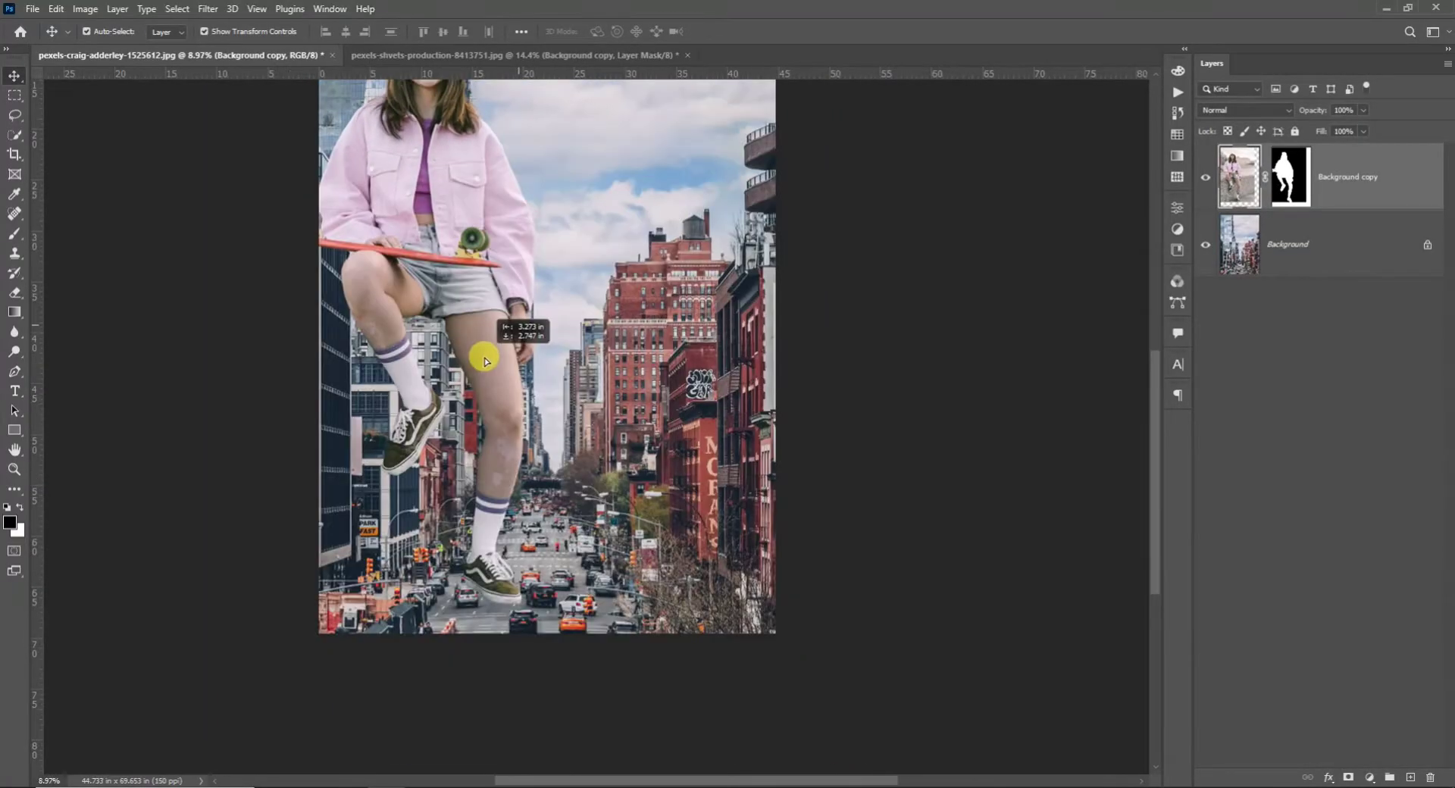
pyautogui.moveTo(481, 345); pyautogui.dragTo(482, 365)
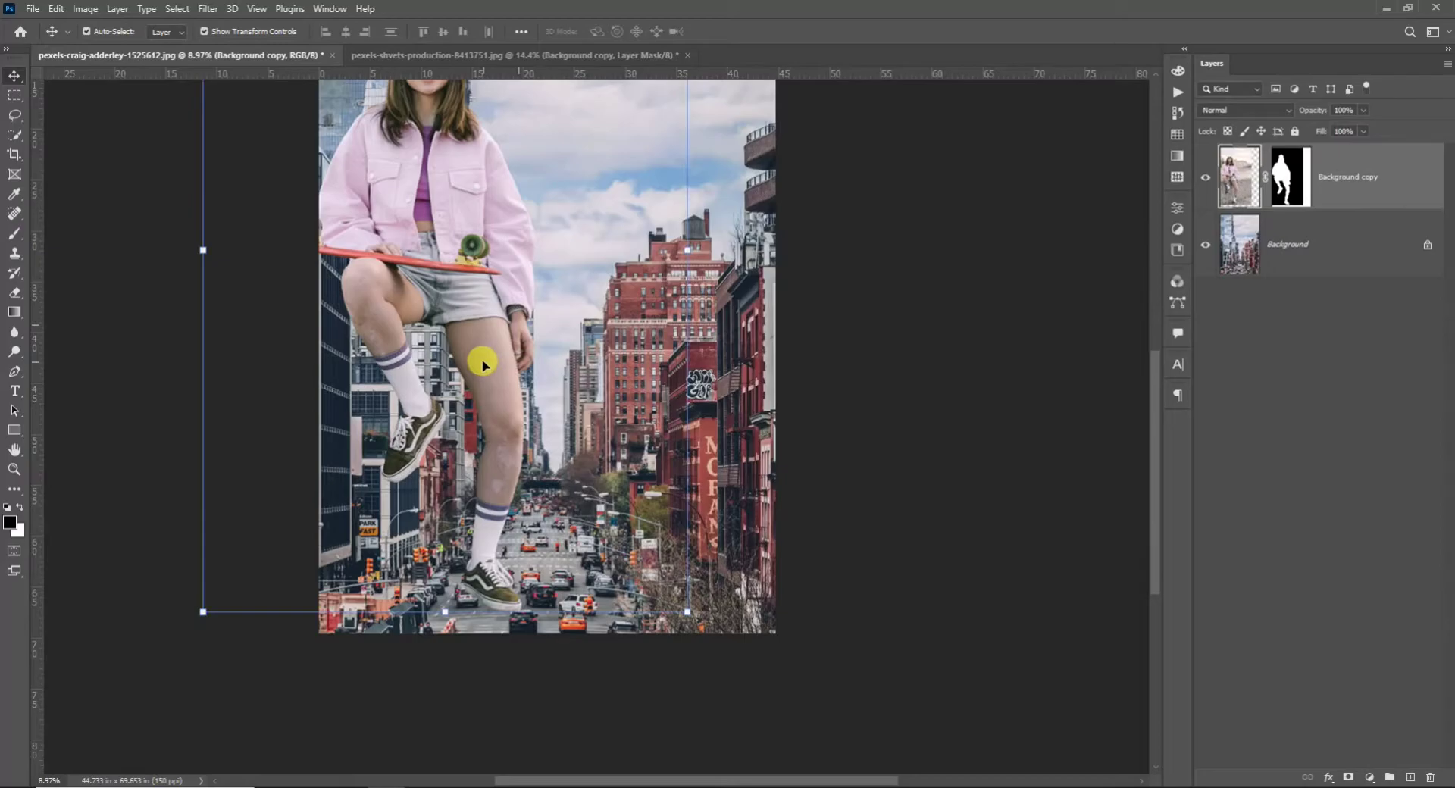
# Remove the silver SUV and the car behind it beside the lower shoe with a lasso selection and Content-Aware fill on the Background layer
pyautogui.scroll(6, 485, 530)
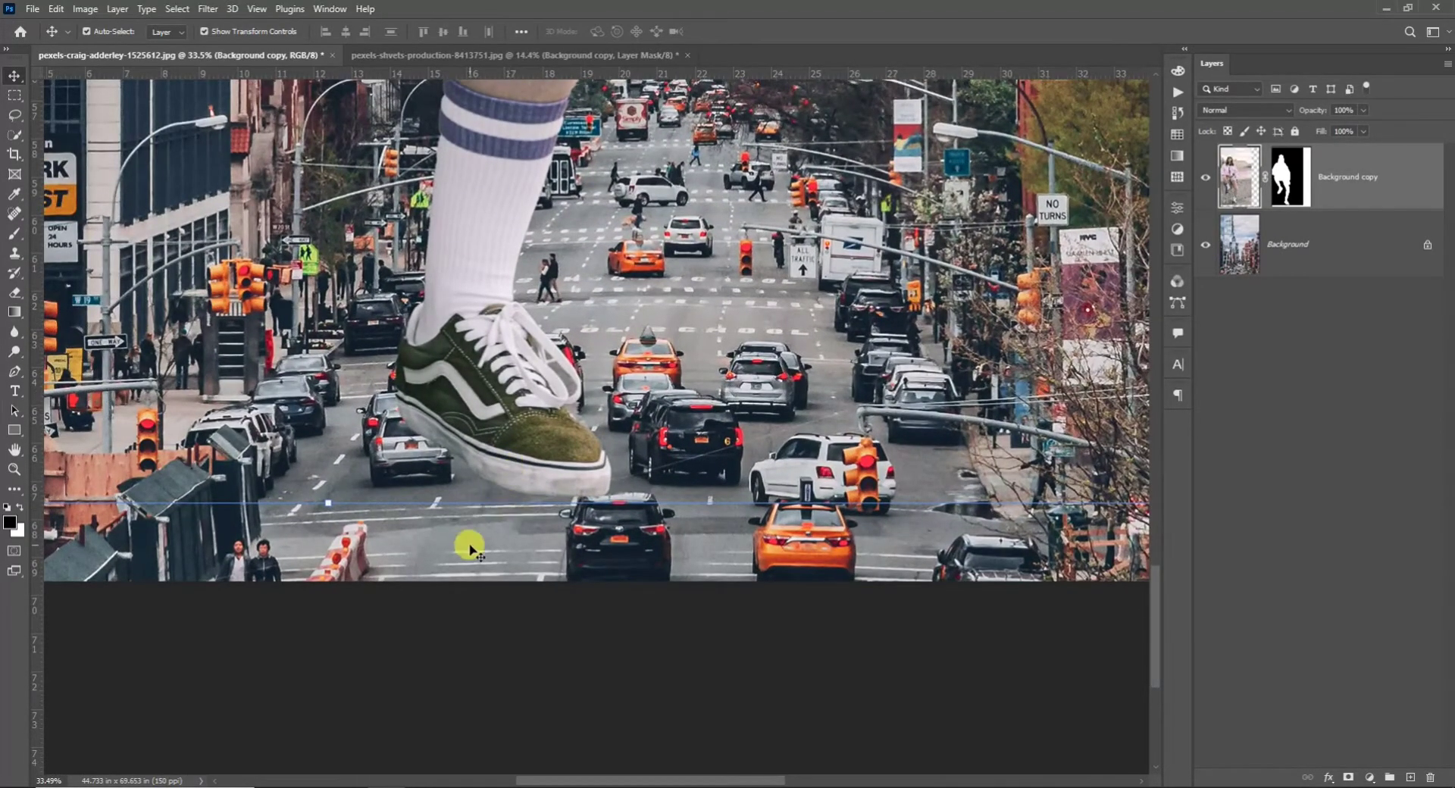
pyautogui.click(470, 546)
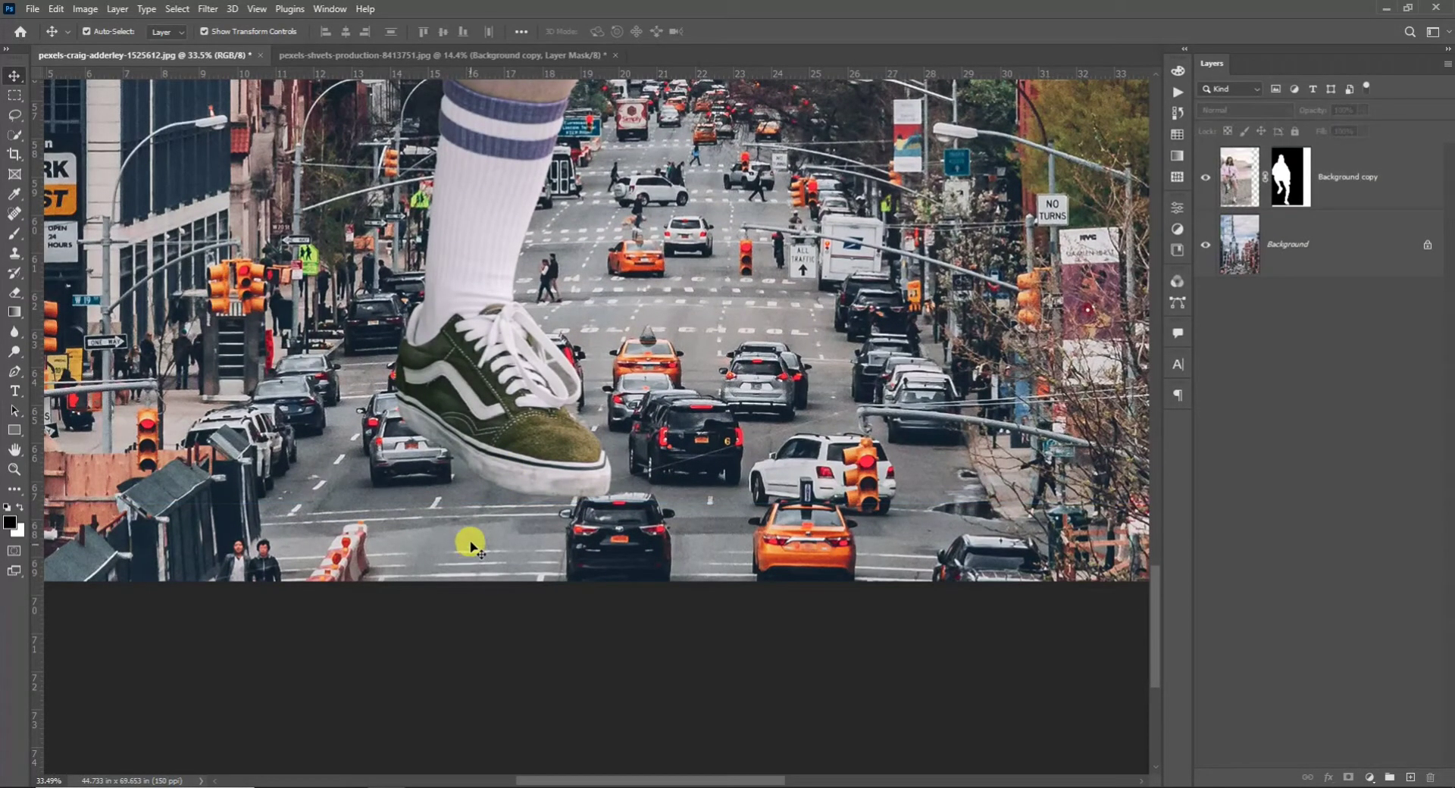
pyautogui.scroll(1, 459, 479)
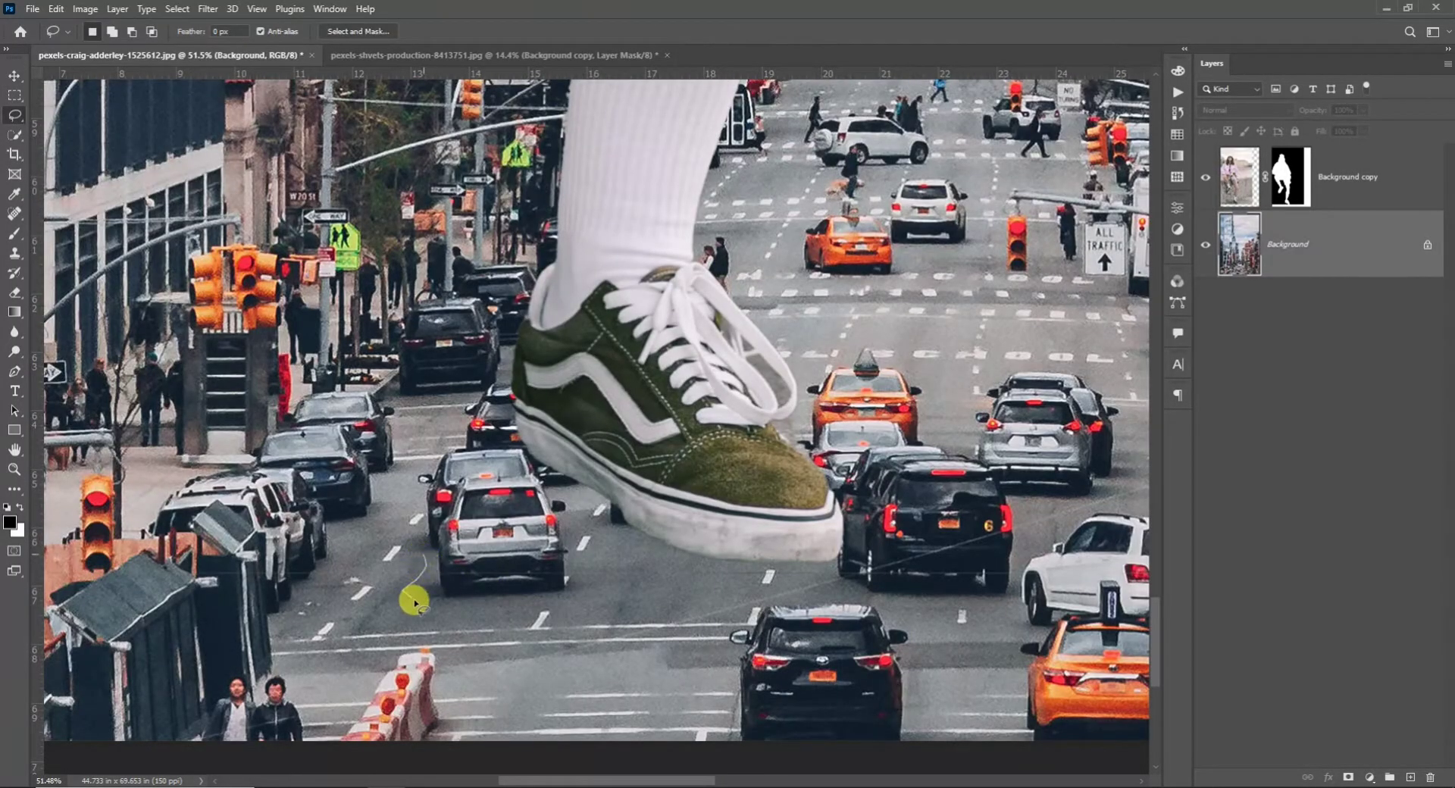
pyautogui.moveTo(415, 604); pyautogui.dragTo(580, 600)
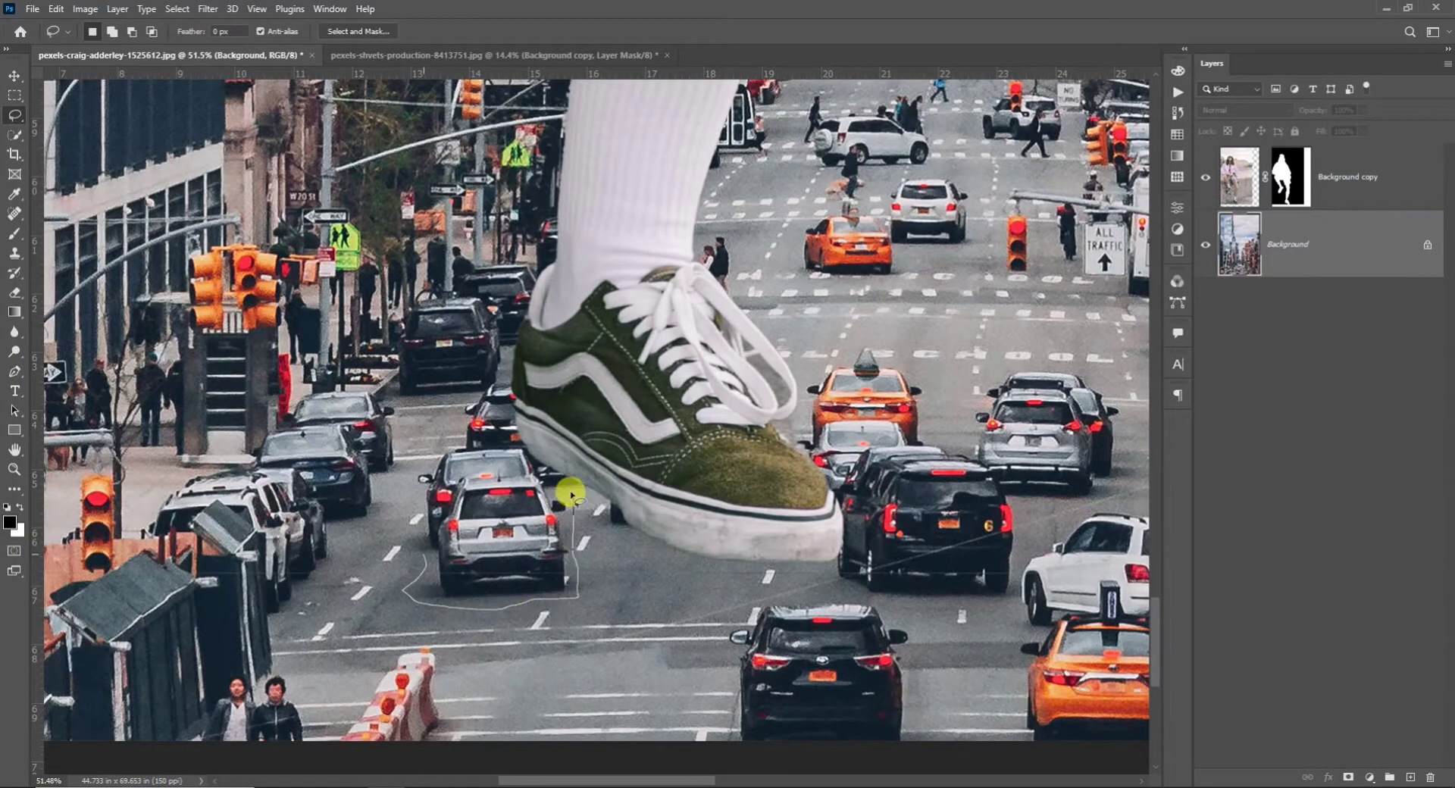
pyautogui.moveTo(571, 494); pyautogui.dragTo(480, 444)
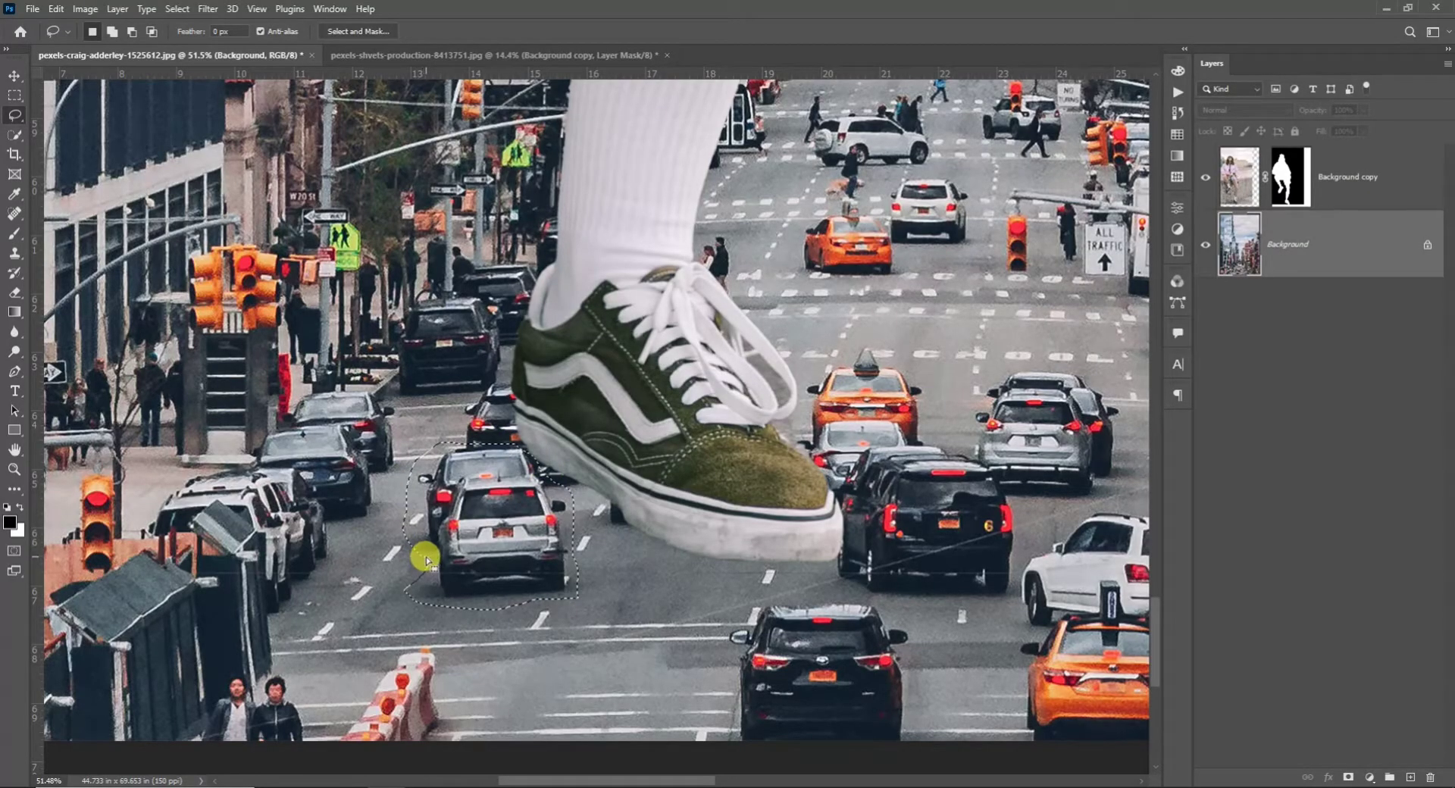
pyautogui.click(57, 9)
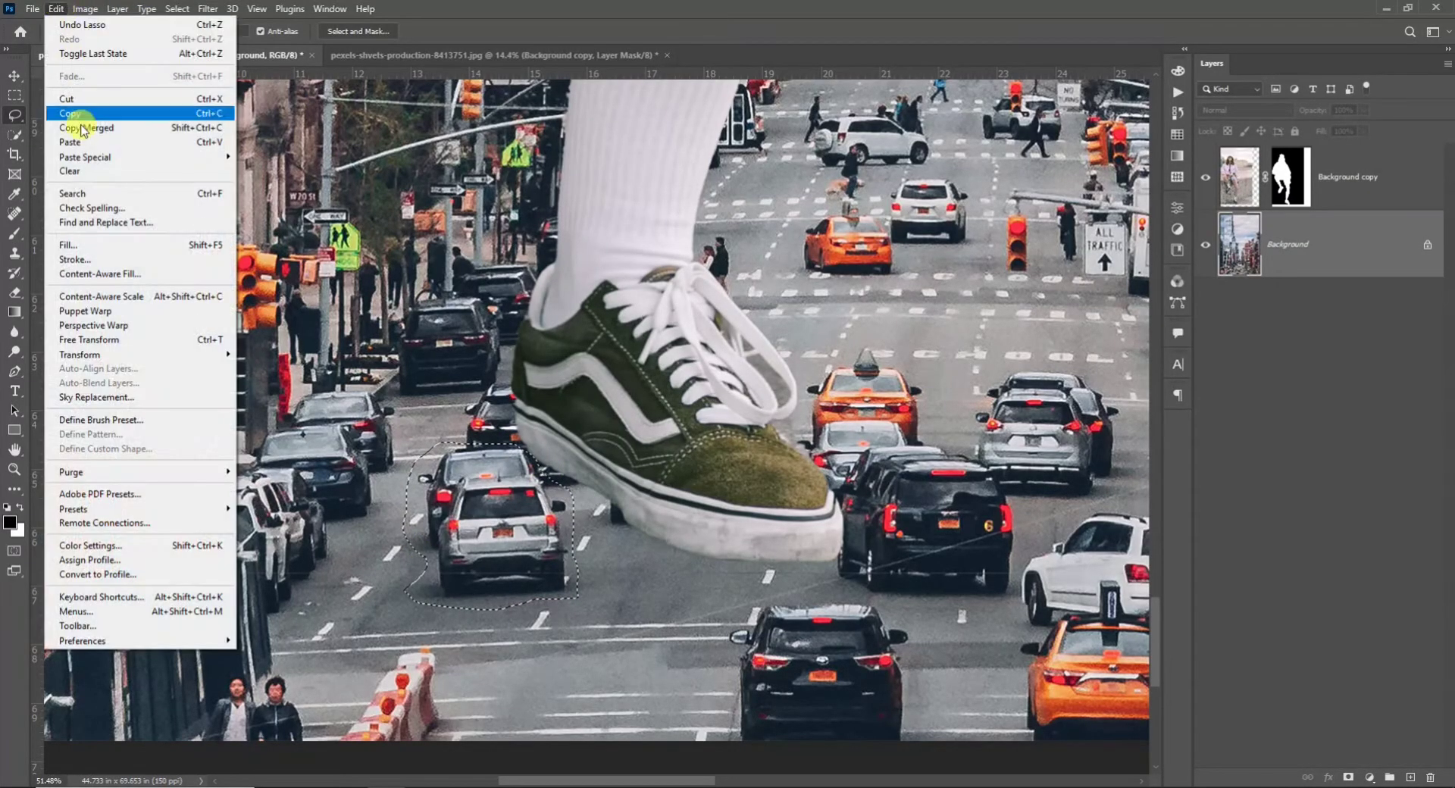
pyautogui.click(94, 242)
pyautogui.click(455, 222)
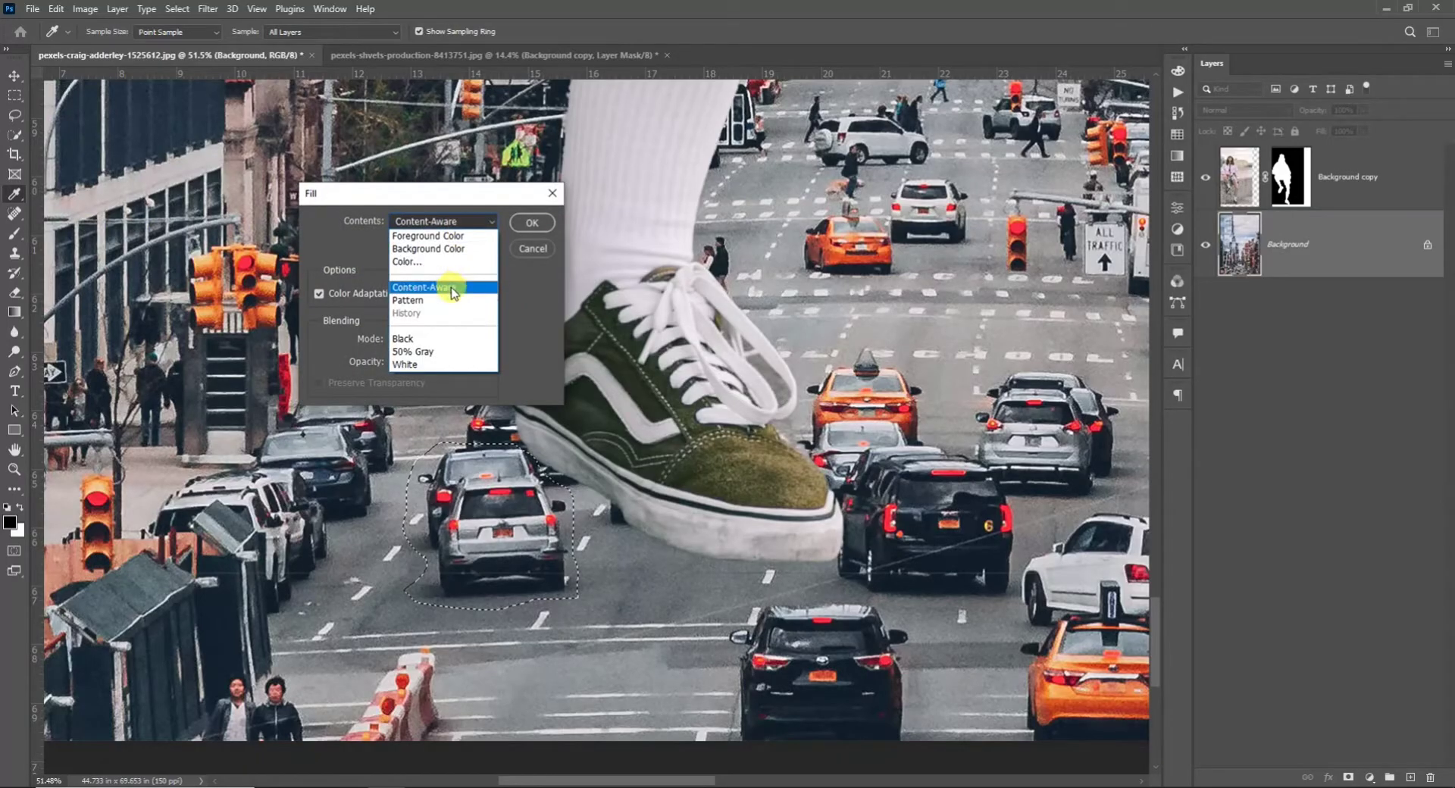
pyautogui.click(454, 282)
pyautogui.click(533, 224)
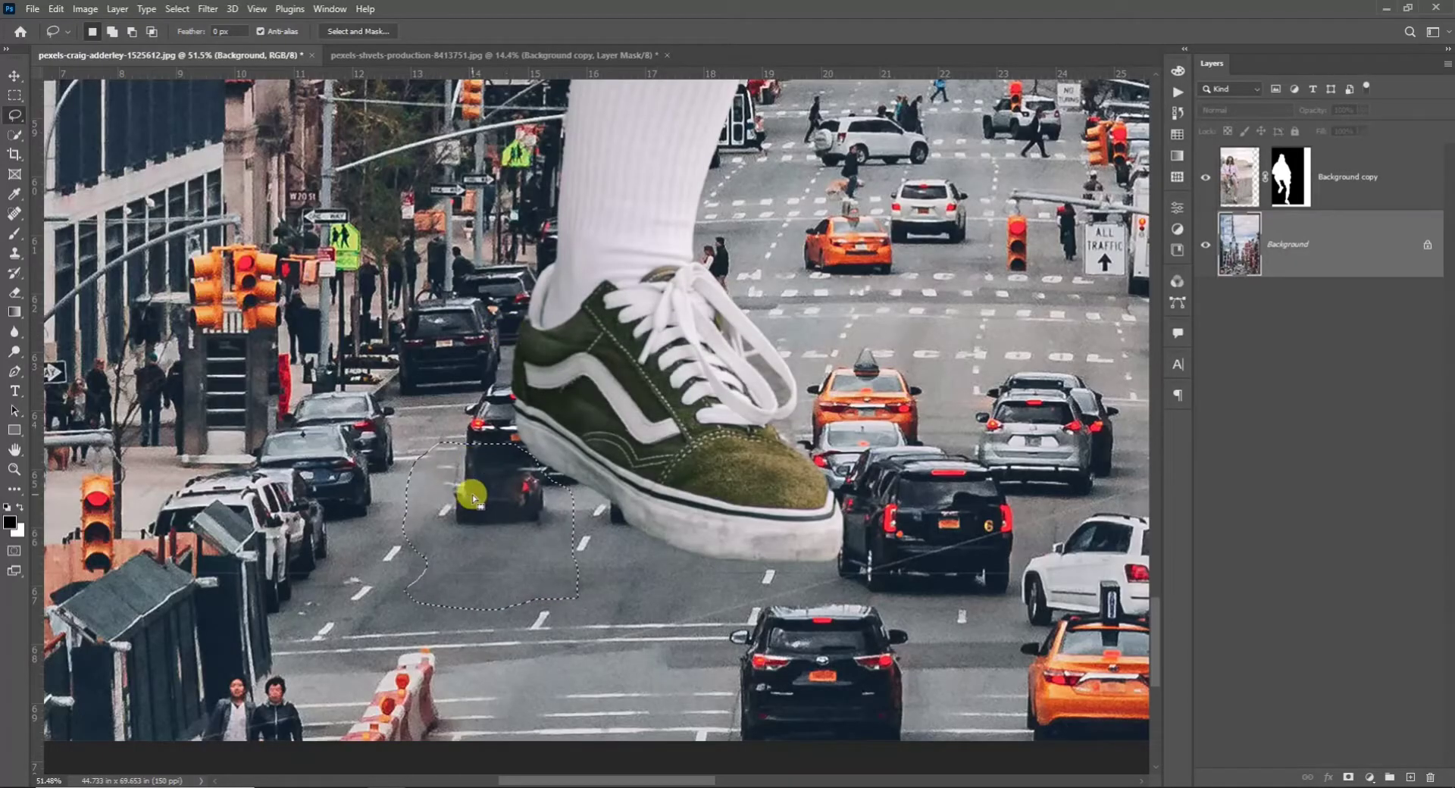
# Lasso the dark car remnant beside the shoe, fill it with Content-Aware, and clear the selection
pyautogui.moveTo(439, 528); pyautogui.dragTo(497, 537)
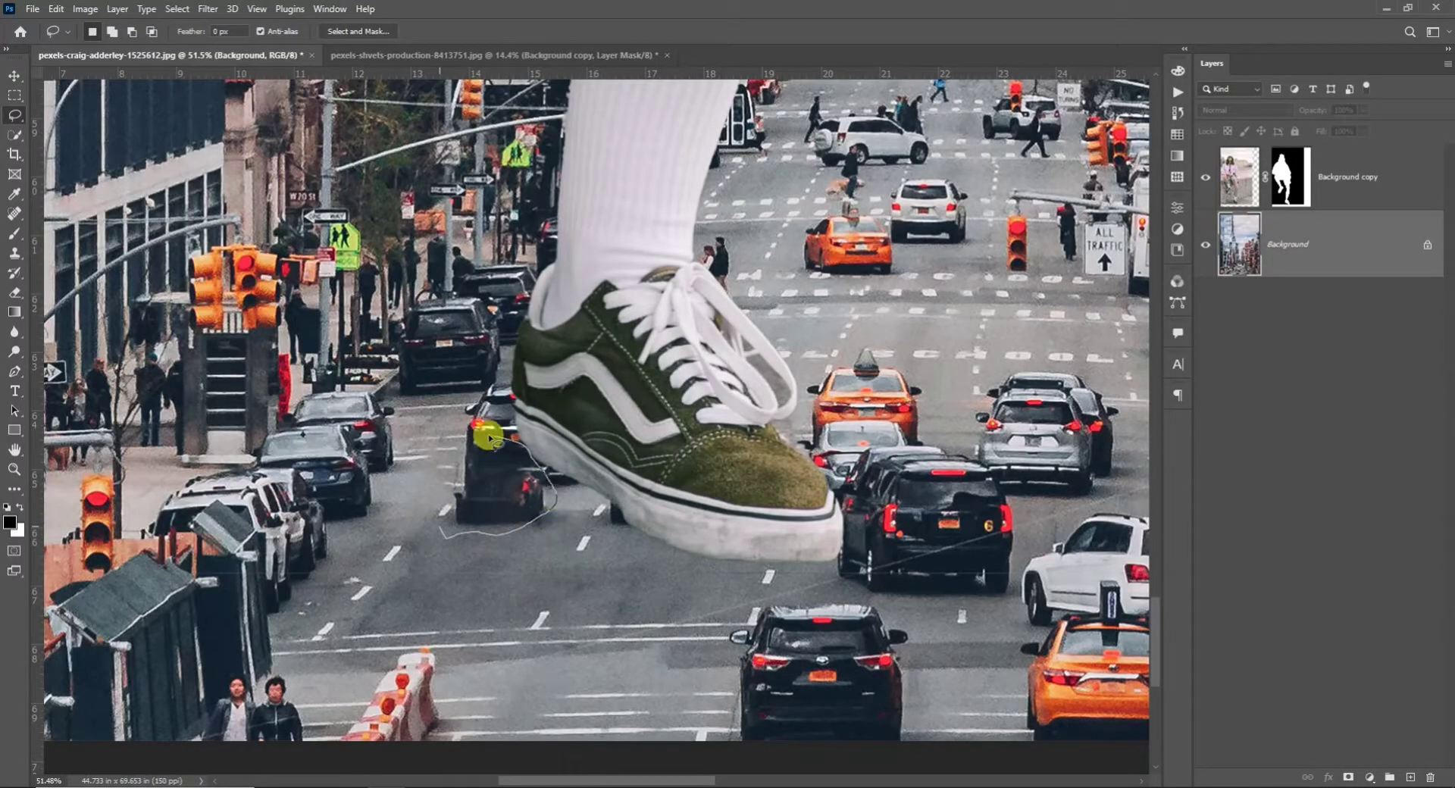
pyautogui.moveTo(489, 438); pyautogui.dragTo(440, 529)
pyautogui.click(56, 9)
pyautogui.click(121, 244)
pyautogui.click(533, 224)
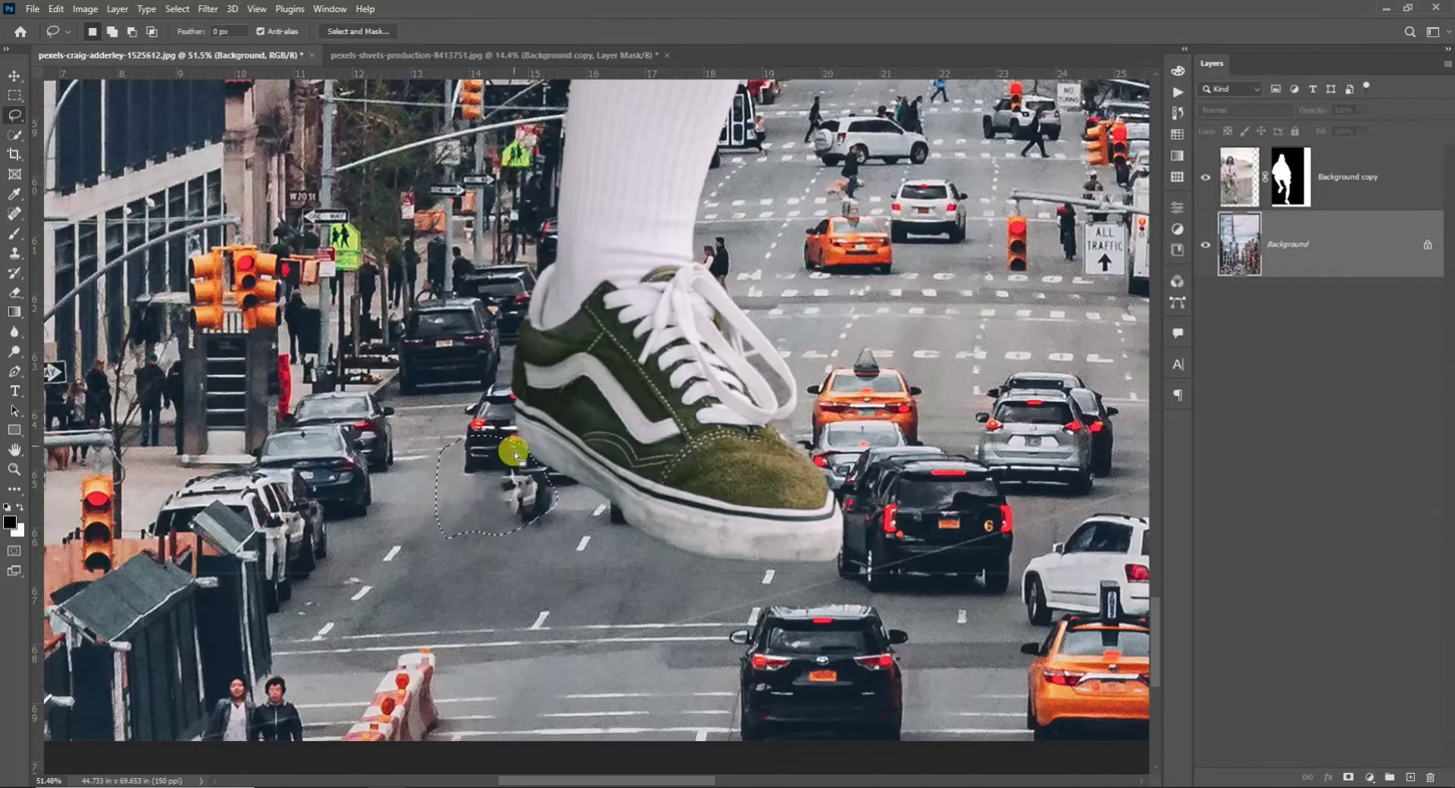
pyautogui.hotkey('ctrl', 'd')
# Clean up the small leftover patch next to the shoe sole with another lassoed Content-Aware fill and deselect
pyautogui.moveTo(490, 500); pyautogui.dragTo(491, 502)
pyautogui.click(56, 9)
pyautogui.click(122, 244)
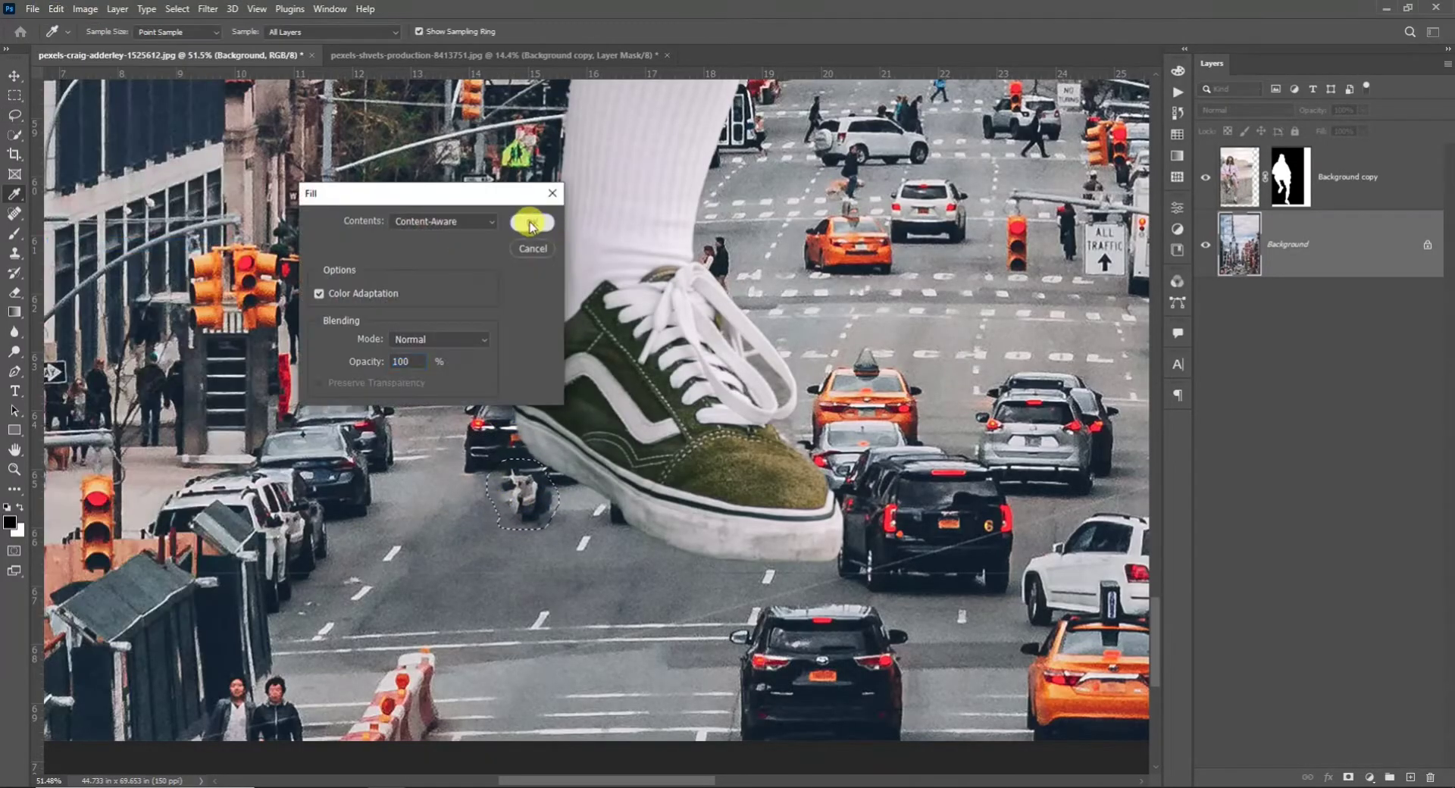
pyautogui.click(533, 223)
pyautogui.hotkey('ctrl', 'd')
# Move the woman slightly lower so her foot sits closer to the street's front crosswalk
pyautogui.scroll(-5, 498, 399)
pyautogui.press('v')
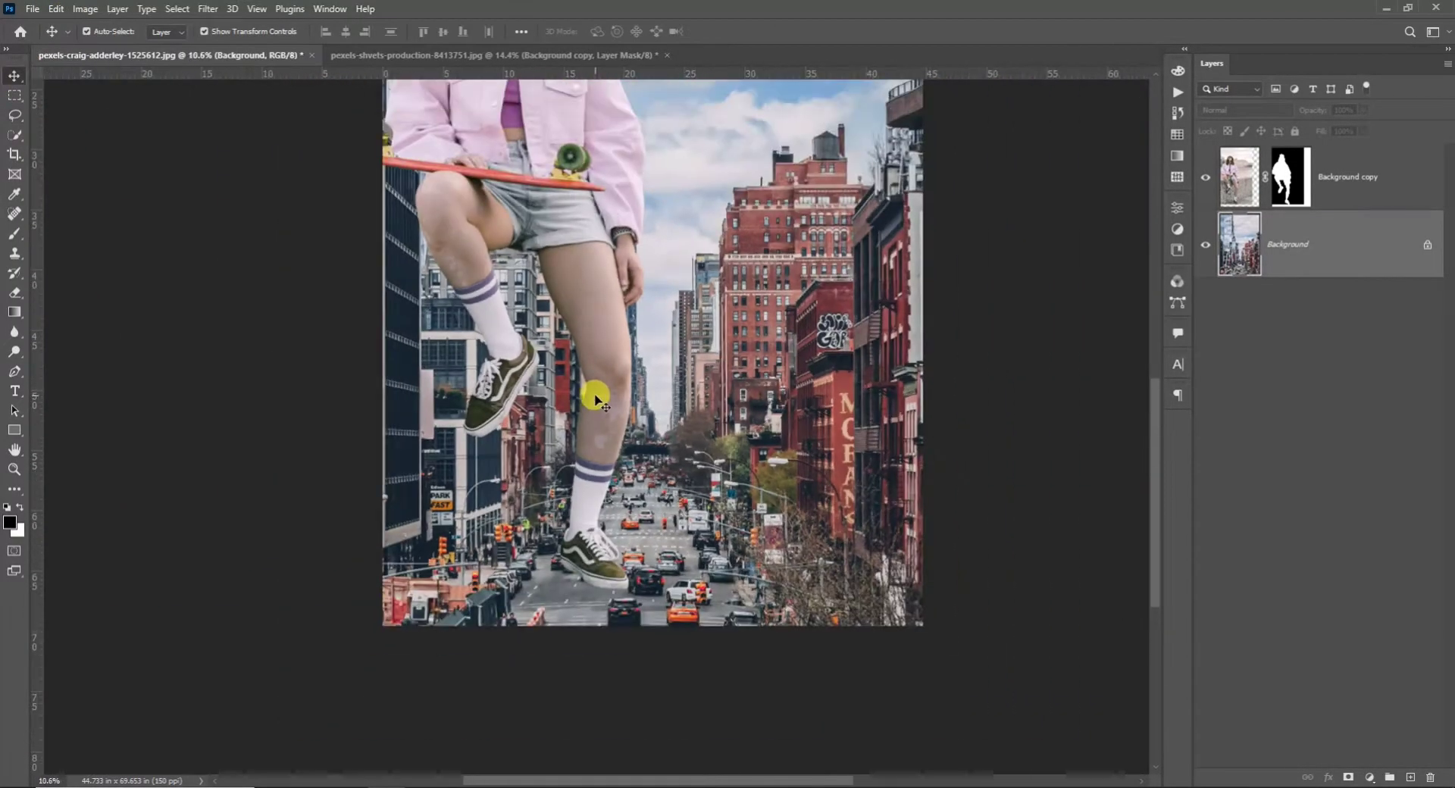
pyautogui.moveTo(594, 393); pyautogui.dragTo(606, 435)
pyautogui.scroll(-5, 602, 474)
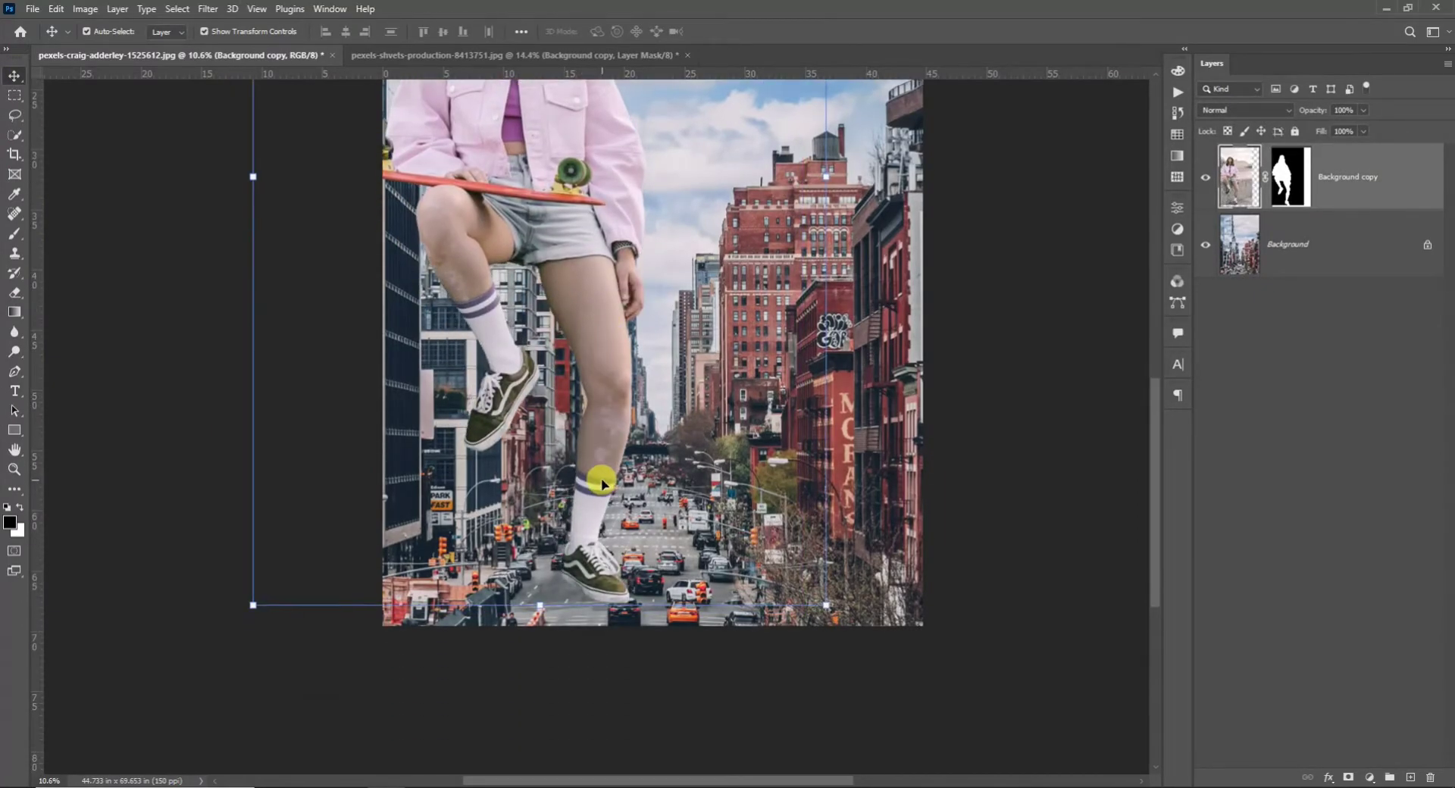
# With the woman's layer temporarily hidden, remove the black SUV at the photo's lower edge using a lasso selection and Content-Aware fill
pyautogui.scroll(5, 612, 532)
pyautogui.scroll(3, 624, 560)
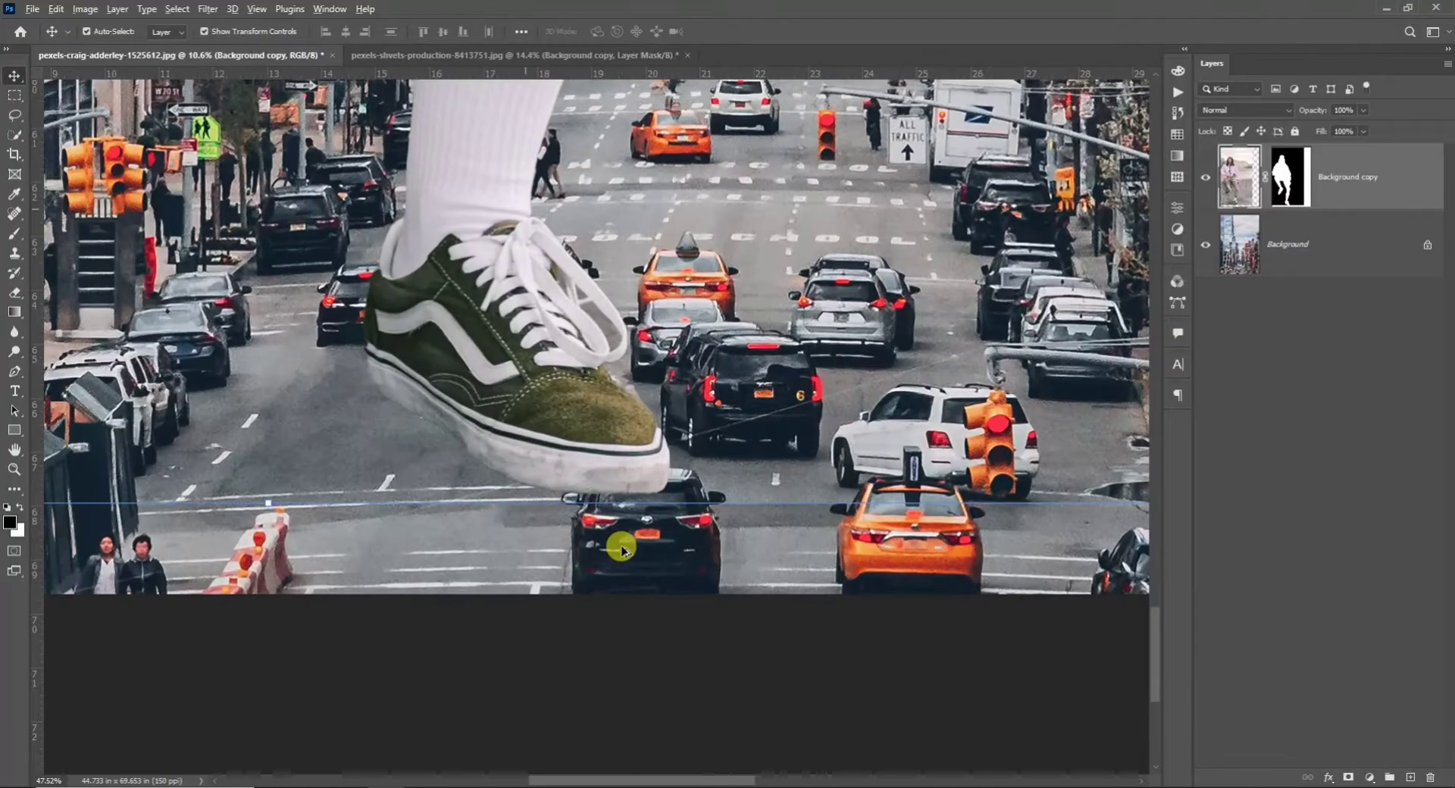
pyautogui.click(1199, 178)
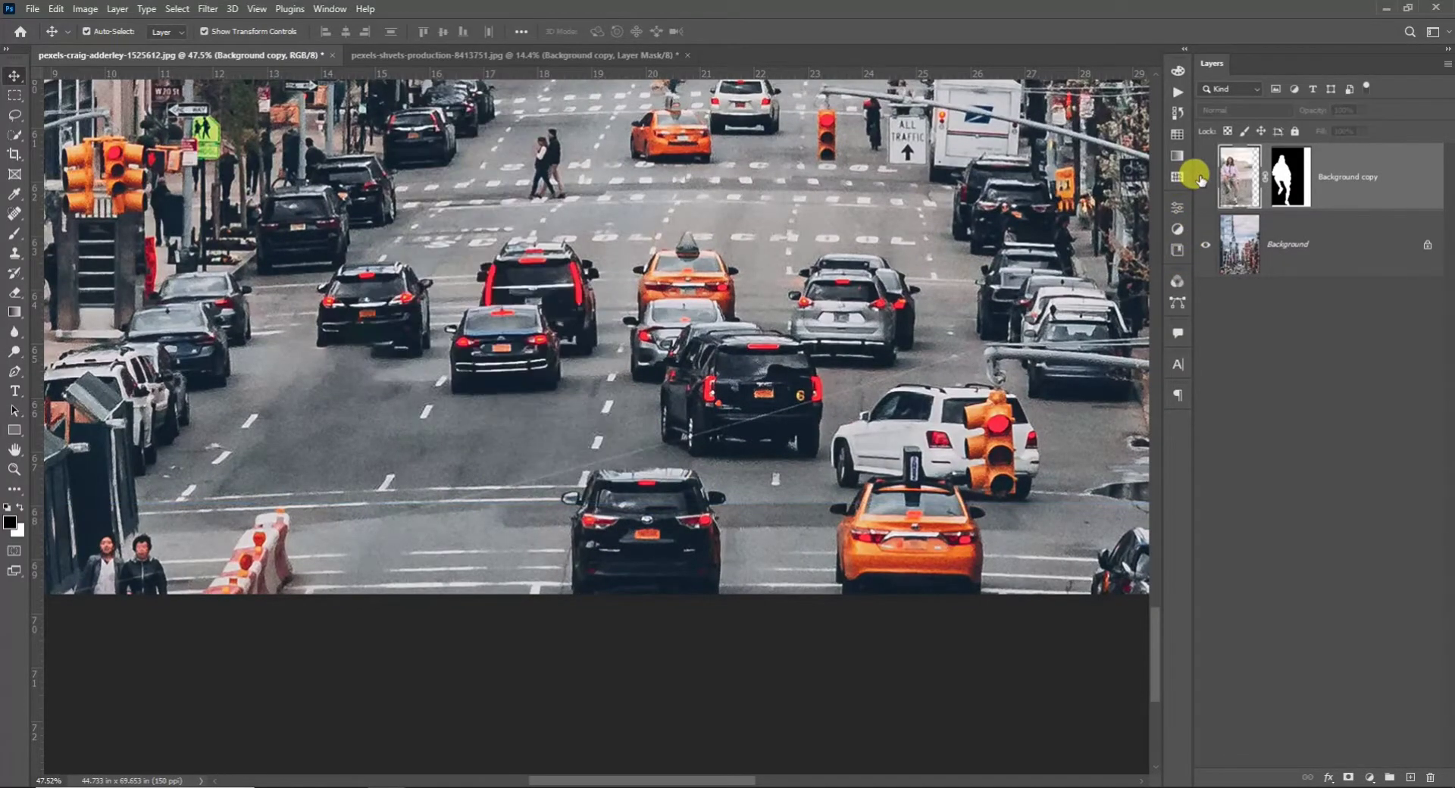
pyautogui.click(15, 115)
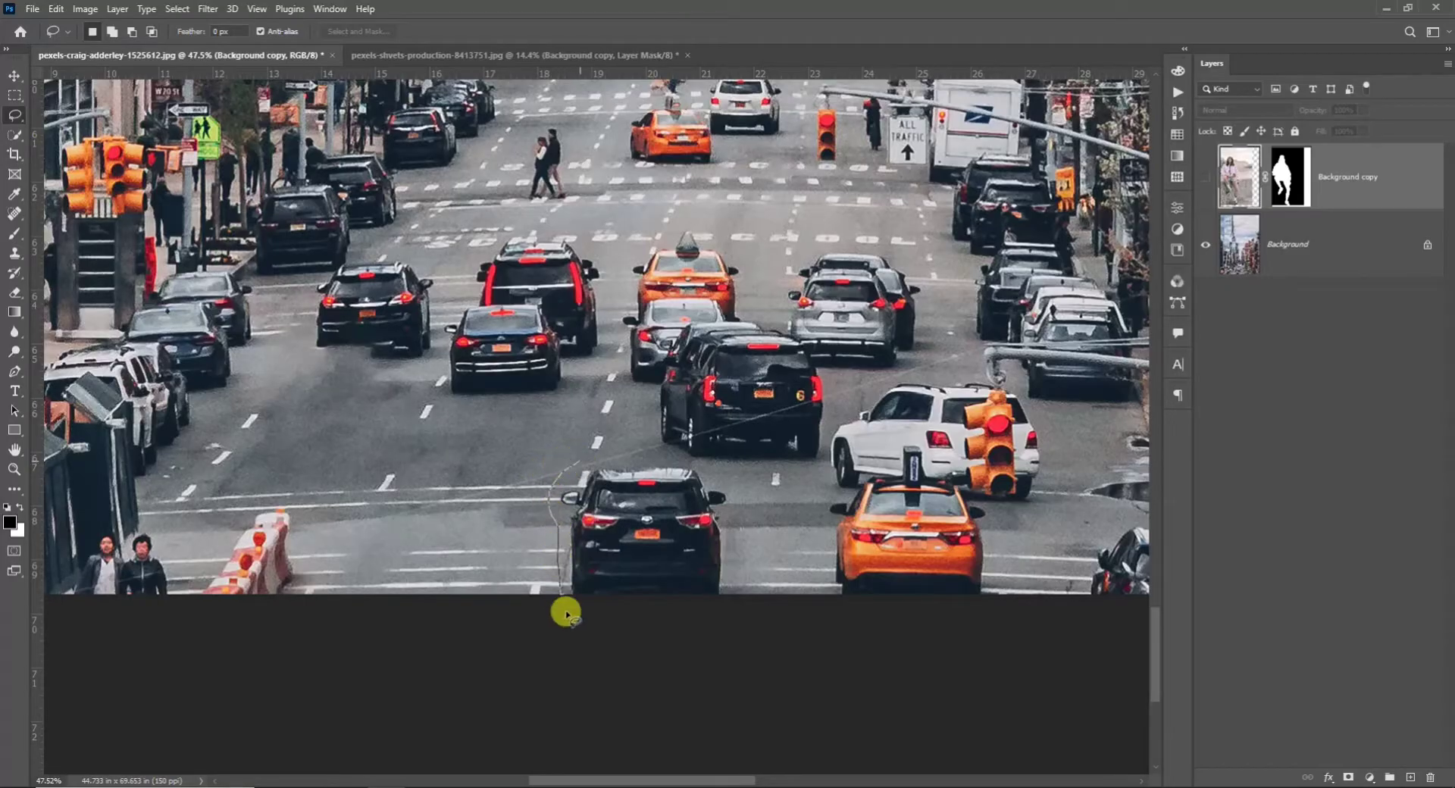
pyautogui.moveTo(566, 612)
pyautogui.mouseDown()
pyautogui.moveTo(691, 618)
pyautogui.moveTo(737, 483)
pyautogui.moveTo(578, 462)
pyautogui.mouseUp()
pyautogui.press('v')
pyautogui.click(812, 458)
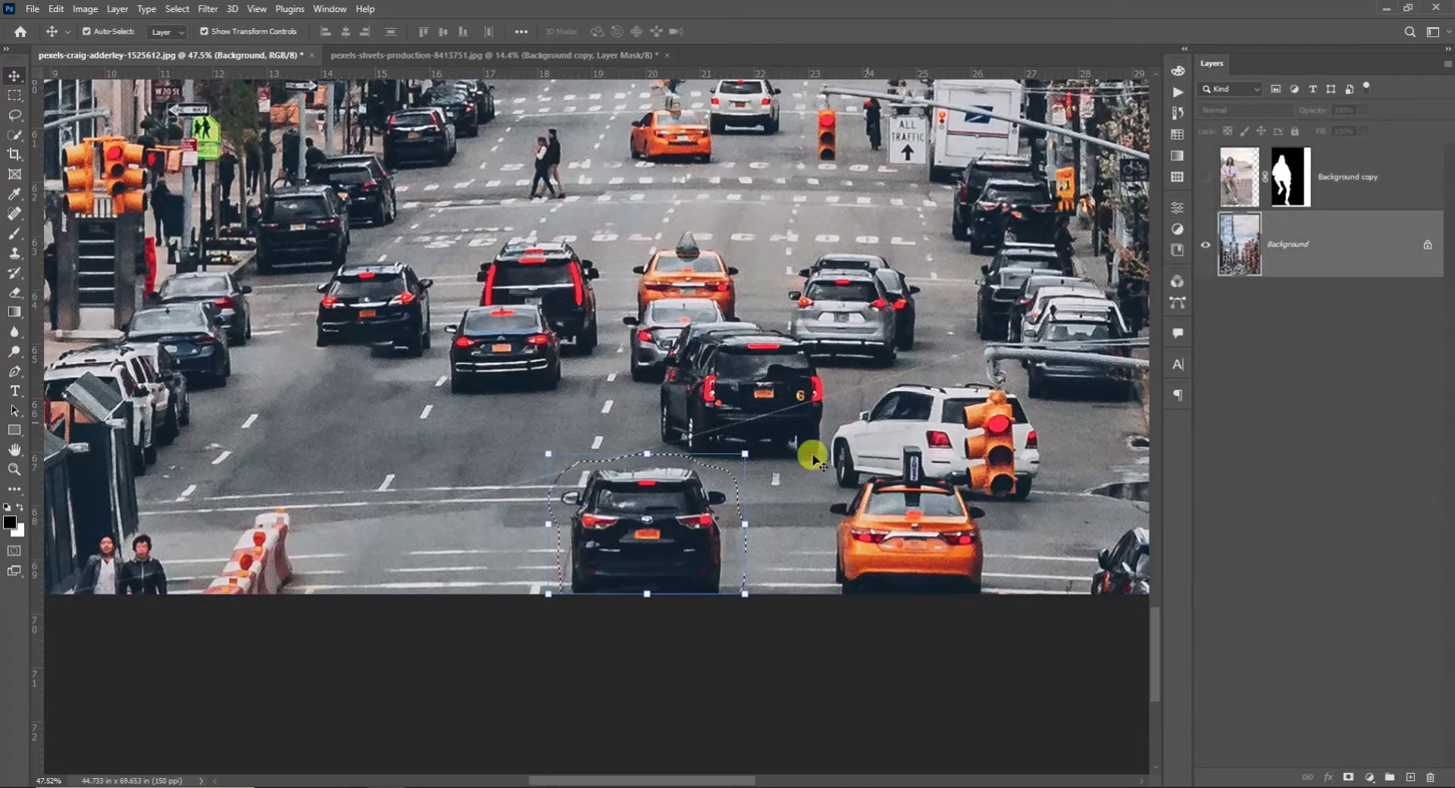
pyautogui.click(56, 10)
pyautogui.click(144, 248)
pyautogui.click(517, 212)
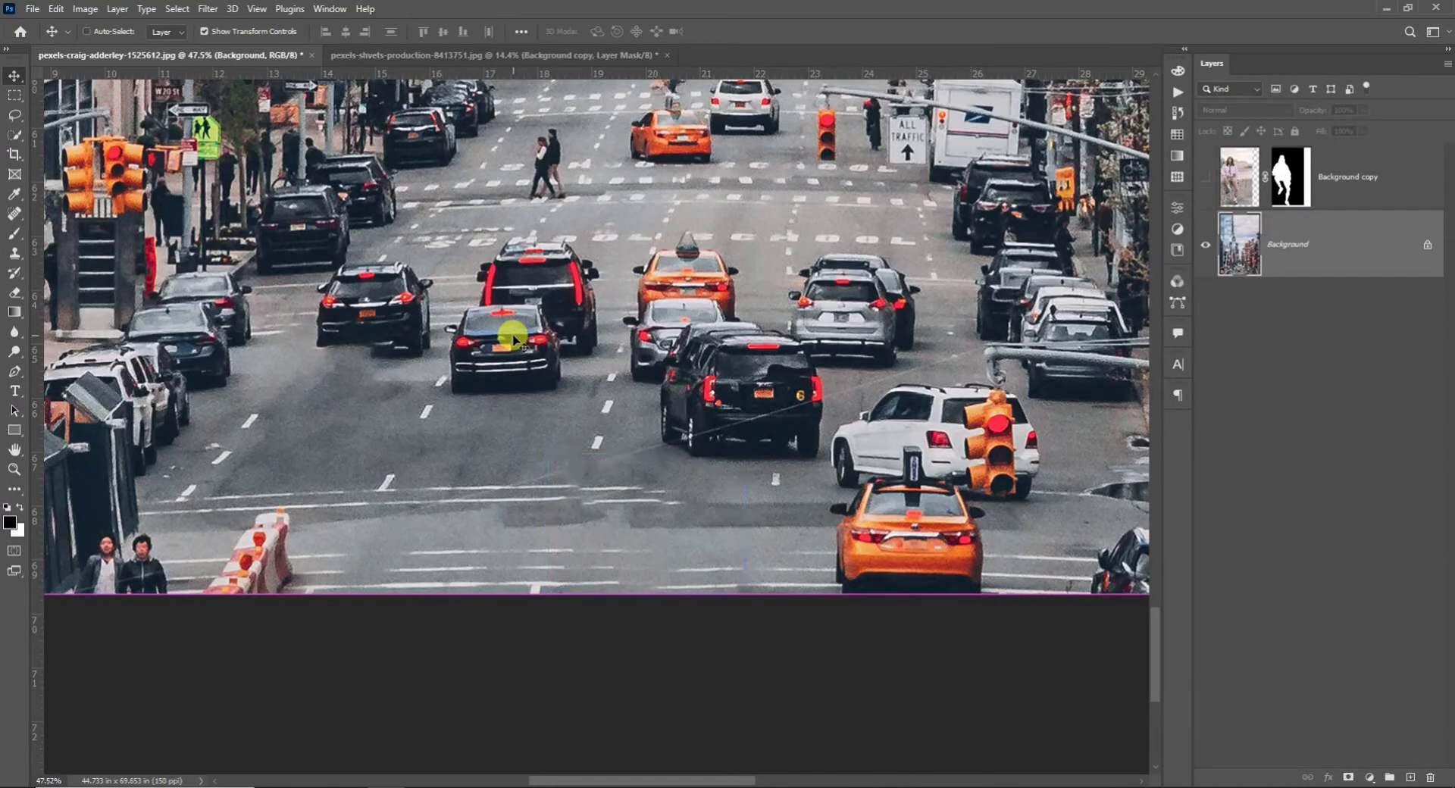
pyautogui.click(1205, 181)
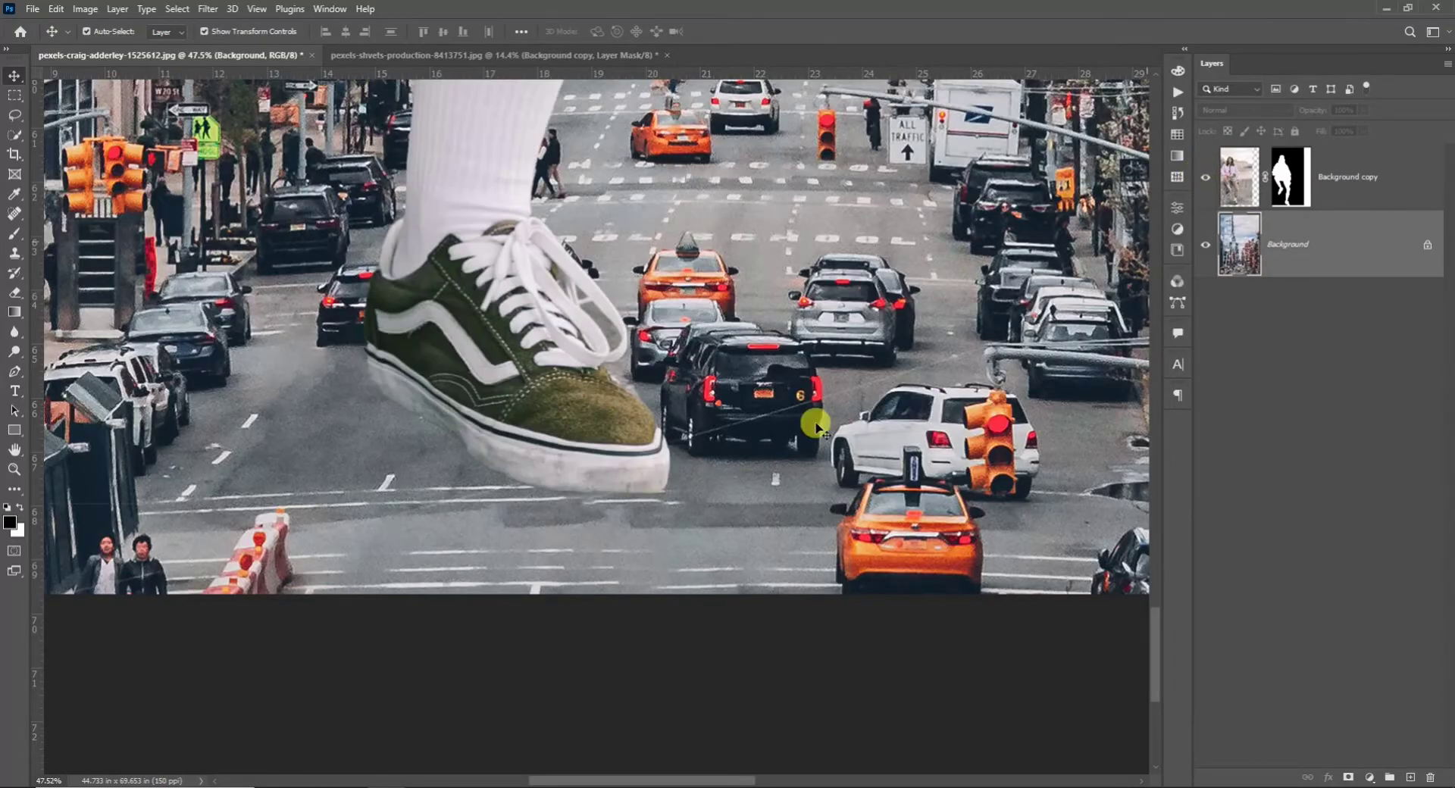
# Undo the Exposure layer and add a Brightness/Contrast adjustment clipped to the woman's layer, with brightness -35 and contrast 53
pyautogui.scroll(-10, 812, 412)
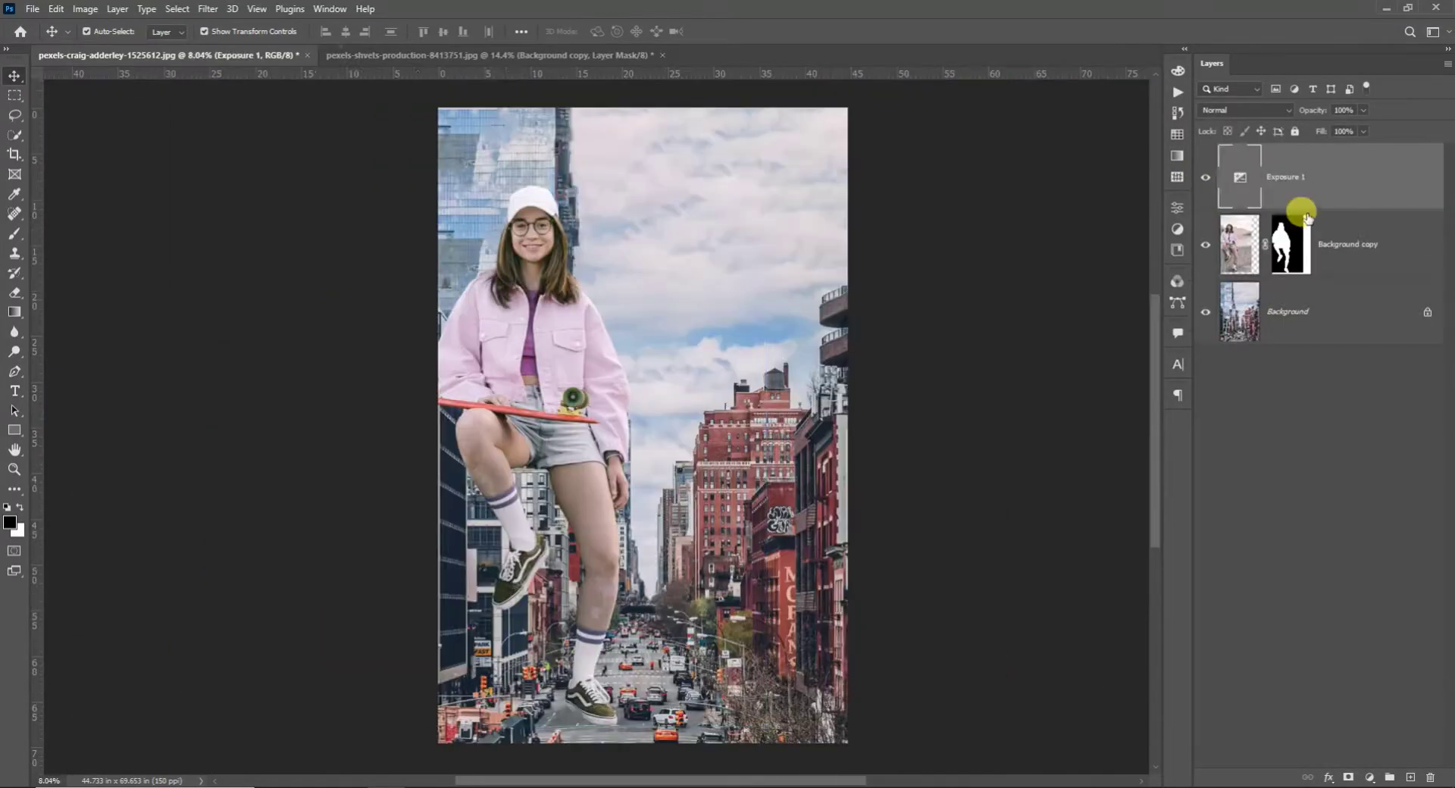
pyautogui.hotkey('ctrl', 'z')
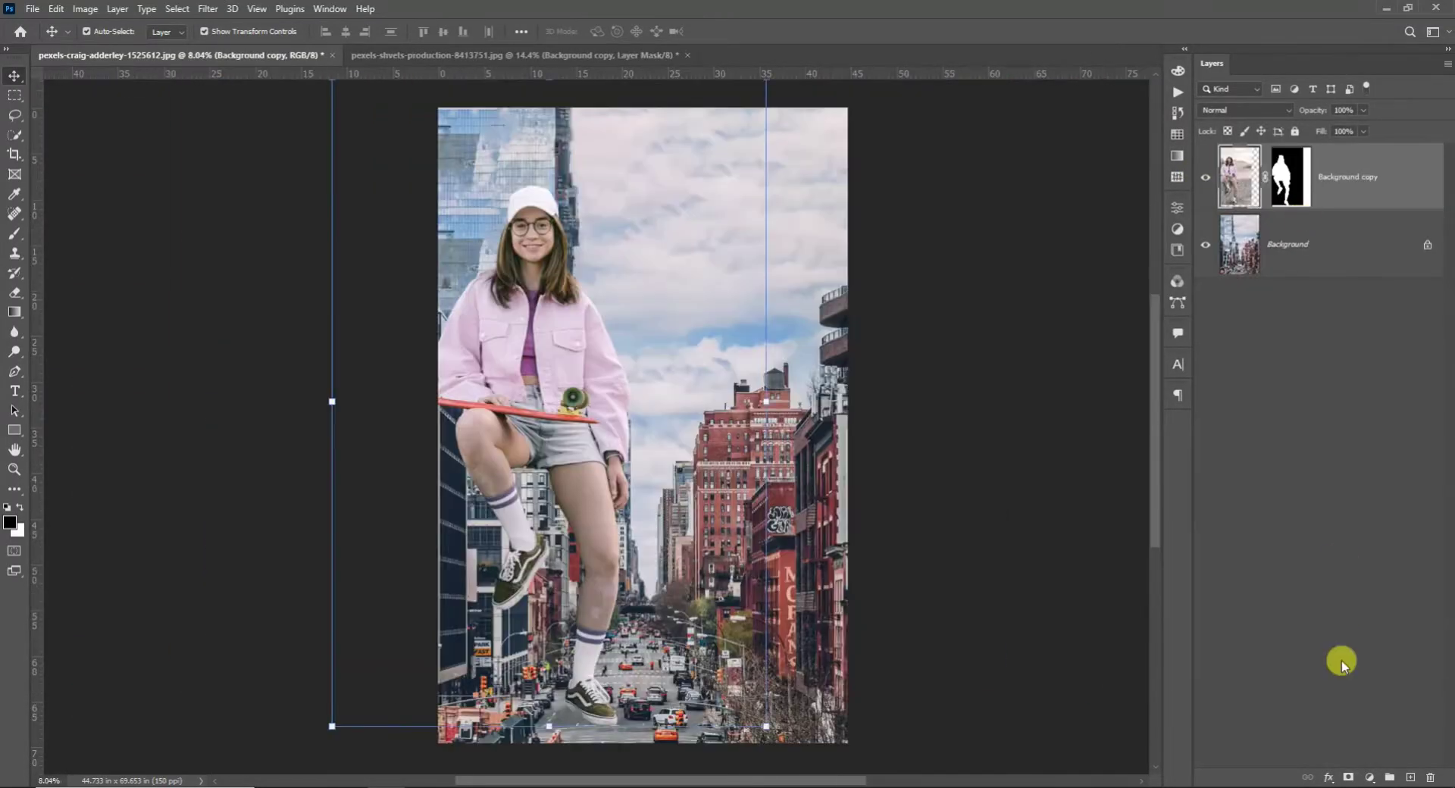
pyautogui.click(1366, 779)
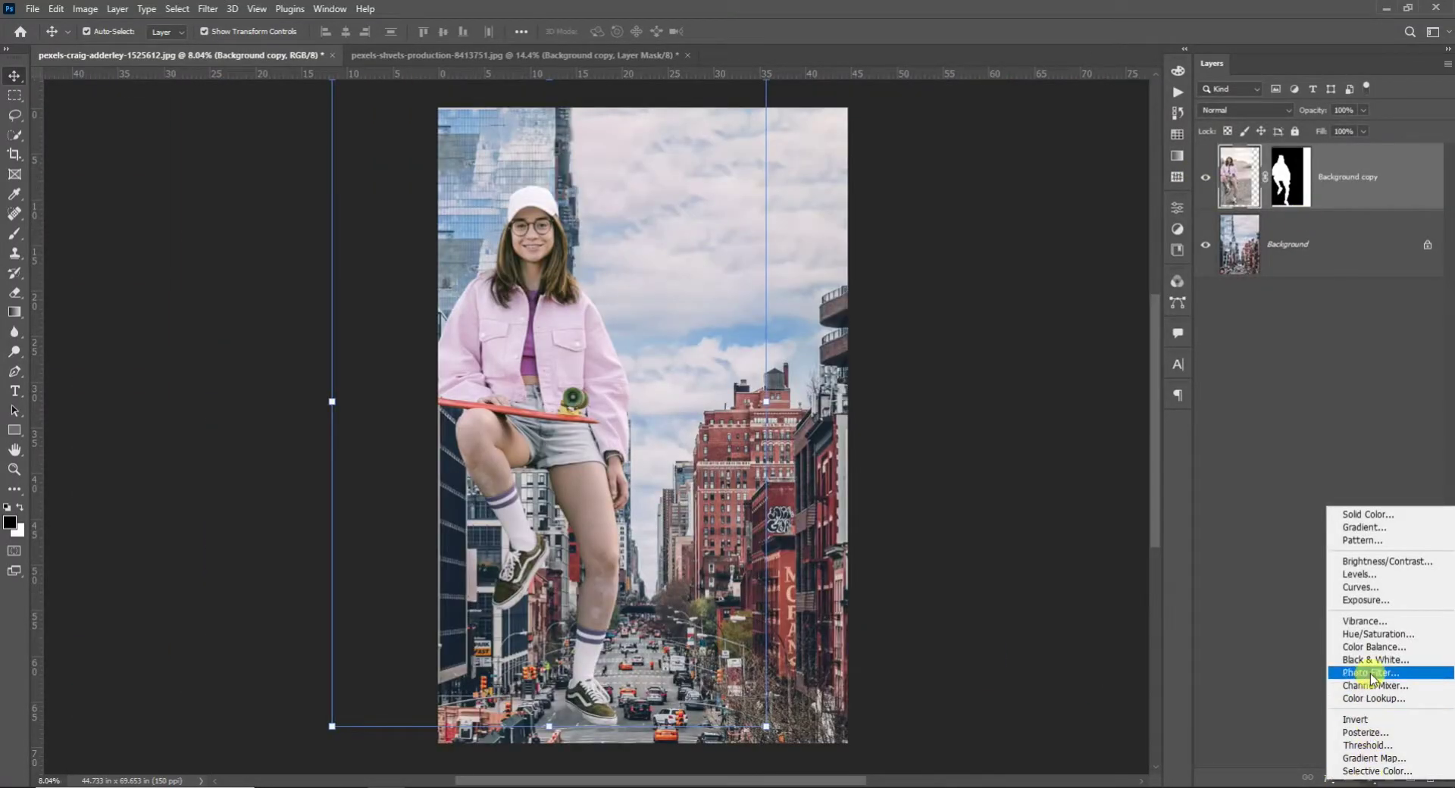
pyautogui.click(1376, 563)
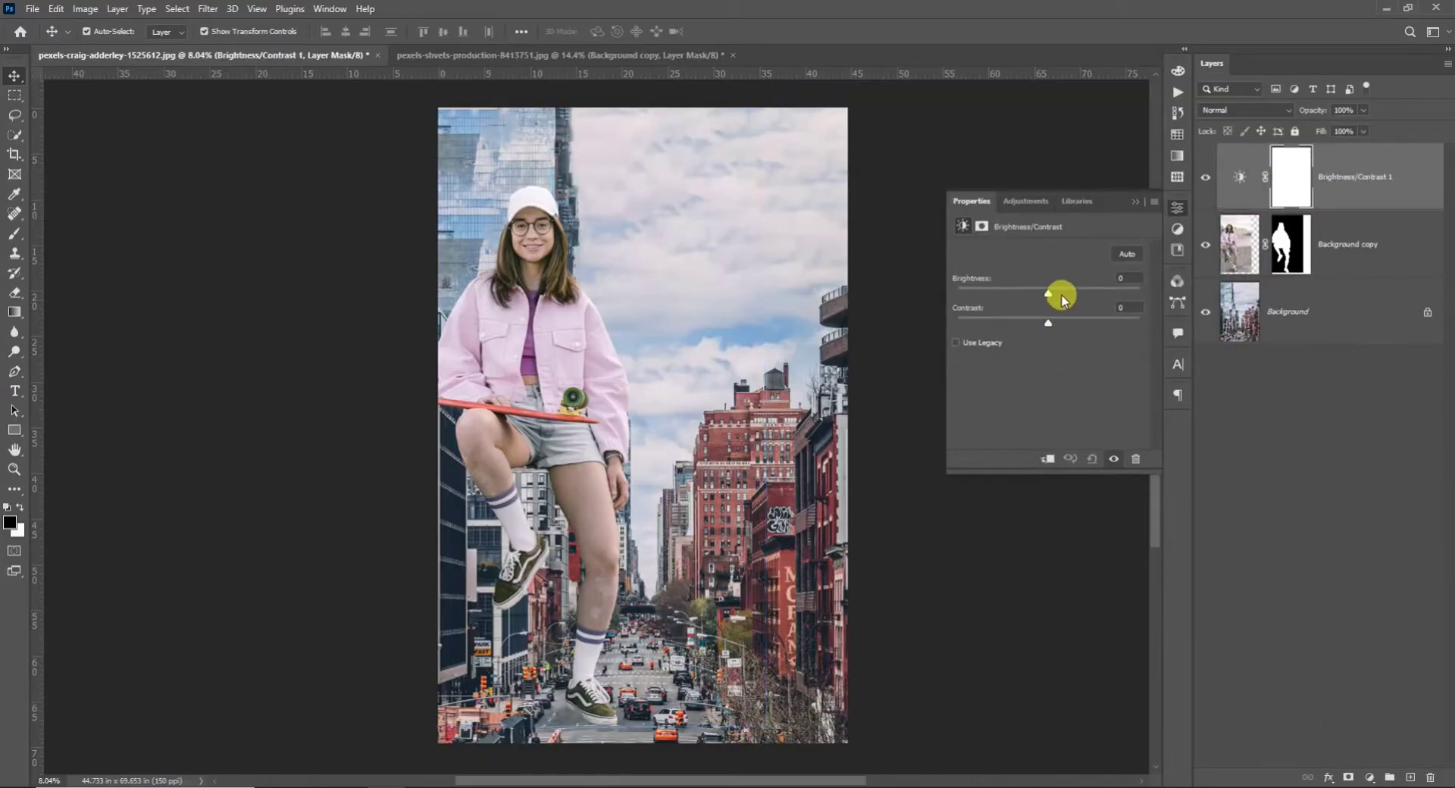
pyautogui.moveTo(1049, 295); pyautogui.dragTo(1015, 303)
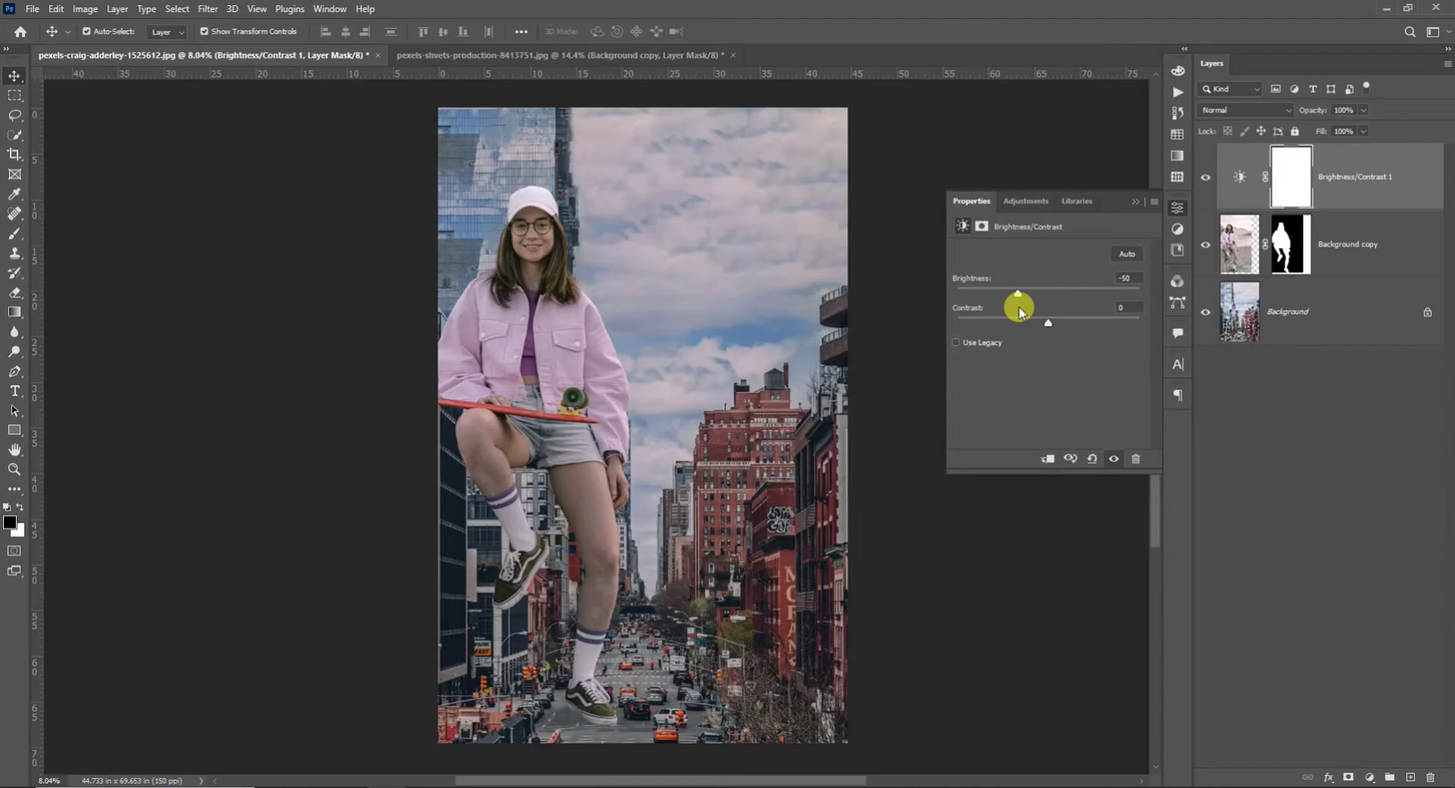
pyautogui.click(1039, 464)
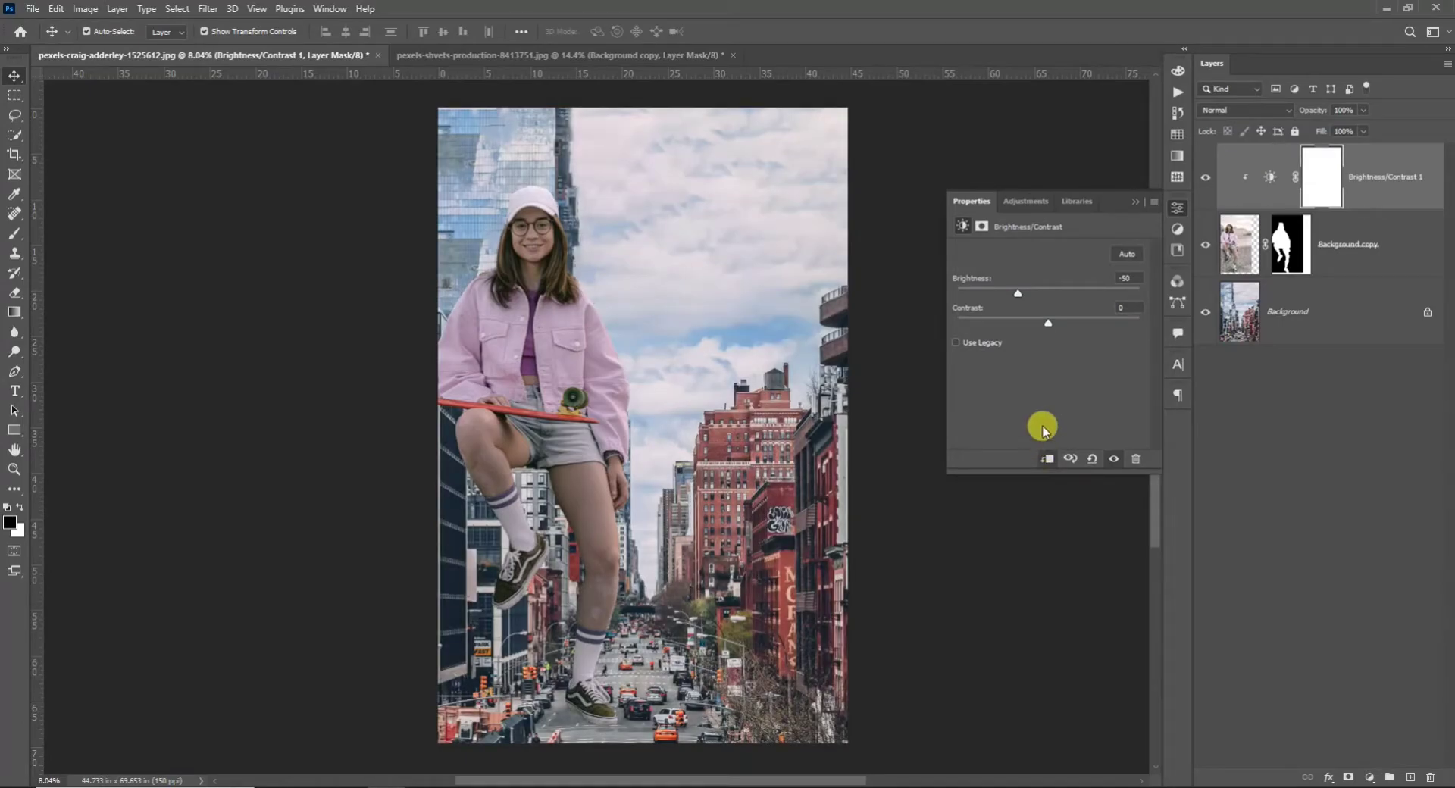
pyautogui.moveTo(1020, 297)
pyautogui.mouseDown()
pyautogui.moveTo(1082, 329)
pyautogui.moveTo(1034, 304)
pyautogui.mouseUp()
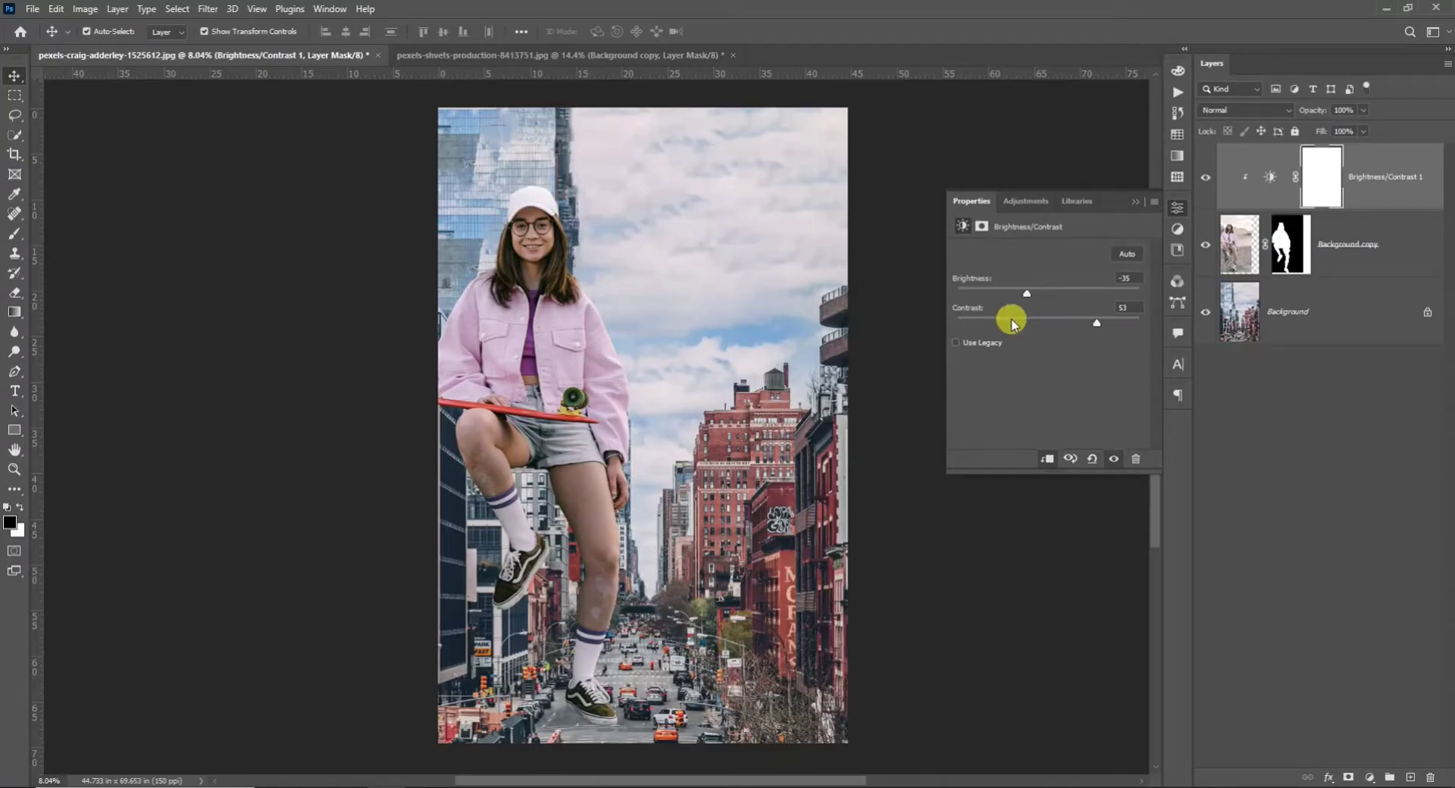
# Invert the Brightness/Contrast layer's mask to black and set up a soft 1457 px brush with white as the foreground colour
pyautogui.click(1319, 177)
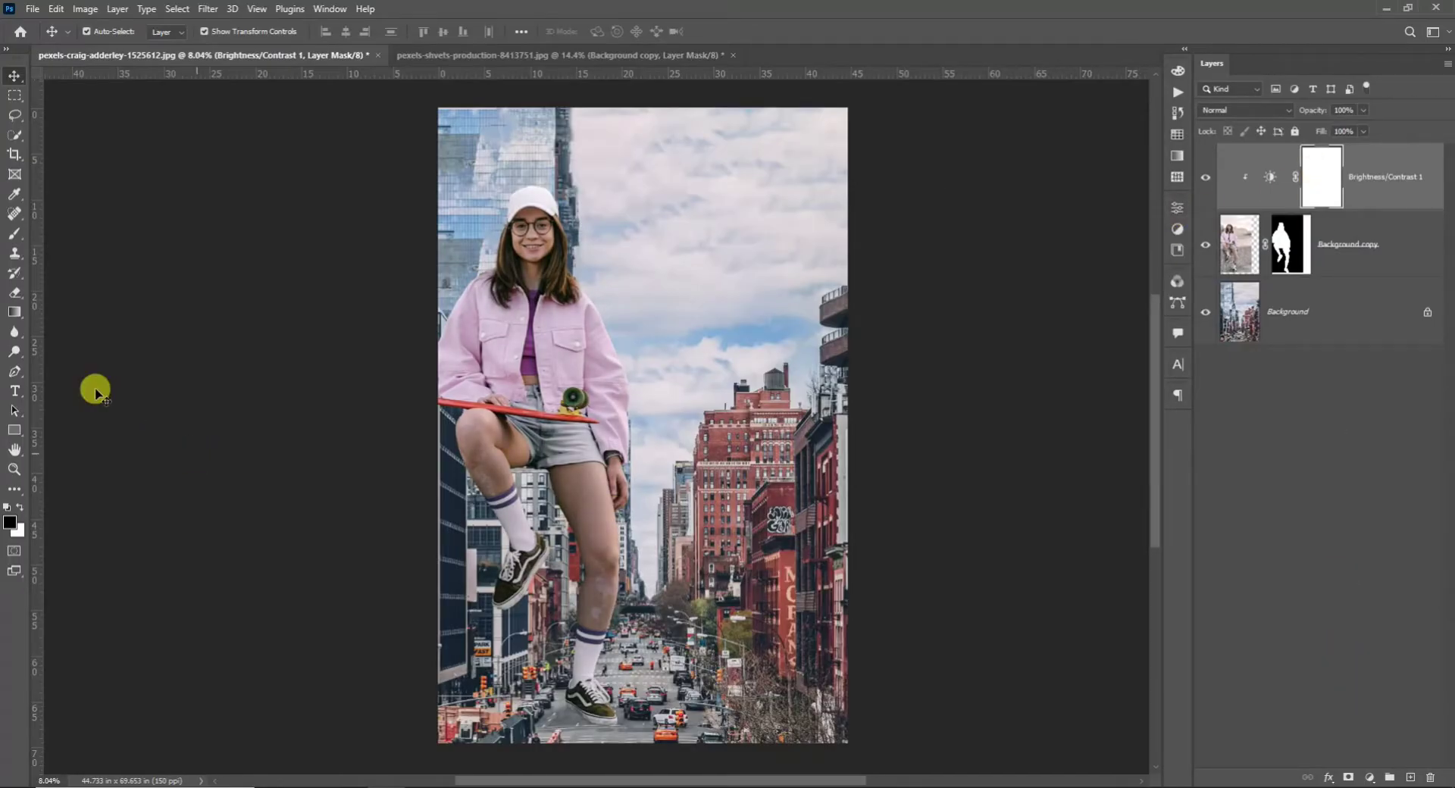
pyautogui.click(15, 235)
pyautogui.rightClick(618, 362)
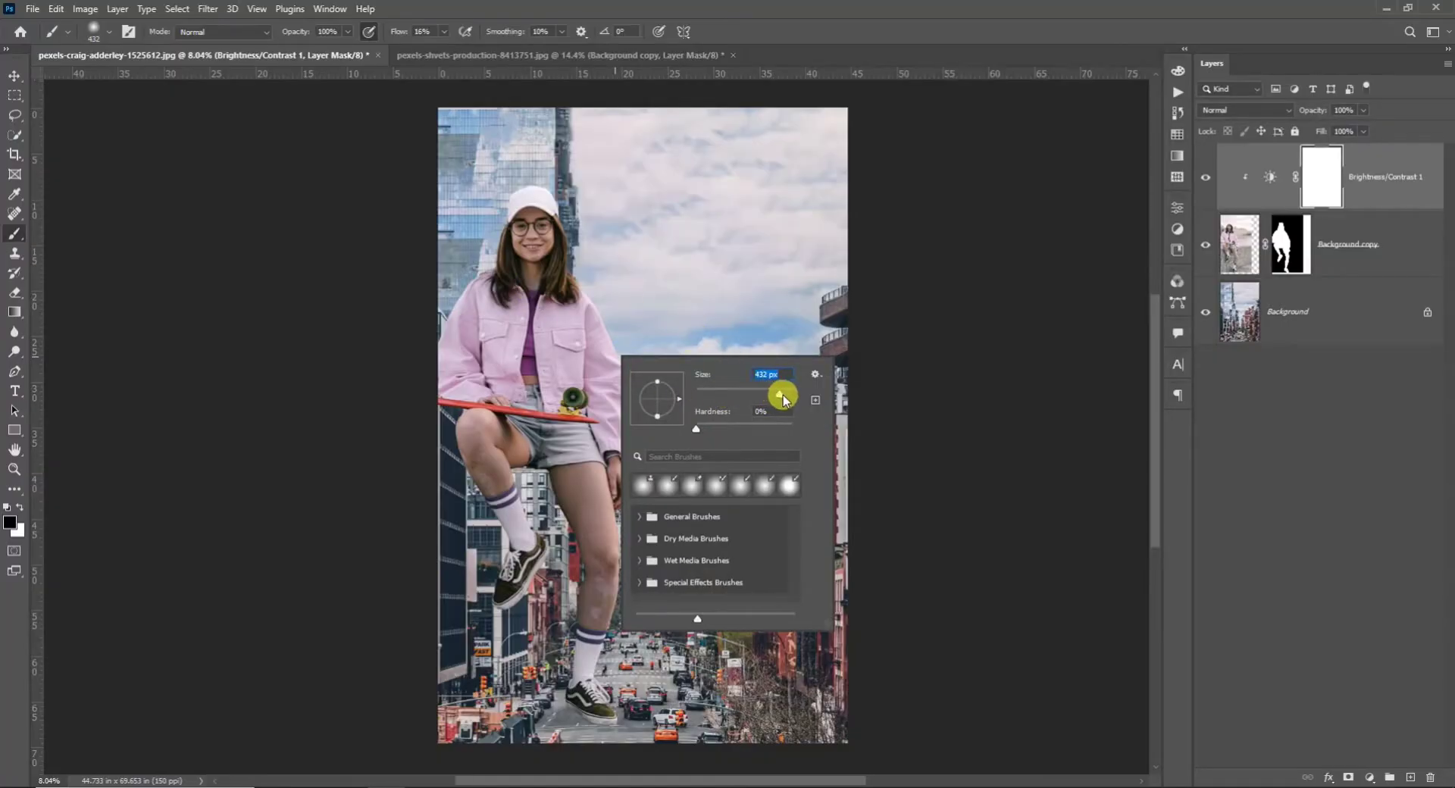
pyautogui.click(1310, 174)
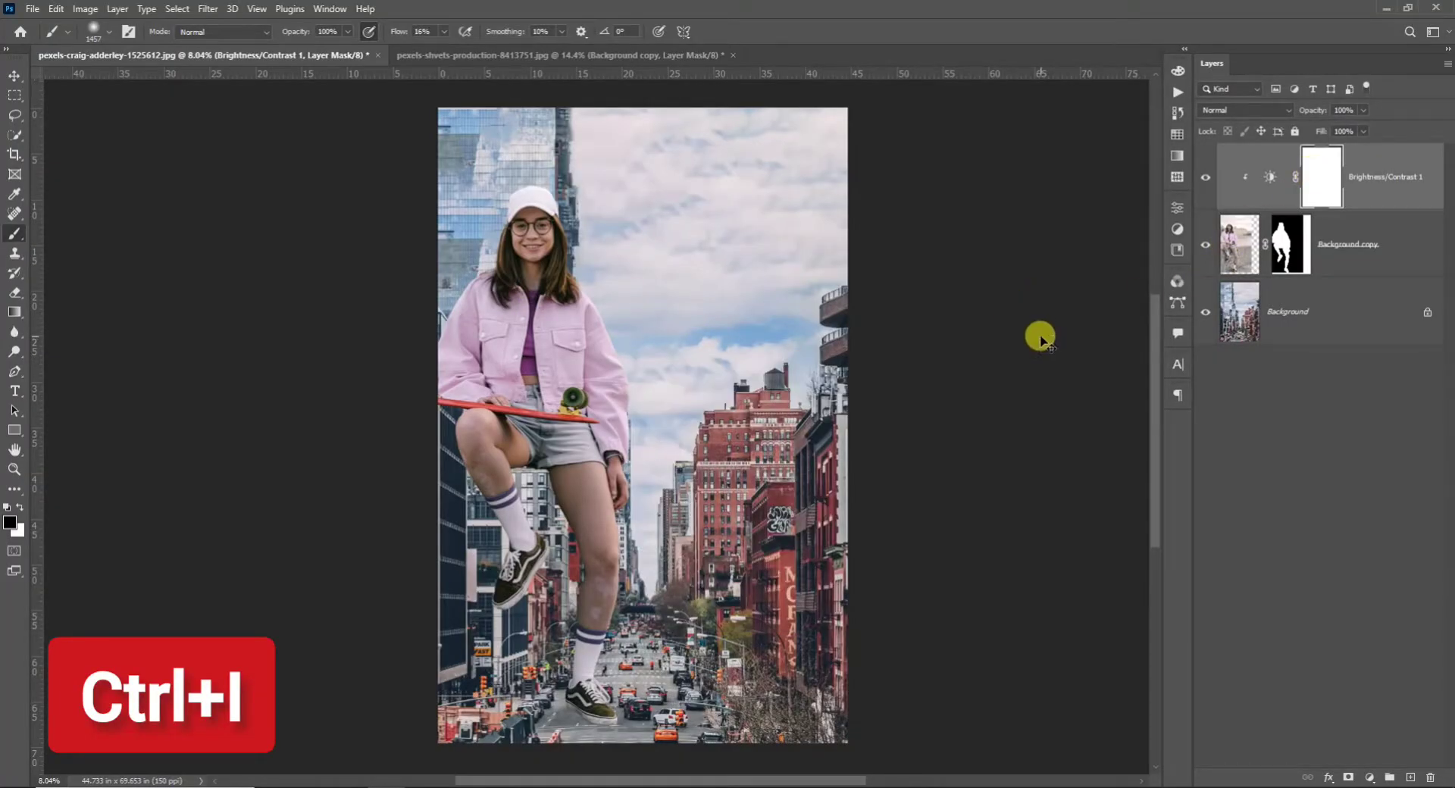
pyautogui.hotkey('ctrl', 'i')
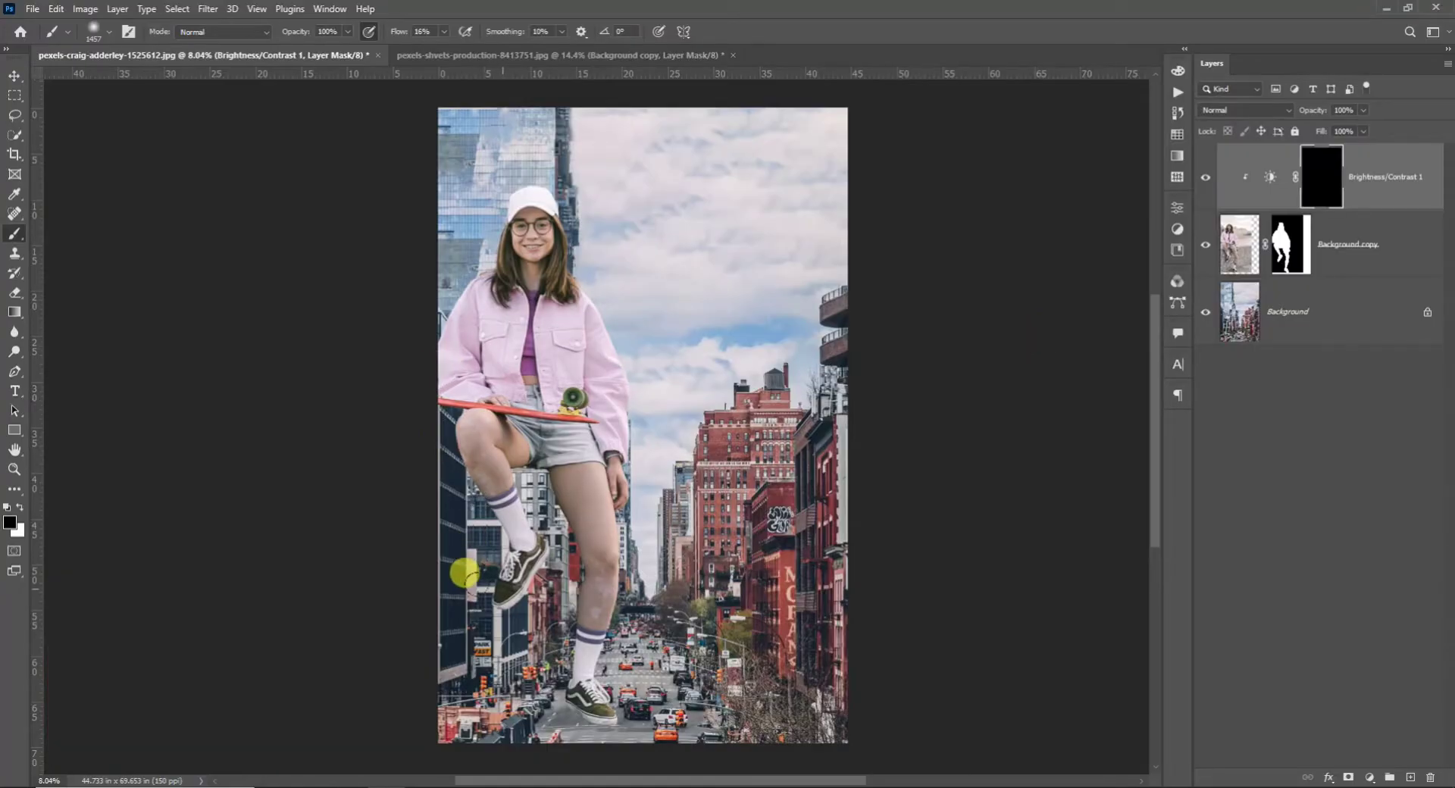
pyautogui.click(13, 508)
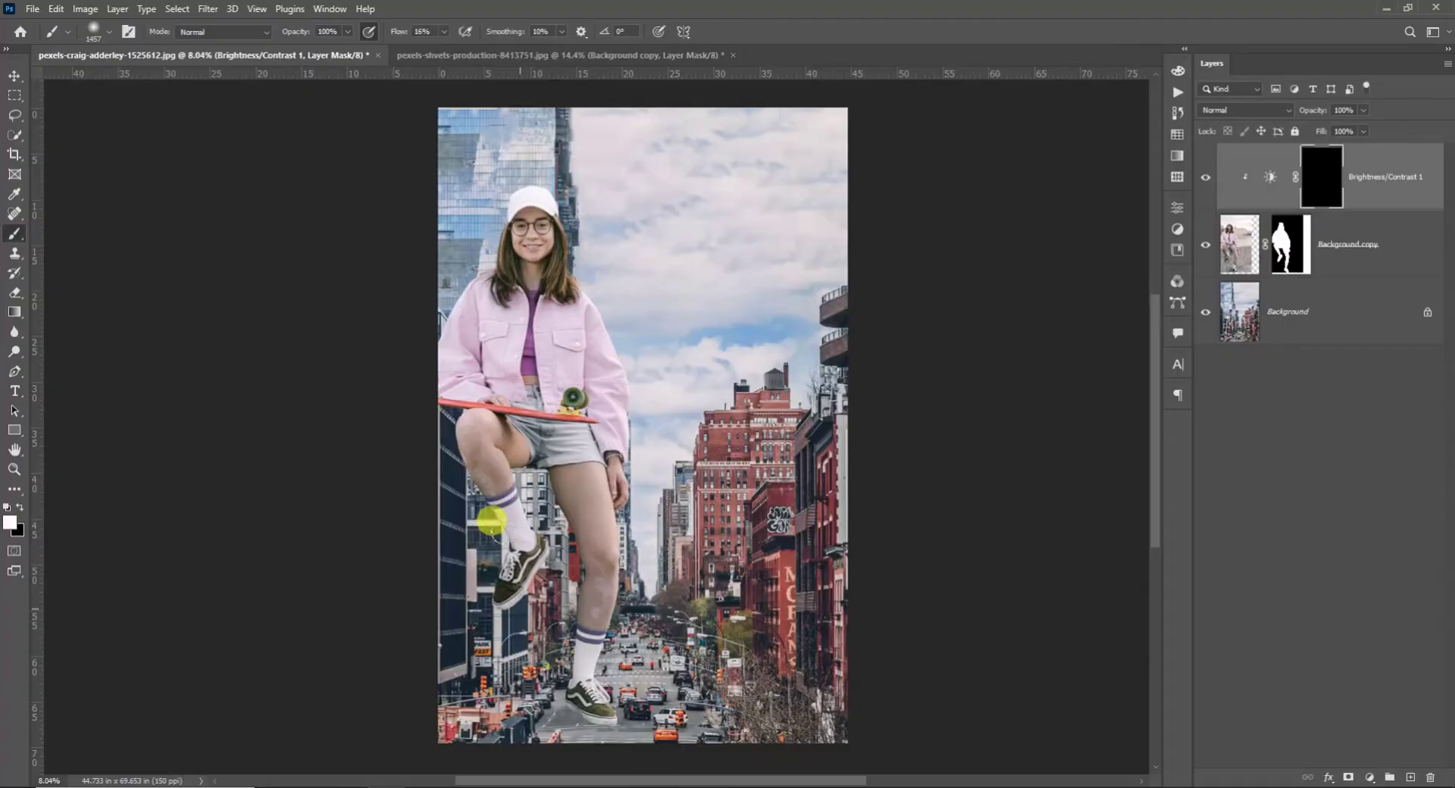
# Paint white on the Brightness/Contrast mask over the left side of the woman's legs and body, using soft brushes up to 1457 px
pyautogui.moveTo(491, 521)
pyautogui.mouseDown()
pyautogui.moveTo(488, 563)
pyautogui.moveTo(461, 438)
pyautogui.moveTo(469, 487)
pyautogui.moveTo(433, 409)
pyautogui.moveTo(453, 503)
pyautogui.moveTo(434, 431)
pyautogui.moveTo(440, 470)
pyautogui.moveTo(489, 574)
pyautogui.moveTo(439, 434)
pyautogui.moveTo(505, 619)
pyautogui.moveTo(548, 684)
pyautogui.moveTo(600, 722)
pyautogui.moveTo(535, 651)
pyautogui.moveTo(530, 569)
pyautogui.mouseUp()
pyautogui.rightClick(545, 582)
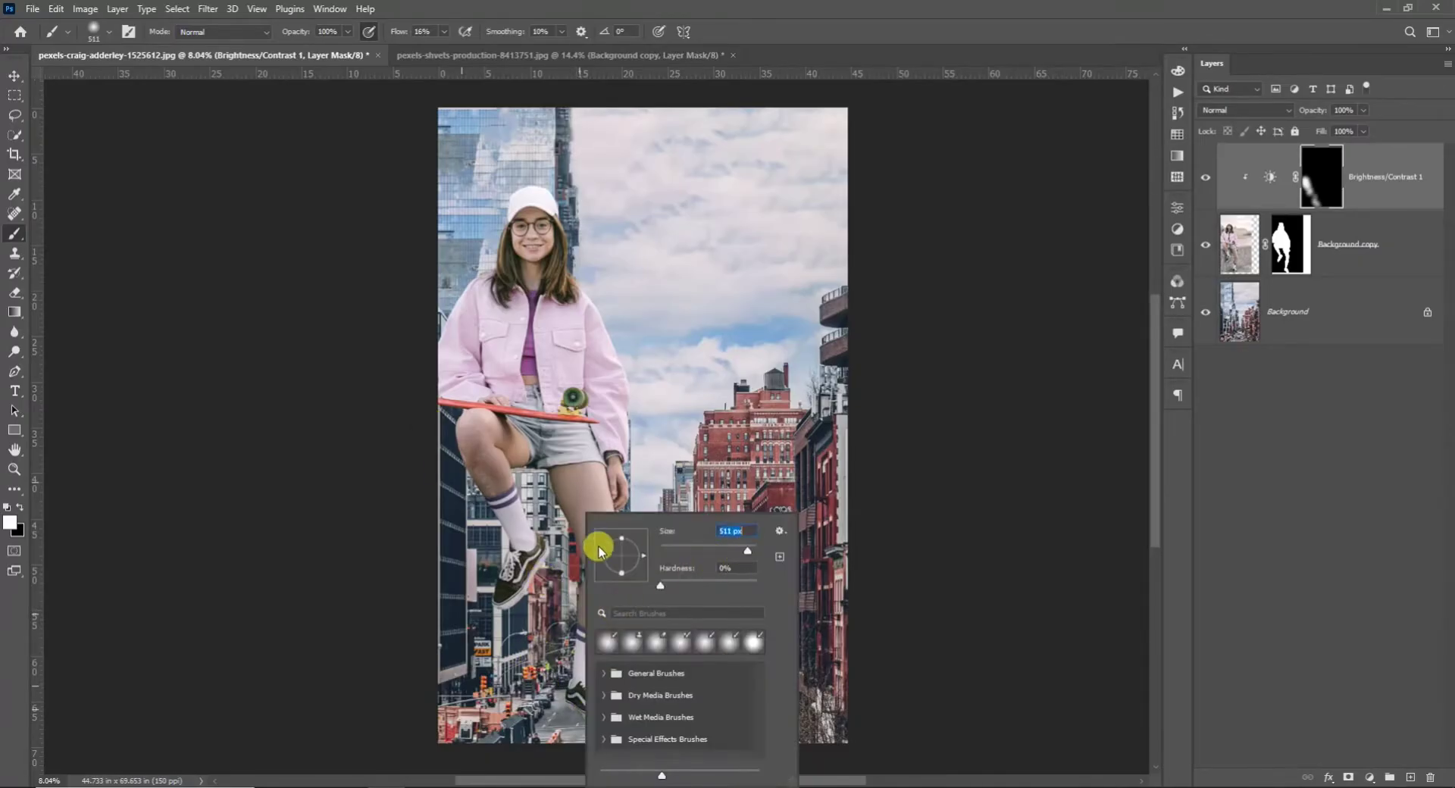
pyautogui.moveTo(747, 551); pyautogui.dragTo(758, 556)
pyautogui.moveTo(531, 480)
pyautogui.mouseDown()
pyautogui.moveTo(534, 712)
pyautogui.moveTo(563, 710)
pyautogui.moveTo(530, 611)
pyautogui.moveTo(517, 424)
pyautogui.moveTo(536, 401)
pyautogui.moveTo(467, 288)
pyautogui.moveTo(599, 367)
pyautogui.moveTo(590, 301)
pyautogui.moveTo(456, 240)
pyautogui.moveTo(534, 390)
pyautogui.moveTo(594, 290)
pyautogui.moveTo(538, 515)
pyautogui.moveTo(437, 474)
pyautogui.moveTo(455, 543)
pyautogui.mouseUp()
pyautogui.scroll(-2, 455, 543)
pyautogui.scroll(-1, 444, 532)
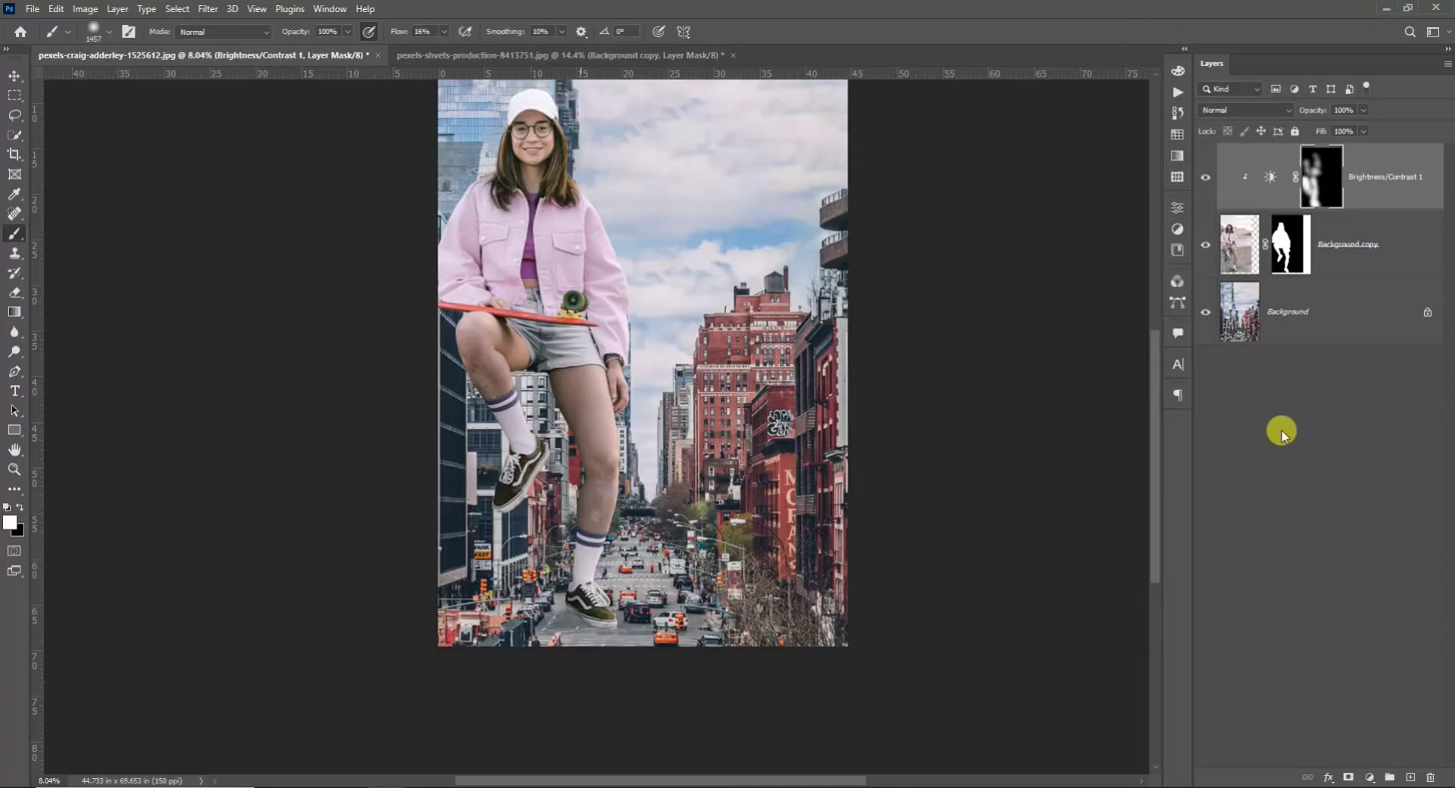
# Add an empty layer directly above the Background layer and set its blend mode to Multiply
pyautogui.click(1307, 305)
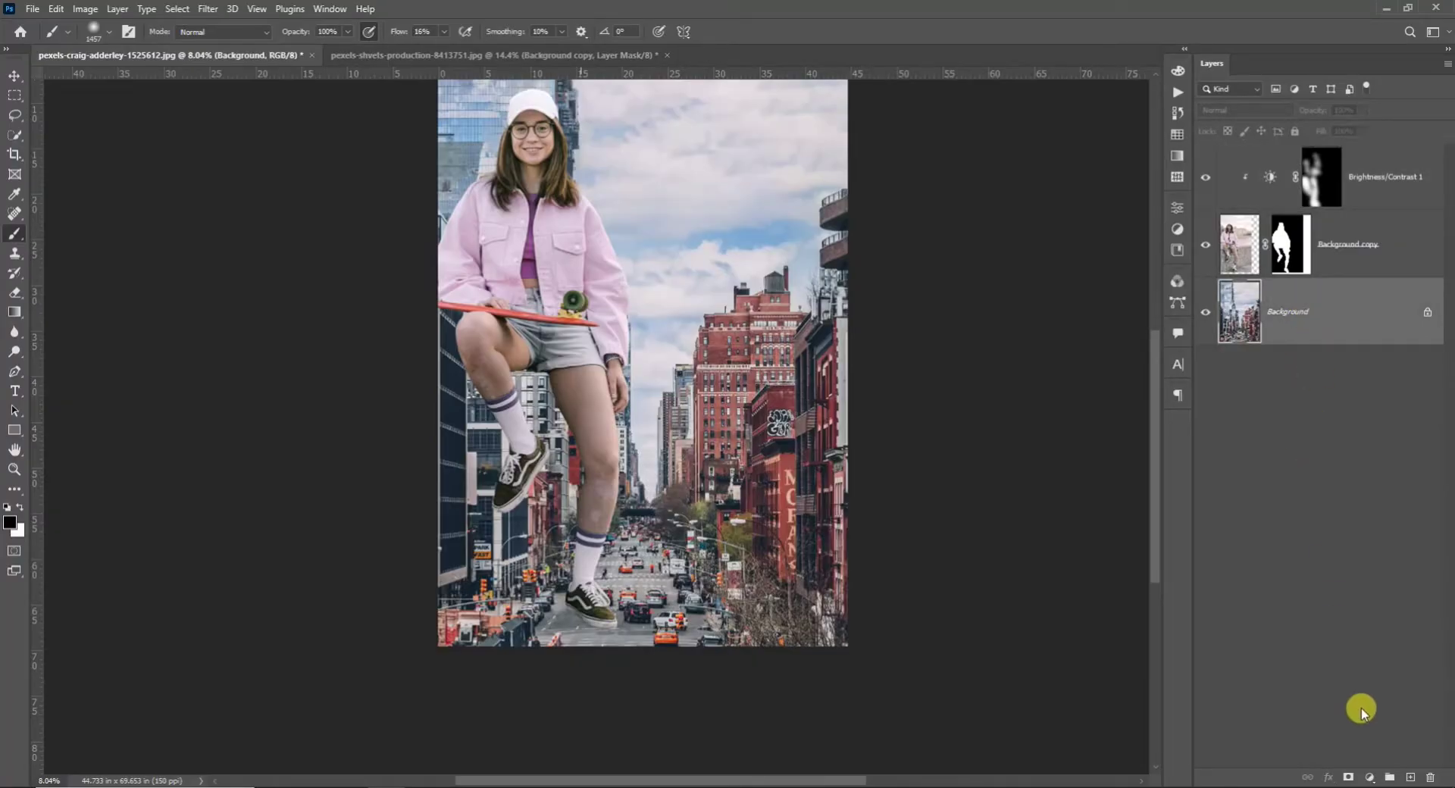
pyautogui.click(1411, 778)
pyautogui.click(1225, 117)
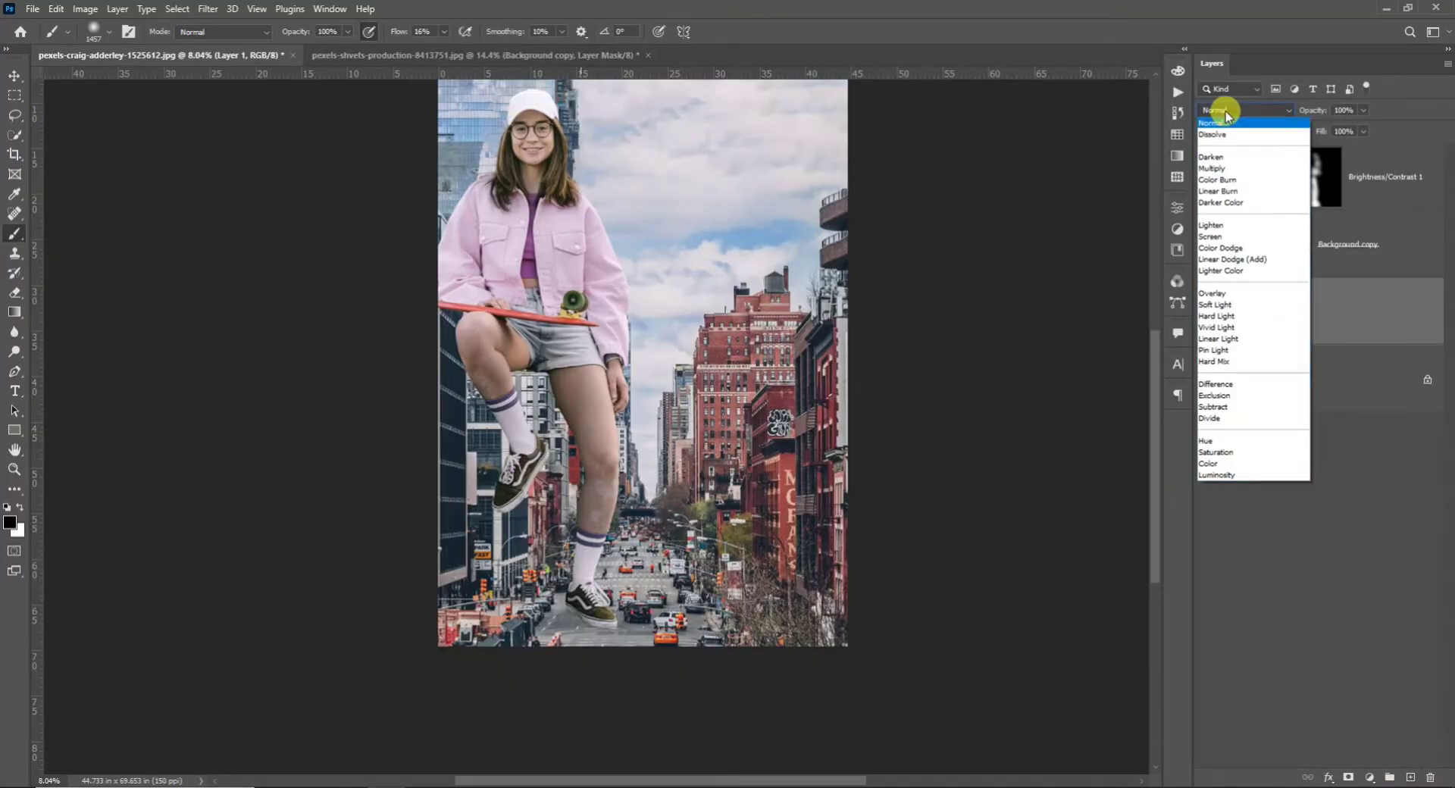
pyautogui.click(1228, 168)
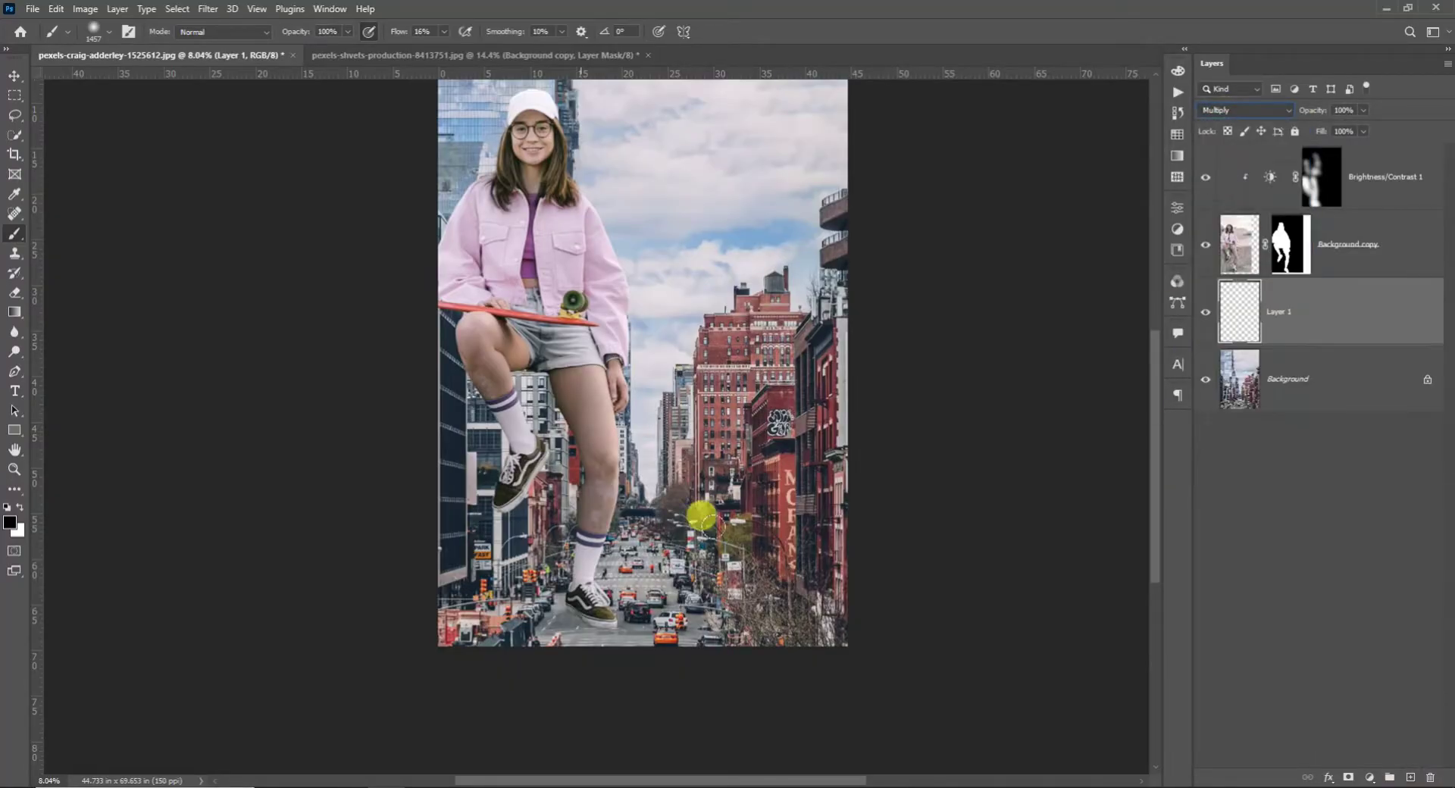
# Paint a soft black shadow on the street beneath and beside the standing shoe with a 900 px brush
pyautogui.scroll(3, 651, 553)
pyautogui.rightClick(818, 523)
pyautogui.click(635, 587)
pyautogui.moveTo(635, 587)
pyautogui.mouseDown()
pyautogui.moveTo(683, 623)
pyautogui.moveTo(623, 618)
pyautogui.moveTo(584, 570)
pyautogui.moveTo(595, 573)
pyautogui.moveTo(554, 632)
pyautogui.moveTo(553, 670)
pyautogui.moveTo(523, 531)
pyautogui.moveTo(610, 674)
pyautogui.mouseUp()
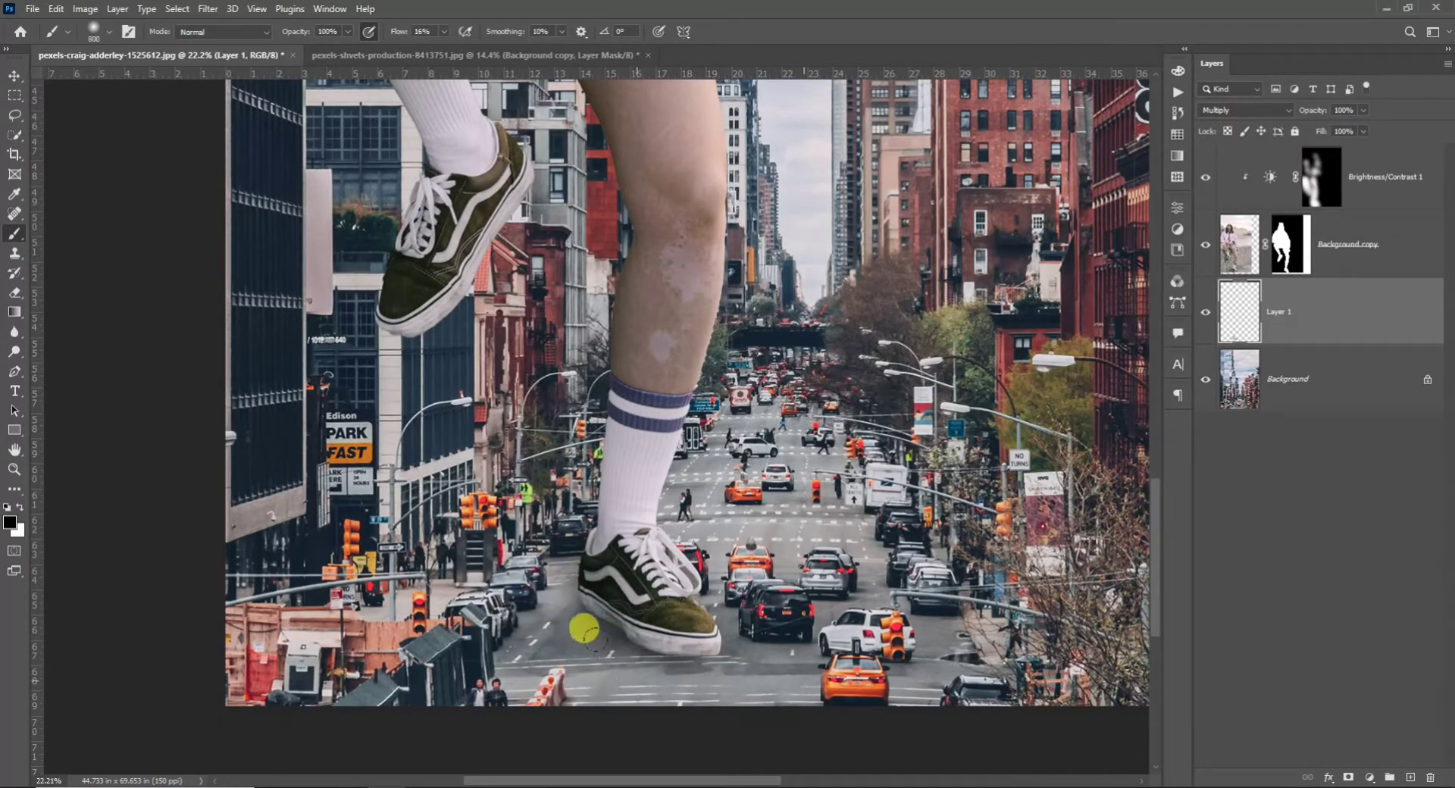
pyautogui.moveTo(584, 629)
pyautogui.mouseDown()
pyautogui.moveTo(564, 666)
pyautogui.moveTo(524, 634)
pyautogui.moveTo(567, 695)
pyautogui.moveTo(663, 670)
pyautogui.moveTo(594, 680)
pyautogui.mouseUp()
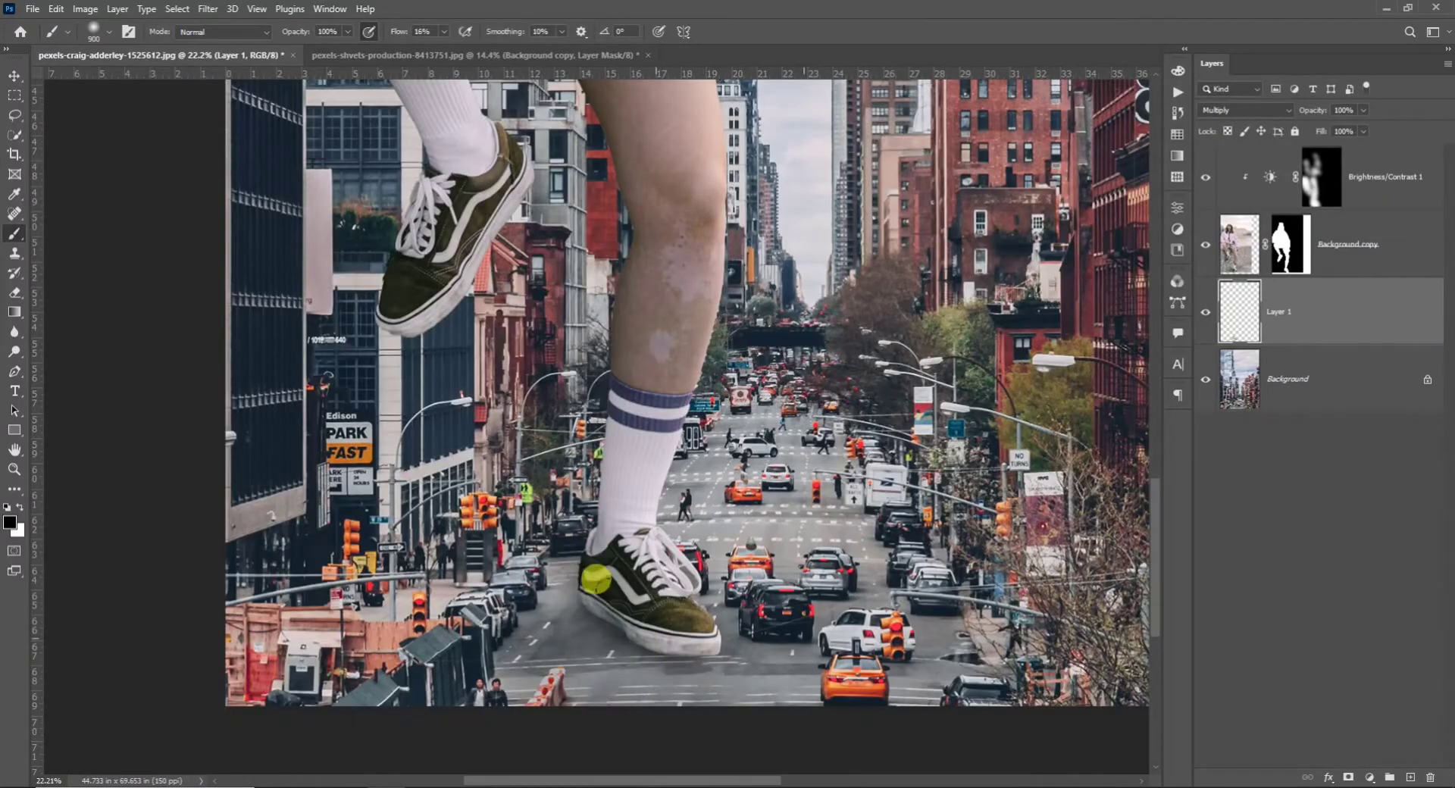
pyautogui.moveTo(596, 580); pyautogui.dragTo(536, 529)
pyautogui.scroll(-6, 603, 679)
pyautogui.scroll(3, 630, 614)
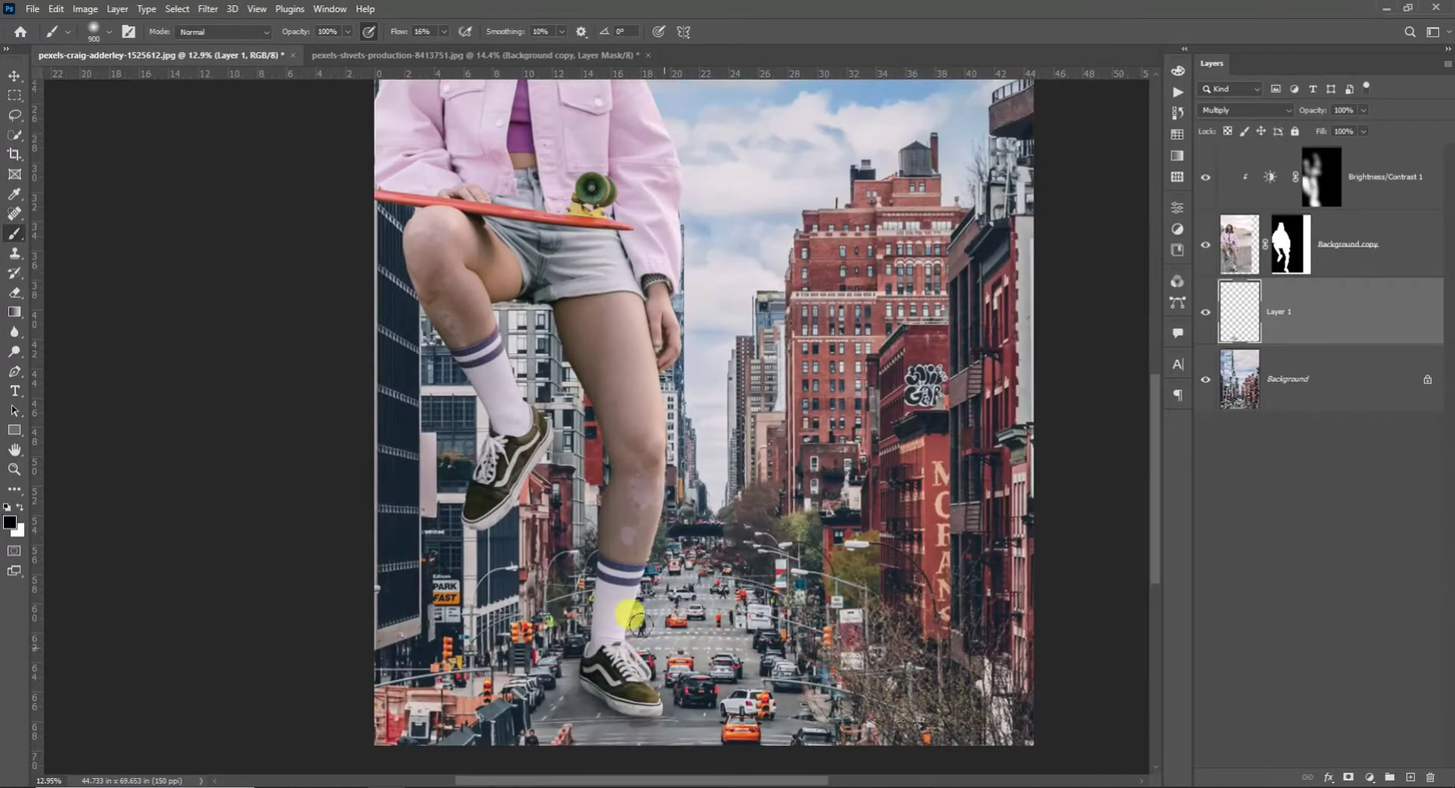
# Paint a black shadow on the buildings under and around the raised shoe and lower legs with a smaller soft brush
pyautogui.scroll(3, 630, 614)
pyautogui.scroll(9, 485, 639)
pyautogui.rightClick(558, 626)
pyautogui.moveTo(730, 550); pyautogui.dragTo(717, 549)
pyautogui.click(407, 597)
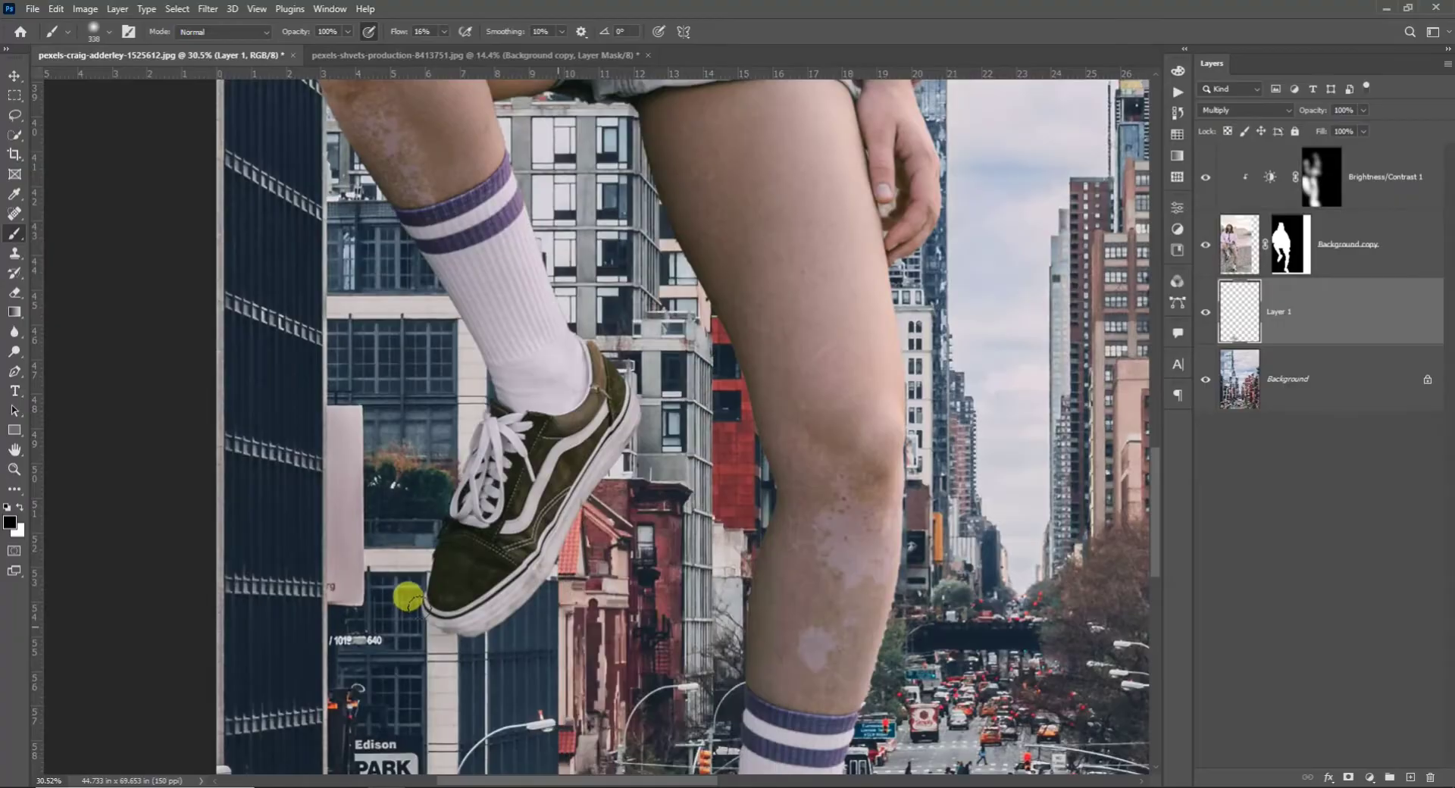
pyautogui.moveTo(407, 596)
pyautogui.mouseDown()
pyautogui.moveTo(520, 509)
pyautogui.moveTo(578, 409)
pyautogui.moveTo(394, 601)
pyautogui.mouseUp()
pyautogui.scroll(3, 485, 553)
pyautogui.moveTo(578, 510)
pyautogui.mouseDown()
pyautogui.moveTo(524, 382)
pyautogui.moveTo(504, 569)
pyautogui.moveTo(425, 349)
pyautogui.moveTo(484, 523)
pyautogui.moveTo(441, 664)
pyautogui.moveTo(473, 565)
pyautogui.moveTo(428, 369)
pyautogui.moveTo(451, 457)
pyautogui.moveTo(356, 302)
pyautogui.moveTo(459, 448)
pyautogui.moveTo(471, 548)
pyautogui.moveTo(308, 271)
pyautogui.moveTo(389, 441)
pyautogui.moveTo(272, 242)
pyautogui.moveTo(499, 516)
pyautogui.moveTo(528, 573)
pyautogui.moveTo(461, 377)
pyautogui.moveTo(469, 322)
pyautogui.moveTo(536, 329)
pyautogui.moveTo(596, 506)
pyautogui.moveTo(645, 491)
pyautogui.moveTo(643, 371)
pyautogui.moveTo(704, 508)
pyautogui.moveTo(674, 367)
pyautogui.moveTo(751, 653)
pyautogui.moveTo(757, 563)
pyautogui.moveTo(750, 703)
pyautogui.moveTo(735, 624)
pyautogui.moveTo(718, 695)
pyautogui.mouseUp()
pyautogui.scroll(1, 524, 381)
pyautogui.scroll(2, 425, 485)
pyautogui.scroll(-2, 662, 351)
pyautogui.scroll(-2, 748, 545)
pyautogui.scroll(-2, 718, 695)
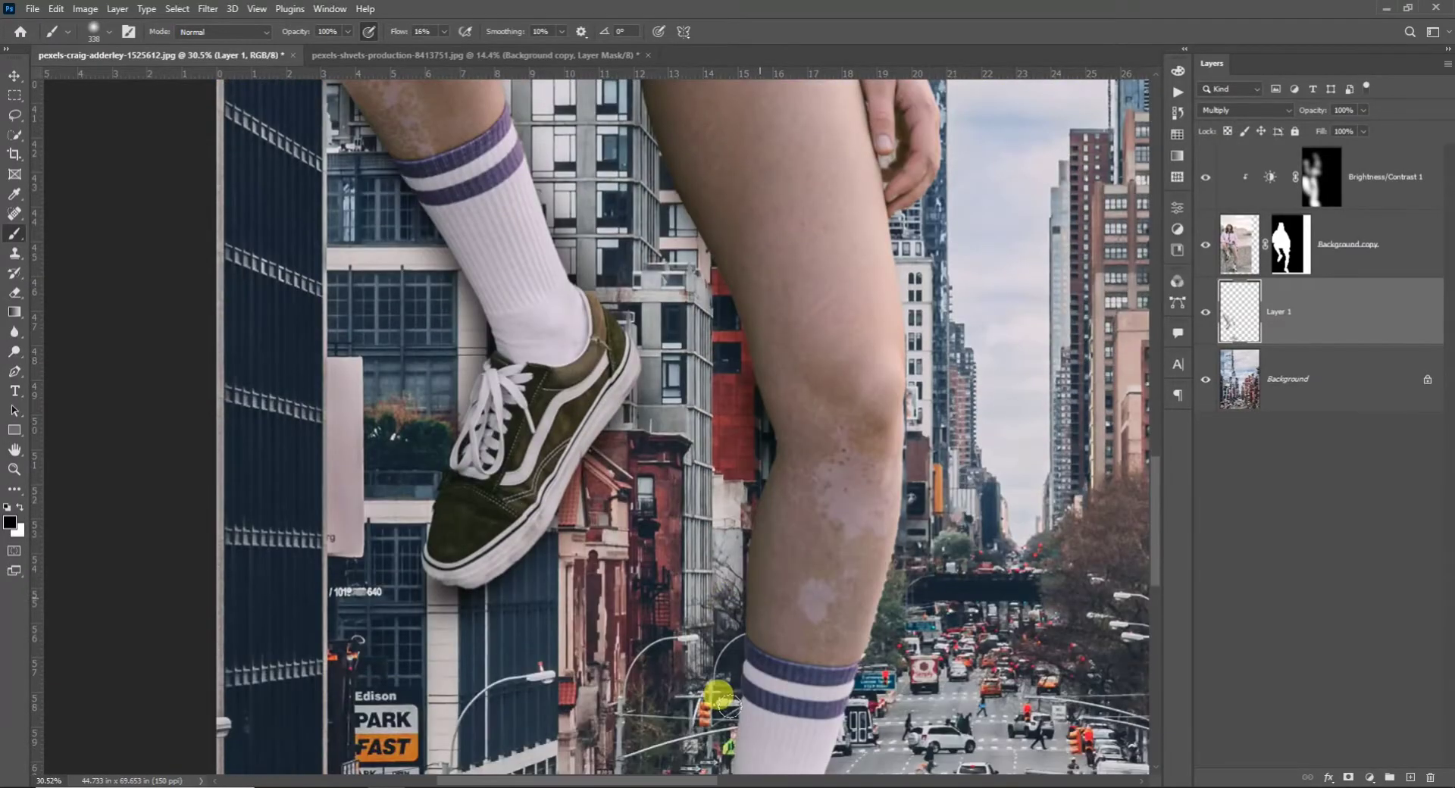
pyautogui.scroll(-5, 718, 695)
# Shade the building beneath the shorts and beside the thighs, enlarging the brush to 417 px for the broader shadow
pyautogui.scroll(6, 692, 626)
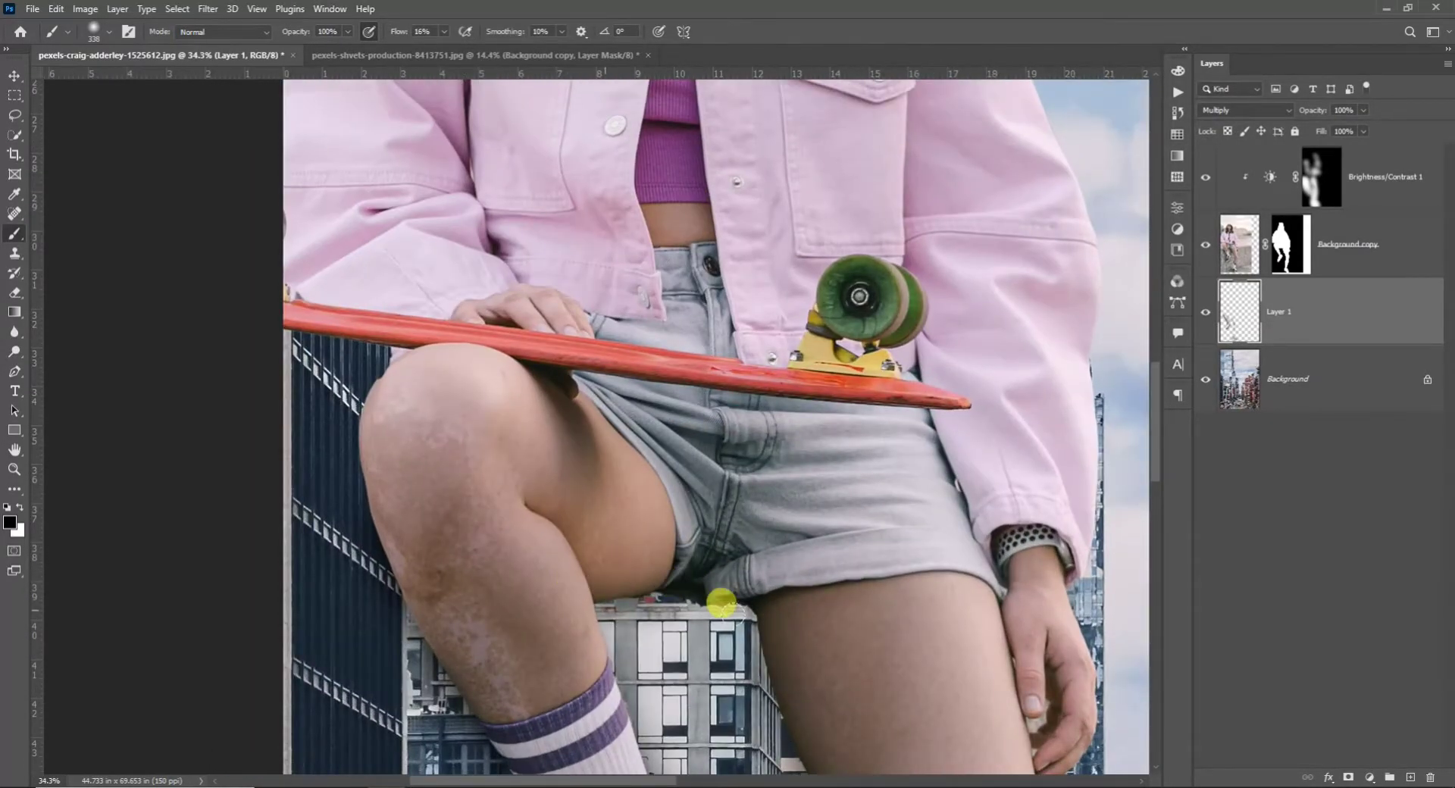
pyautogui.scroll(-3, 572, 558)
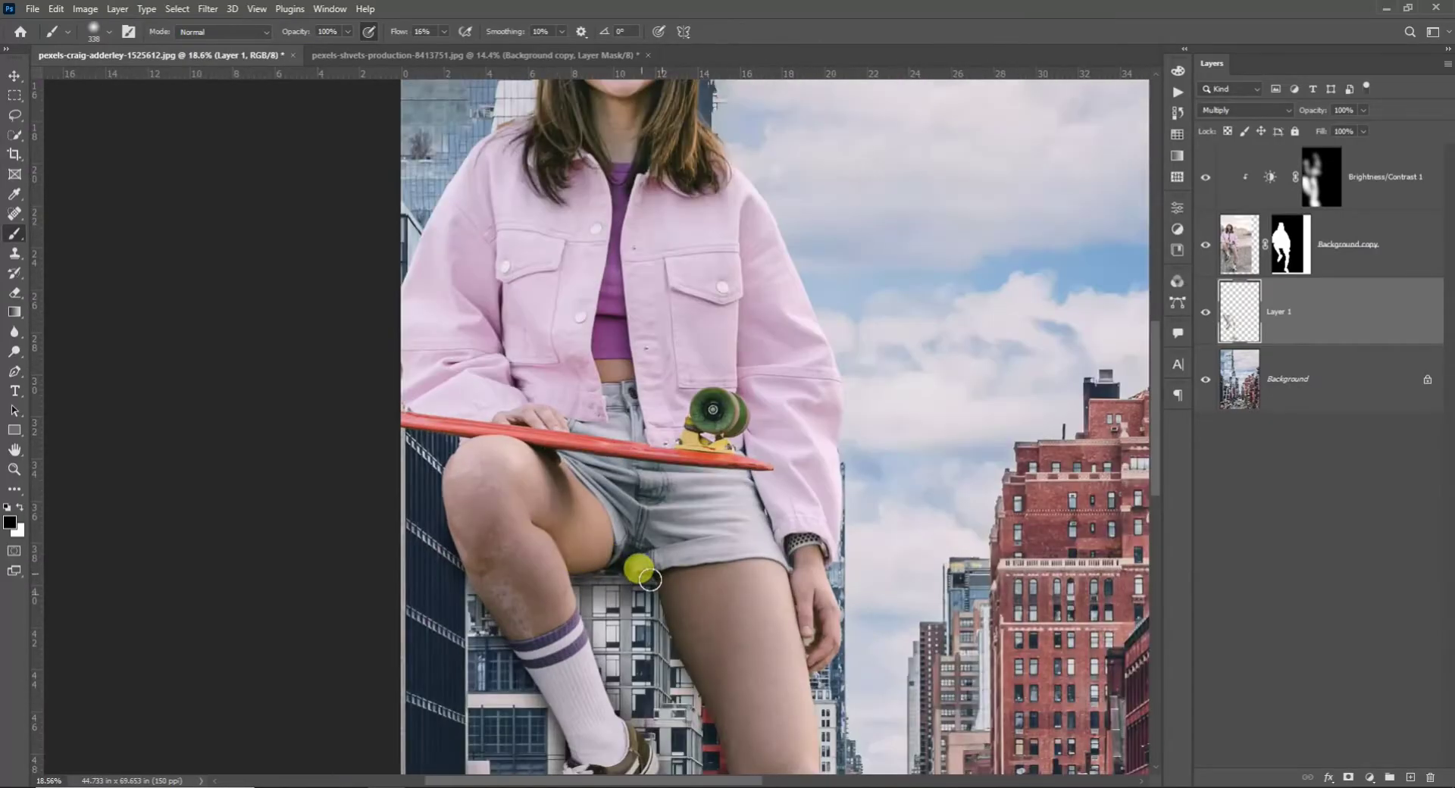
pyautogui.moveTo(649, 580)
pyautogui.mouseDown()
pyautogui.moveTo(602, 552)
pyautogui.moveTo(553, 563)
pyautogui.moveTo(655, 580)
pyautogui.moveTo(696, 682)
pyautogui.moveTo(682, 638)
pyautogui.moveTo(647, 614)
pyautogui.moveTo(720, 751)
pyautogui.moveTo(712, 706)
pyautogui.moveTo(708, 774)
pyautogui.moveTo(648, 596)
pyautogui.moveTo(672, 625)
pyautogui.mouseUp()
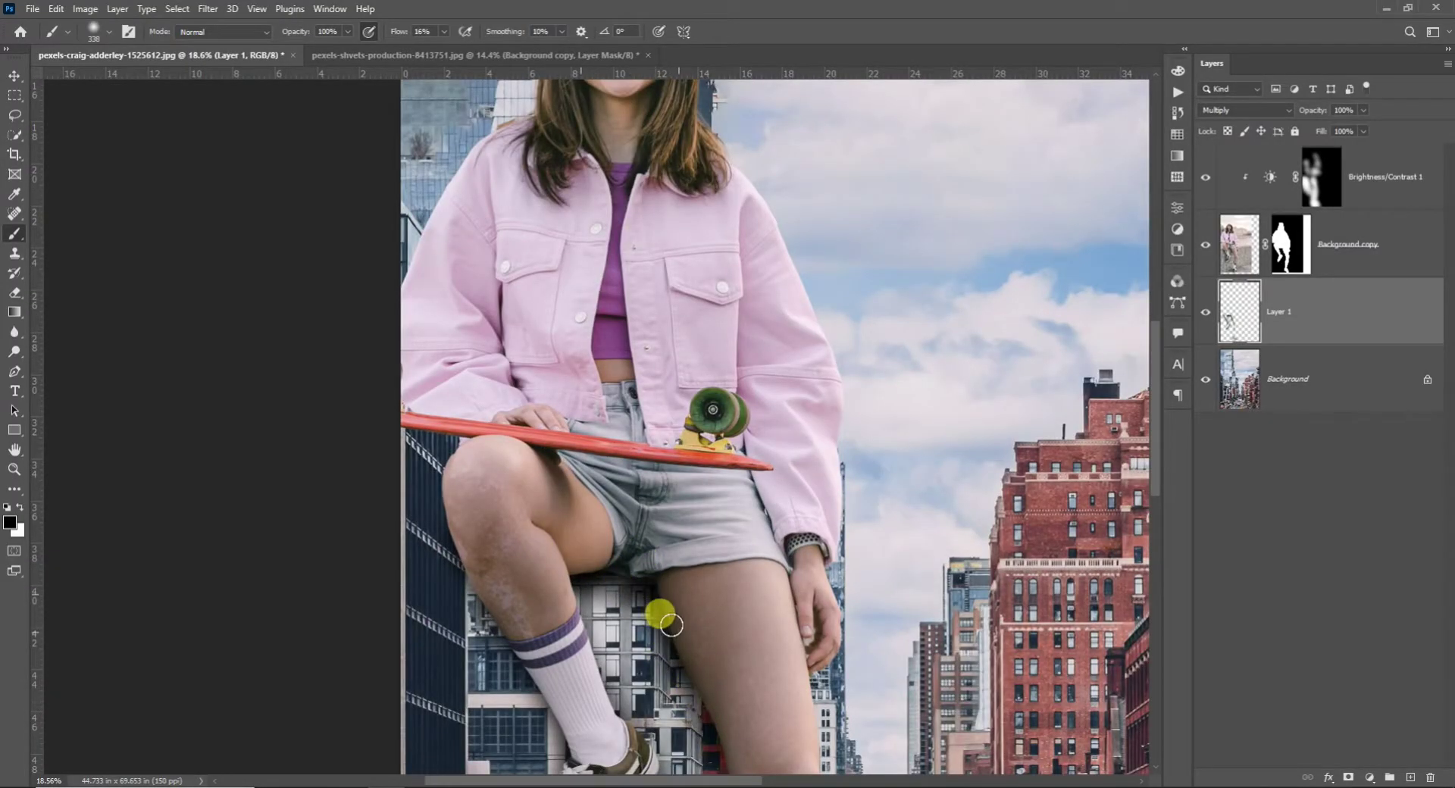
pyautogui.rightClick(671, 624)
pyautogui.moveTo(826, 552); pyautogui.dragTo(843, 552)
pyautogui.moveTo(599, 591)
pyautogui.mouseDown()
pyautogui.moveTo(562, 602)
pyautogui.moveTo(618, 564)
pyautogui.moveTo(616, 545)
pyautogui.moveTo(626, 621)
pyautogui.moveTo(586, 604)
pyautogui.moveTo(587, 628)
pyautogui.moveTo(504, 551)
pyautogui.moveTo(438, 447)
pyautogui.moveTo(456, 514)
pyautogui.moveTo(450, 374)
pyautogui.moveTo(383, 351)
pyautogui.mouseUp()
pyautogui.scroll(-2, 569, 607)
pyautogui.scroll(-3, 490, 574)
pyautogui.scroll(-6, 531, 578)
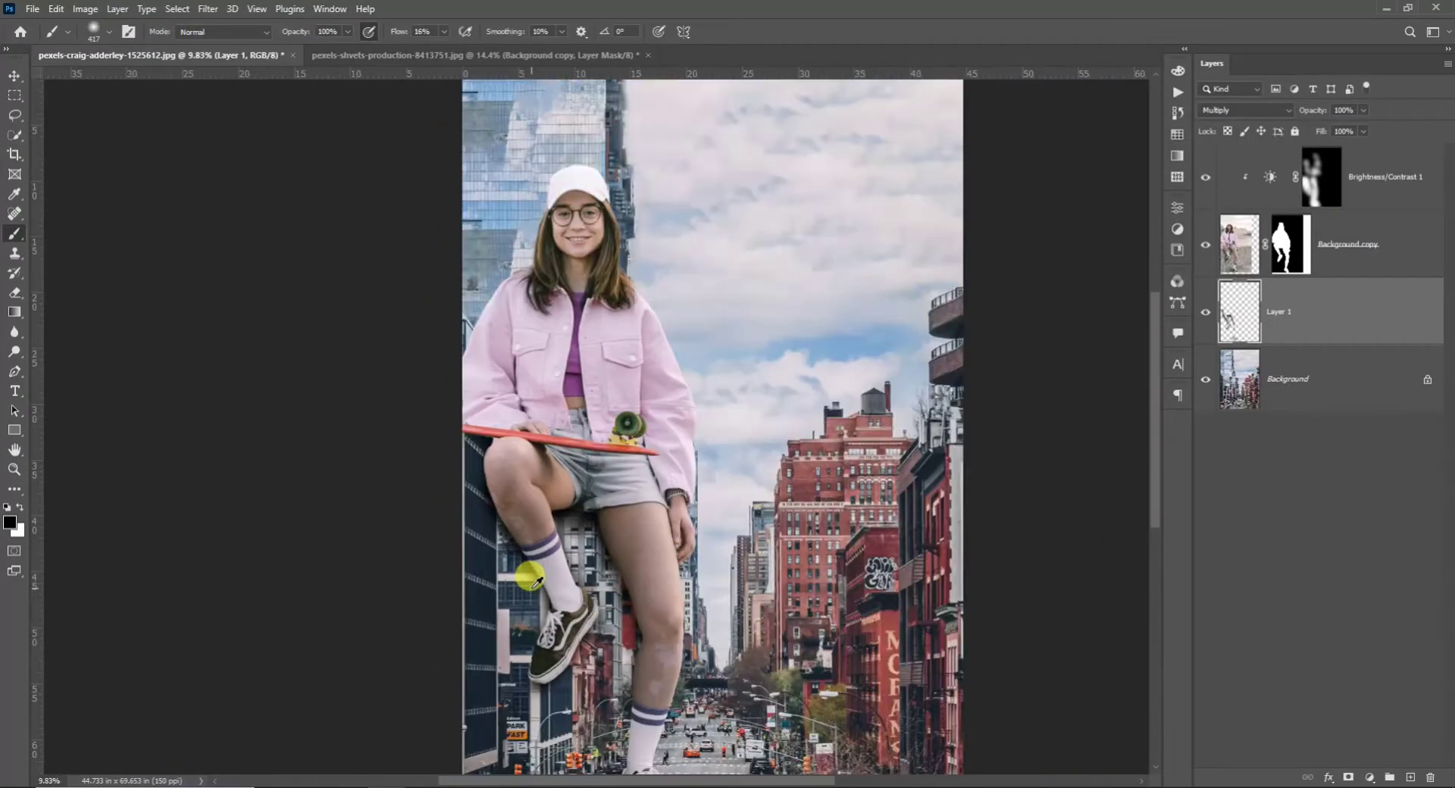
# Refine the woman's layer mask along the shoe edges by painting black with a 183 px soft brush
pyautogui.scroll(-1, 530, 580)
pyautogui.scroll(1, 520, 578)
pyautogui.scroll(3, 667, 723)
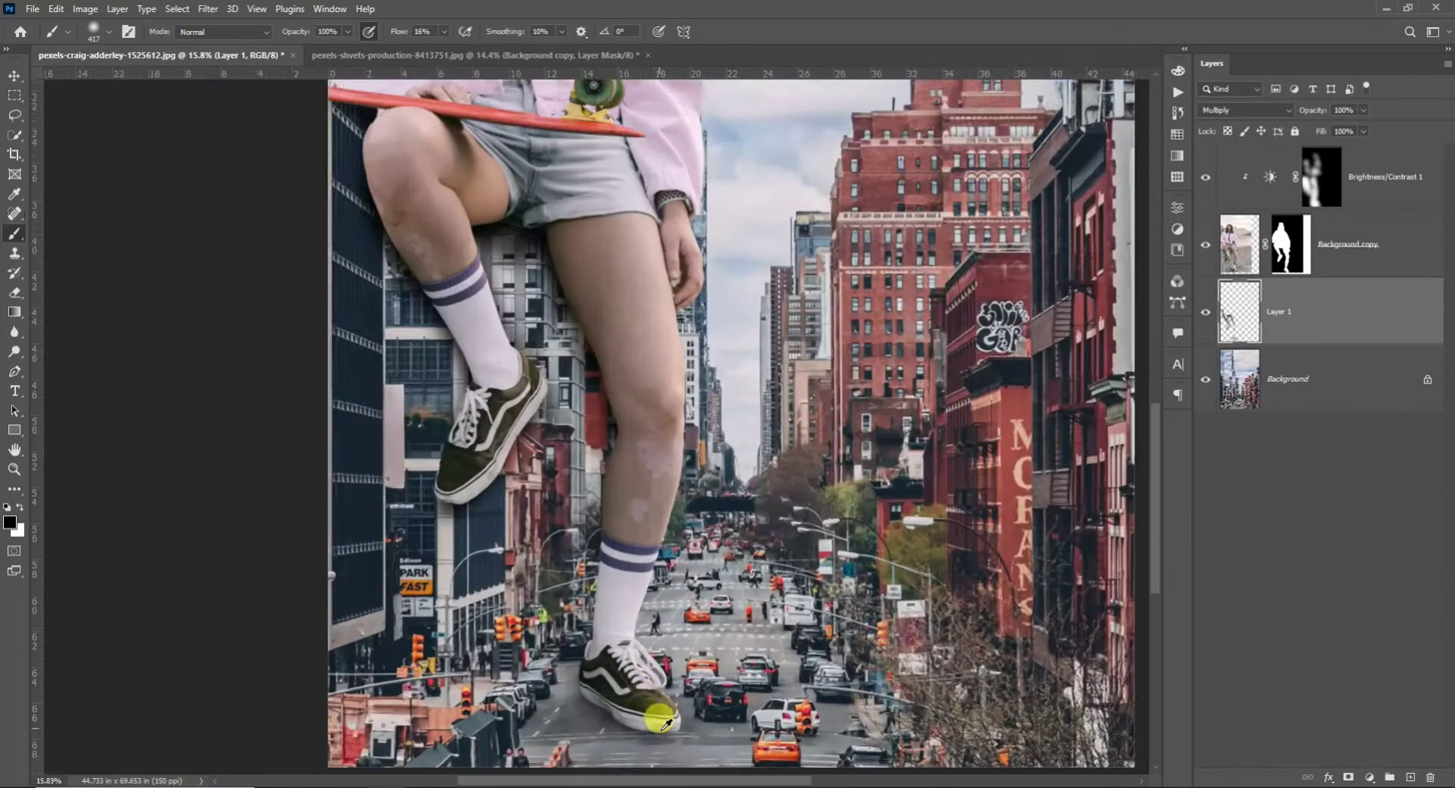
pyautogui.scroll(4, 667, 724)
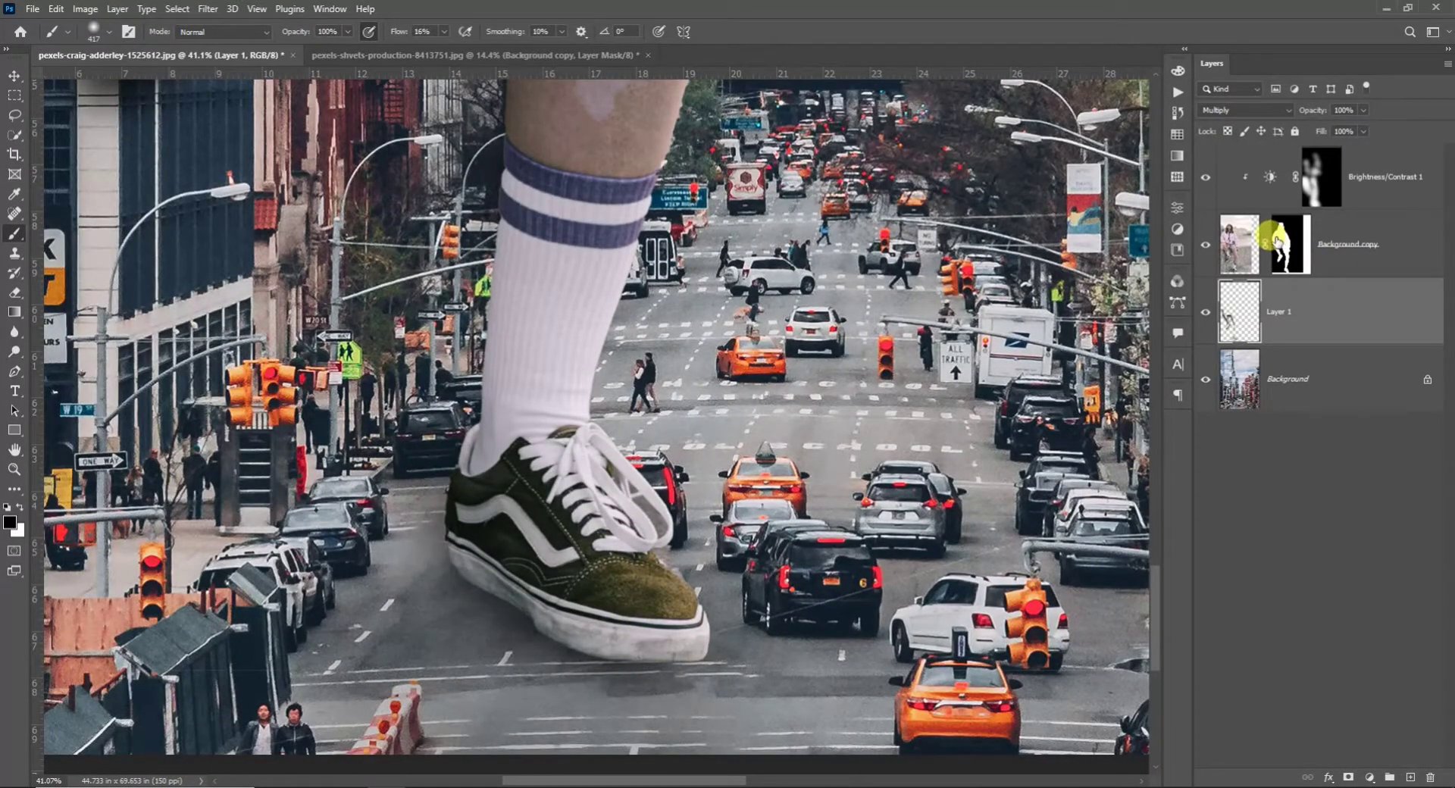
pyautogui.click(1276, 241)
pyautogui.scroll(-2, 568, 465)
pyautogui.press('x')
pyautogui.press('x')
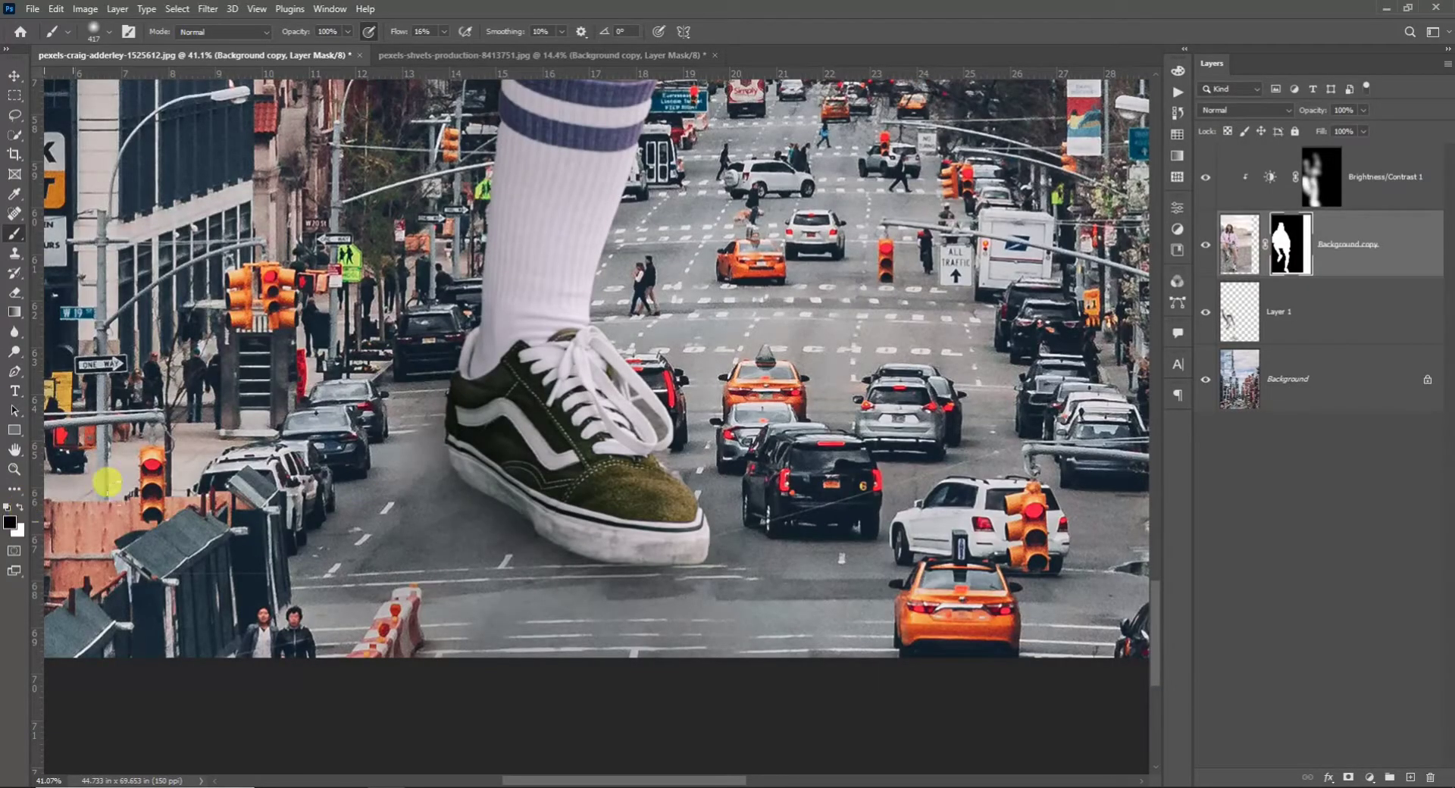
pyautogui.scroll(3, 682, 569)
pyautogui.rightClick(767, 514)
pyautogui.click(907, 550)
pyautogui.moveTo(670, 582)
pyautogui.mouseDown()
pyautogui.moveTo(744, 590)
pyautogui.moveTo(647, 589)
pyautogui.moveTo(437, 536)
pyautogui.moveTo(472, 554)
pyautogui.moveTo(442, 533)
pyautogui.moveTo(636, 609)
pyautogui.moveTo(382, 501)
pyautogui.moveTo(459, 541)
pyautogui.moveTo(291, 430)
pyautogui.moveTo(366, 473)
pyautogui.moveTo(278, 417)
pyautogui.moveTo(239, 355)
pyautogui.mouseUp()
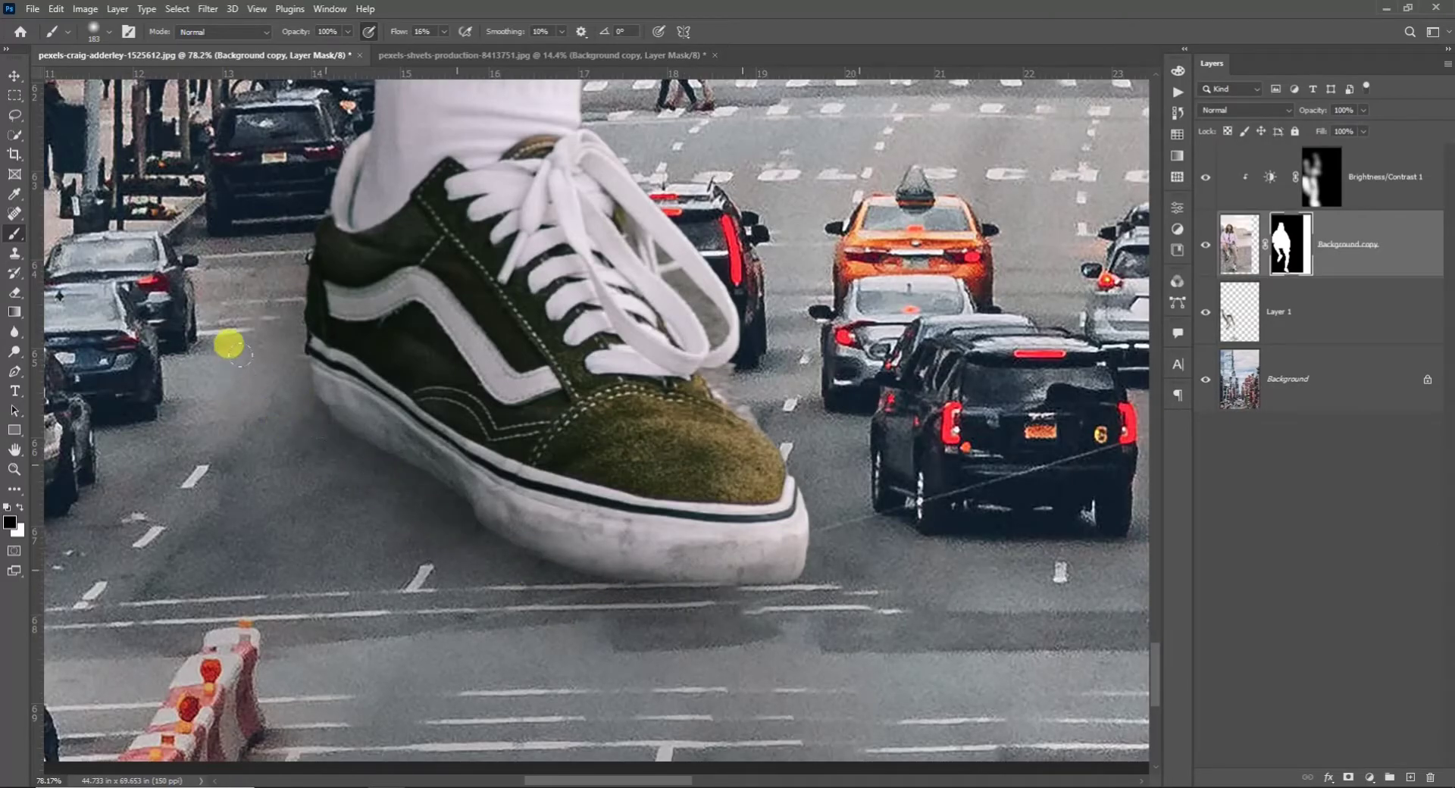
pyautogui.scroll(-10, 689, 570)
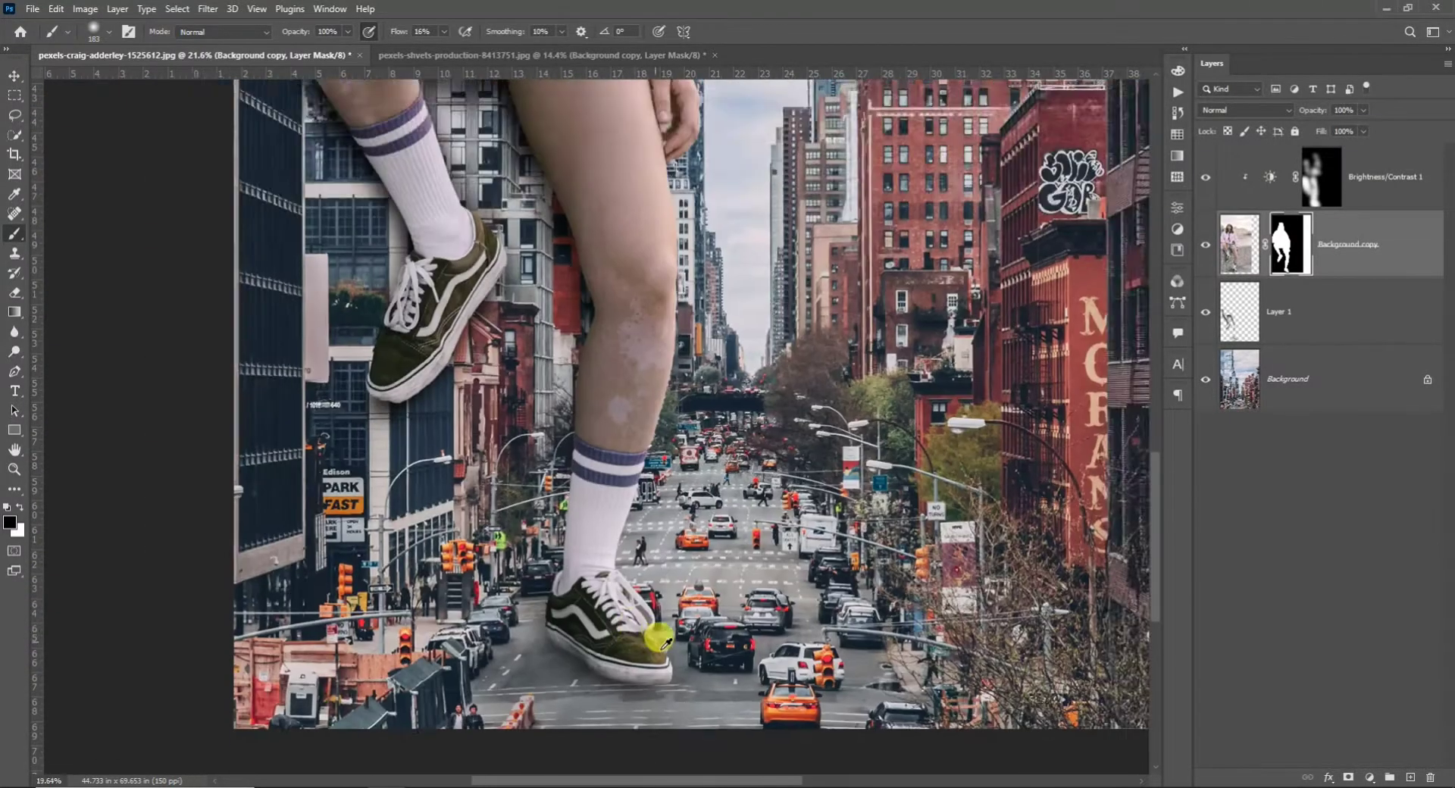
pyautogui.scroll(9, 509, 509)
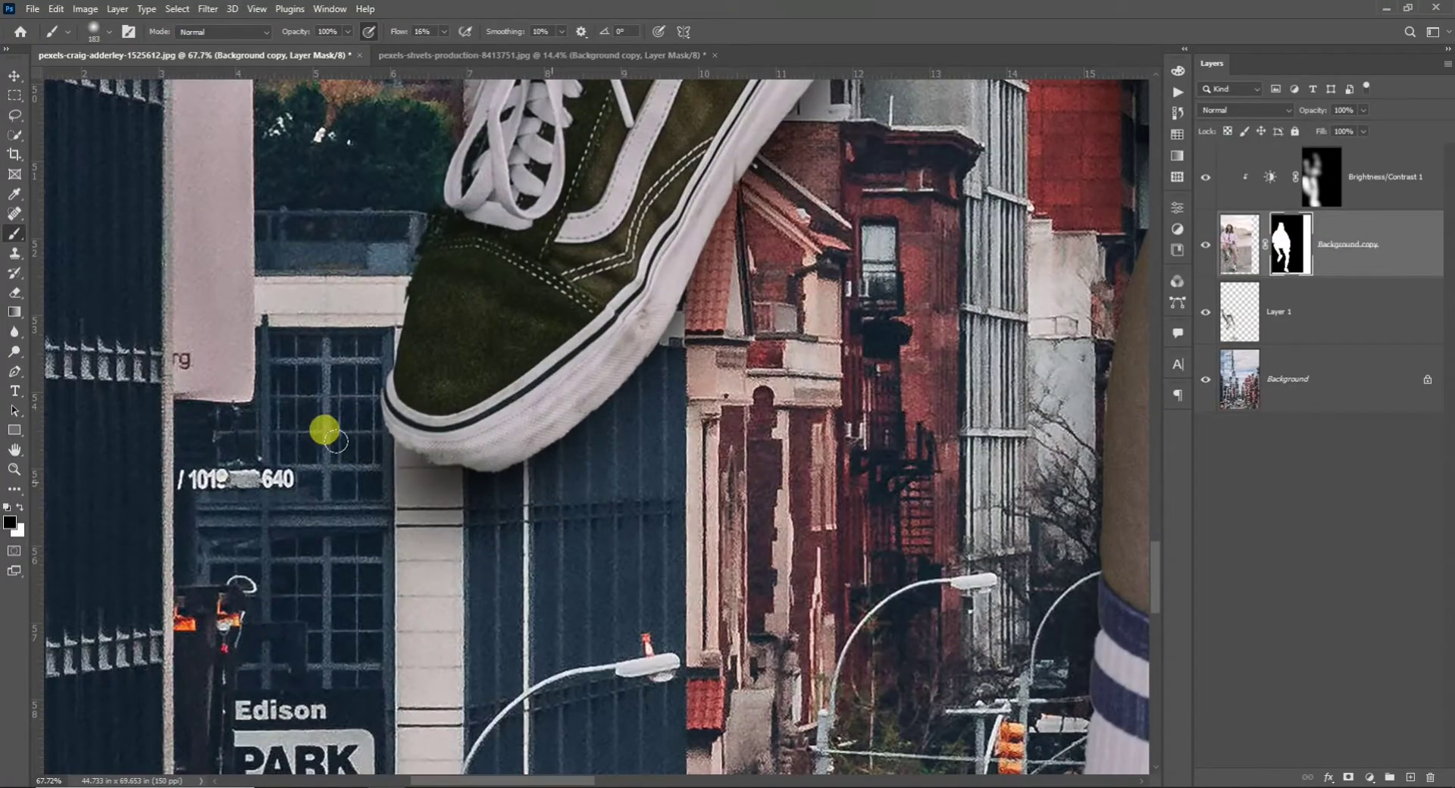
pyautogui.scroll(3, 682, 341)
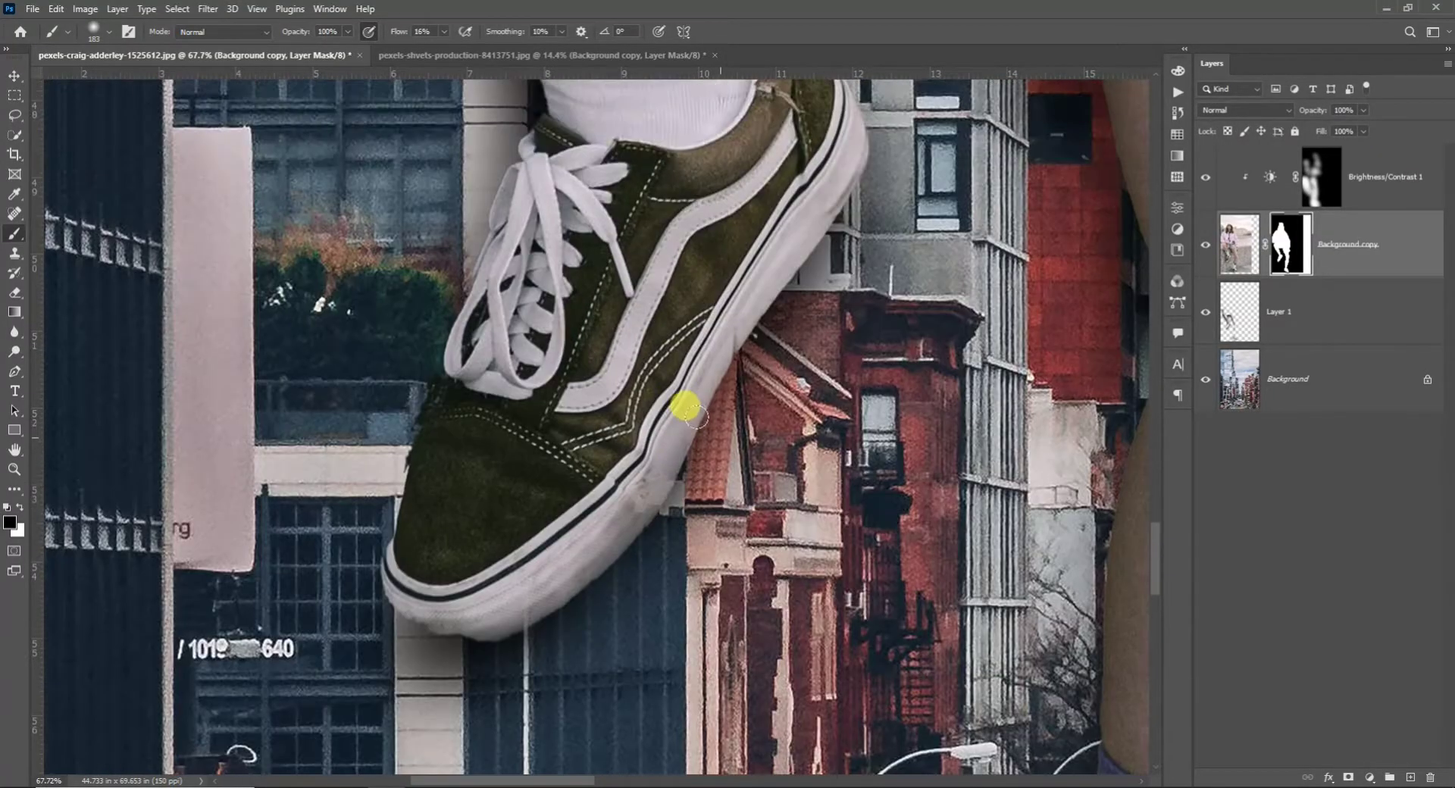
pyautogui.scroll(-8, 716, 394)
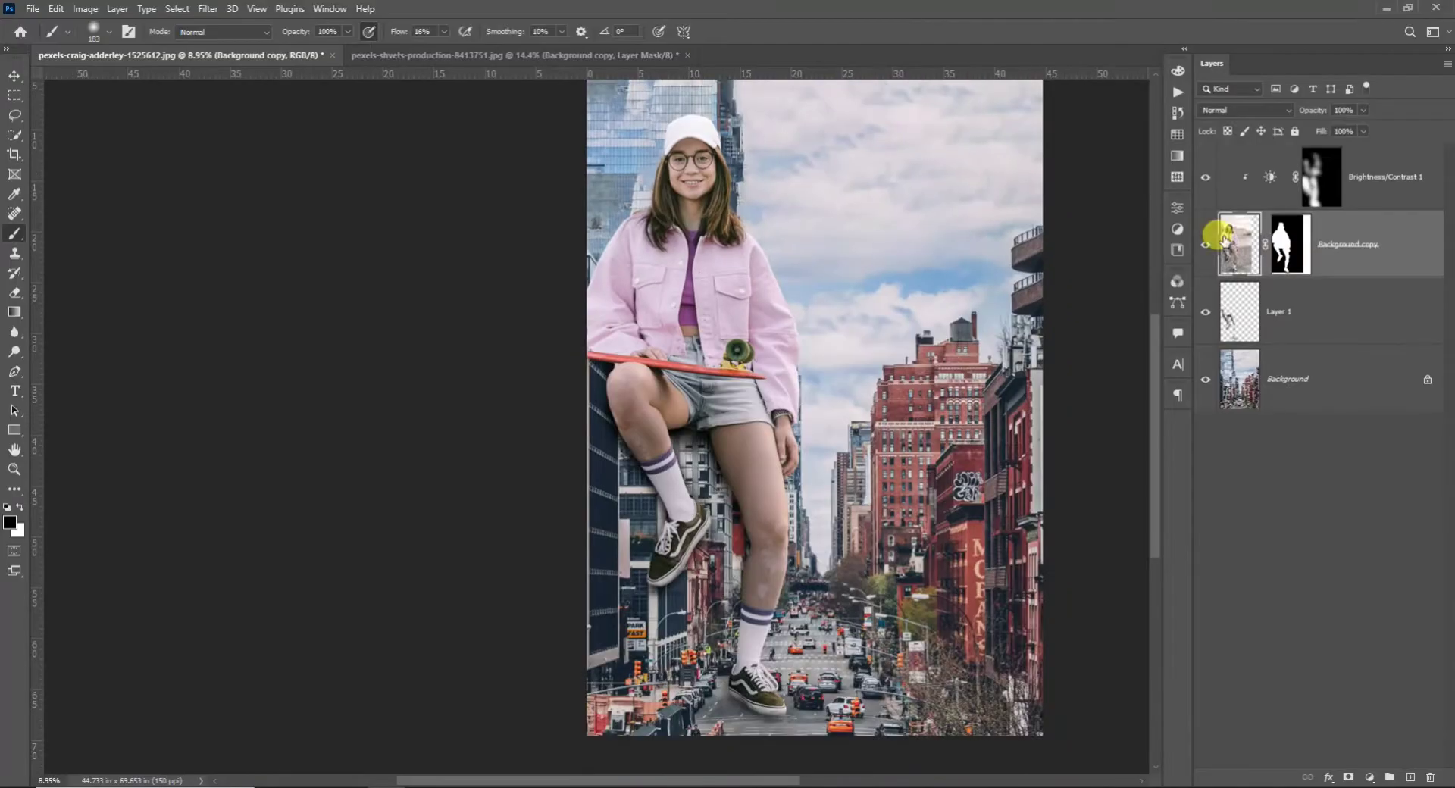
# Apply the Camera Raw Filter to the woman's image with Contrast +38, Highlights +25, Shadows -10 and Texture +21
pyautogui.click(1235, 241)
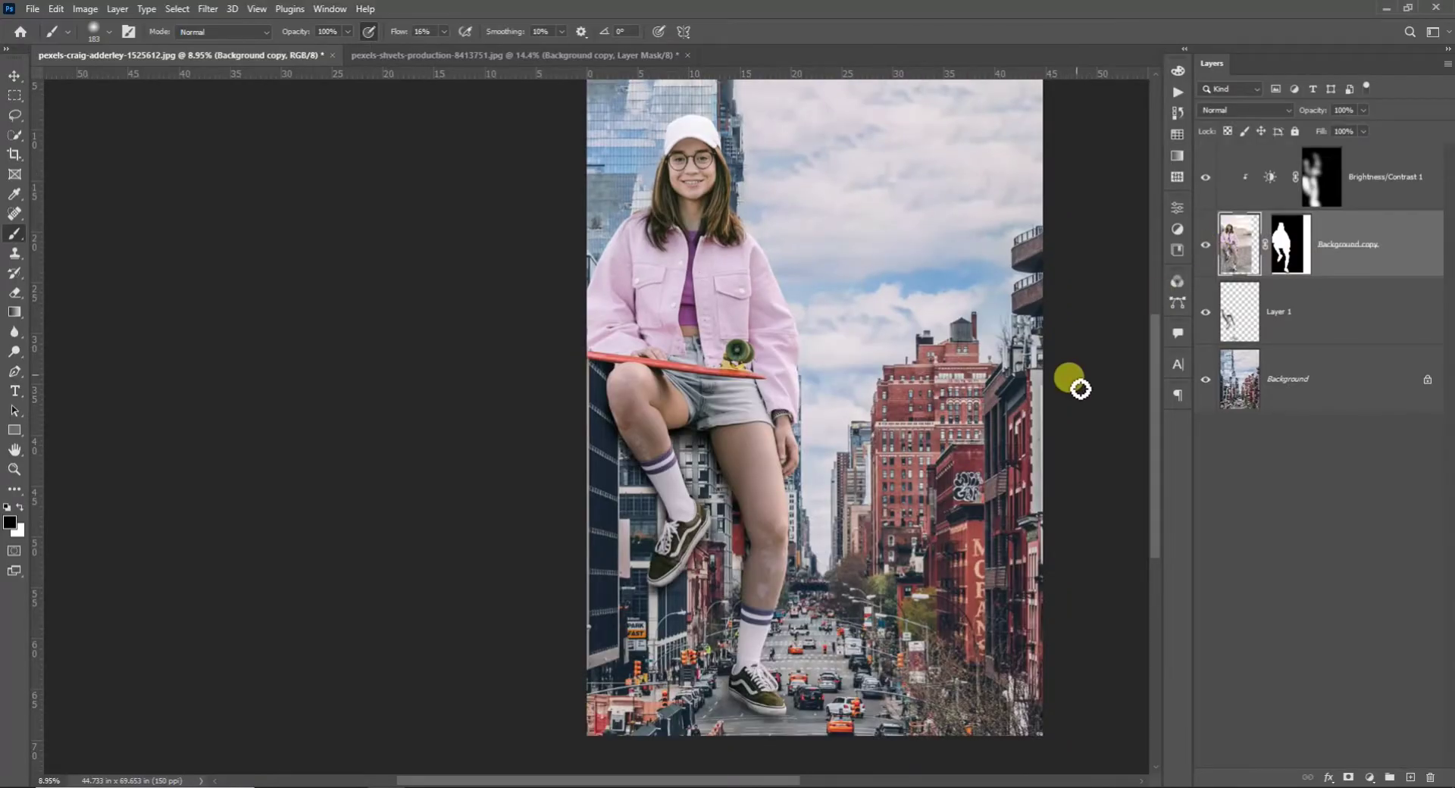
pyautogui.click(213, 9)
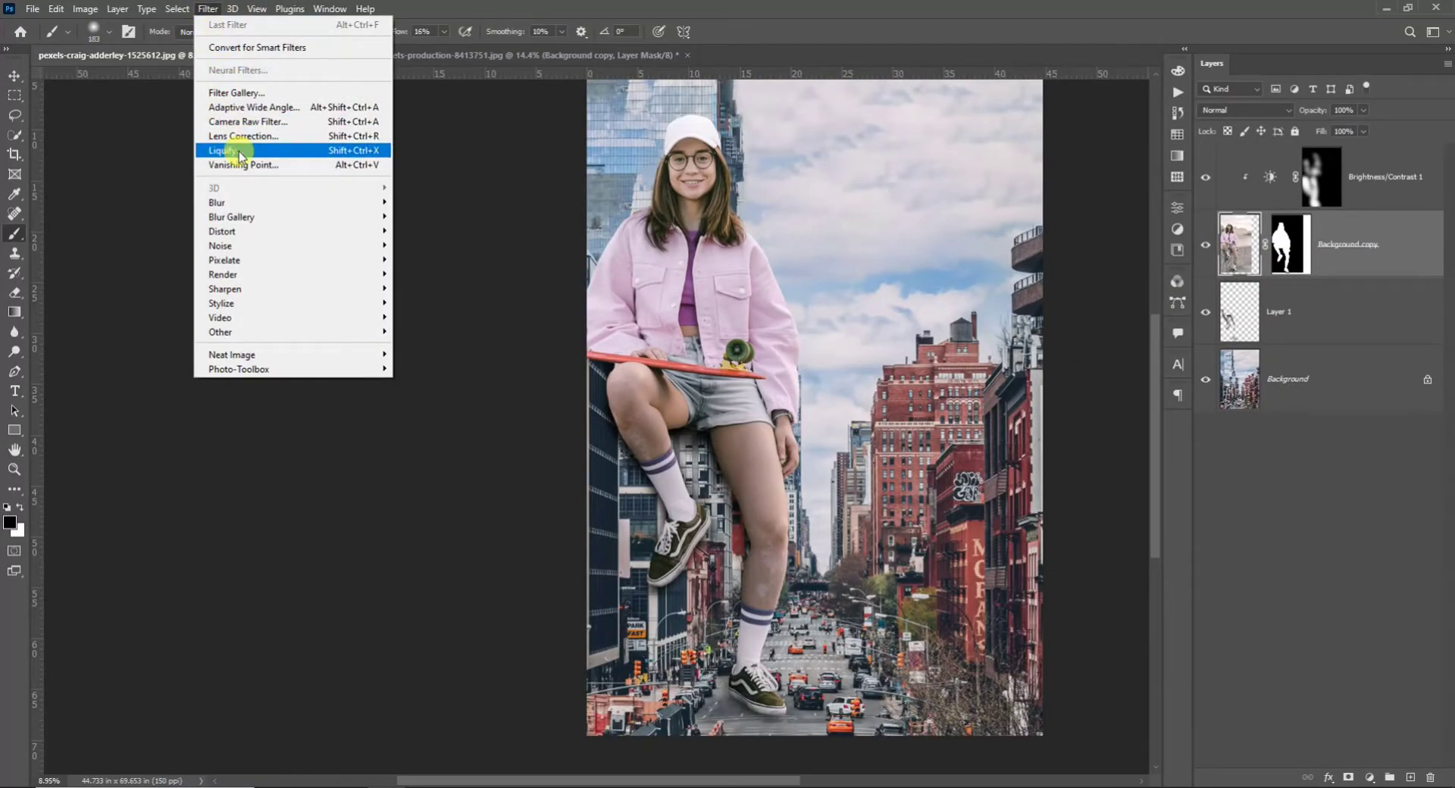
pyautogui.click(247, 123)
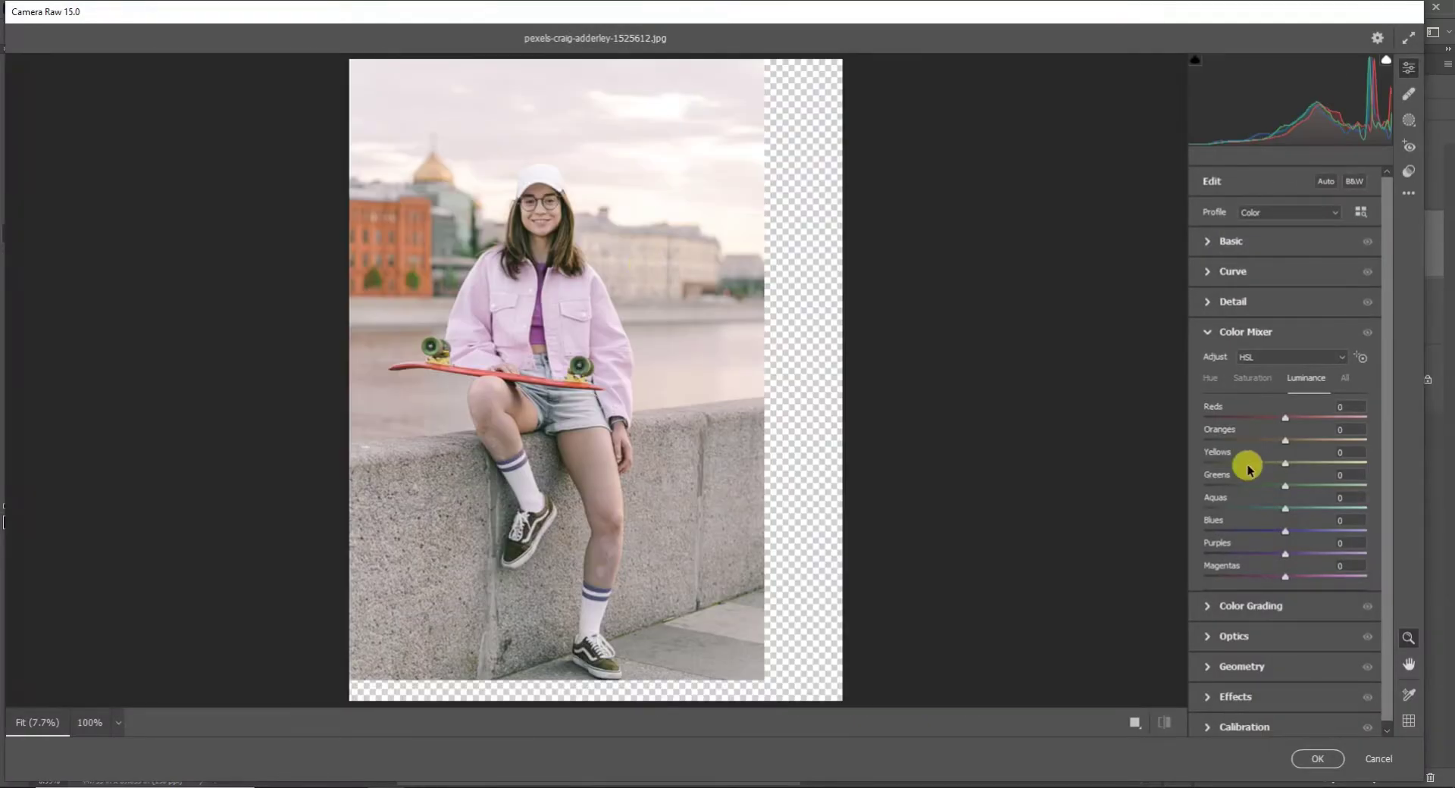
pyautogui.click(1212, 242)
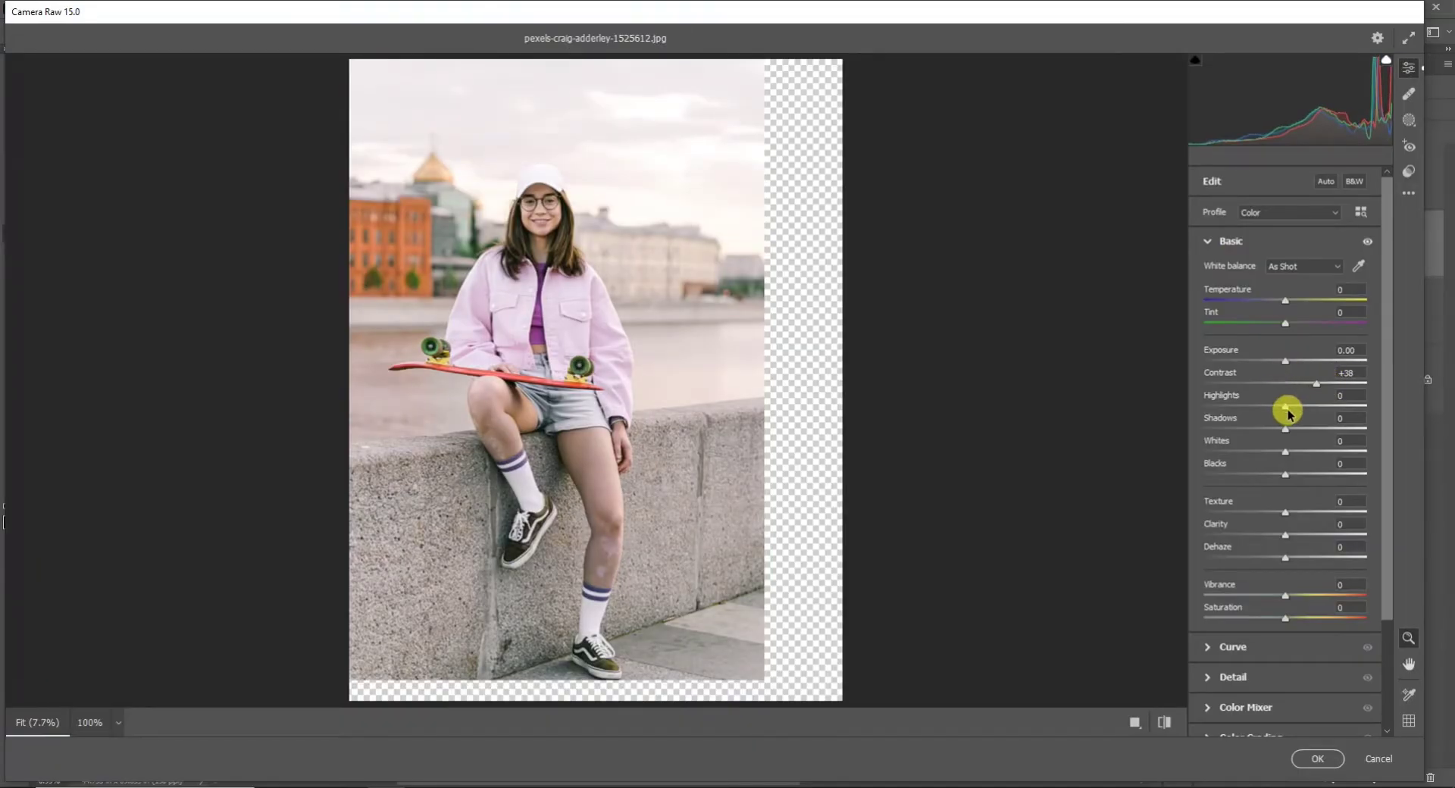
pyautogui.moveTo(1307, 415); pyautogui.dragTo(1279, 442)
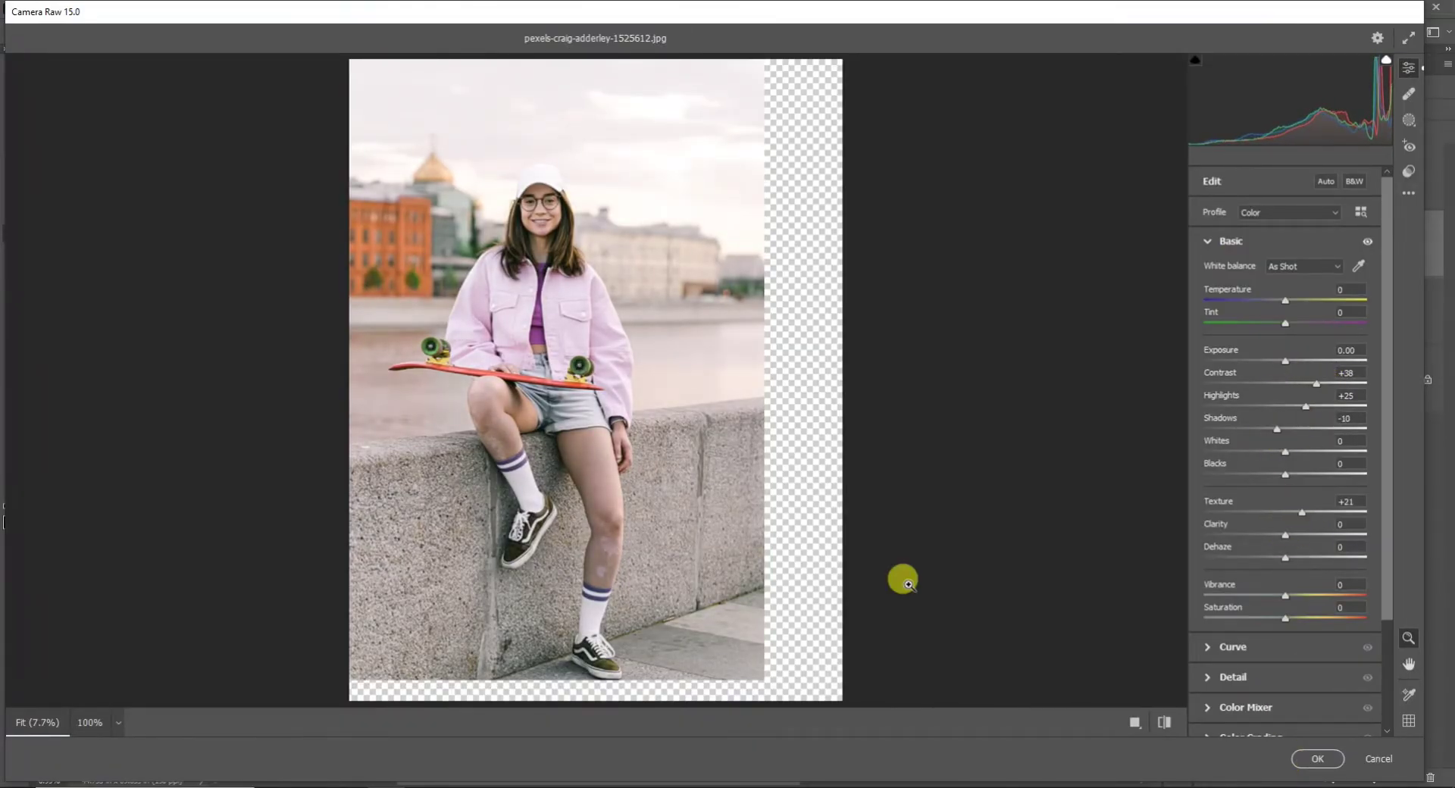
pyautogui.click(1318, 759)
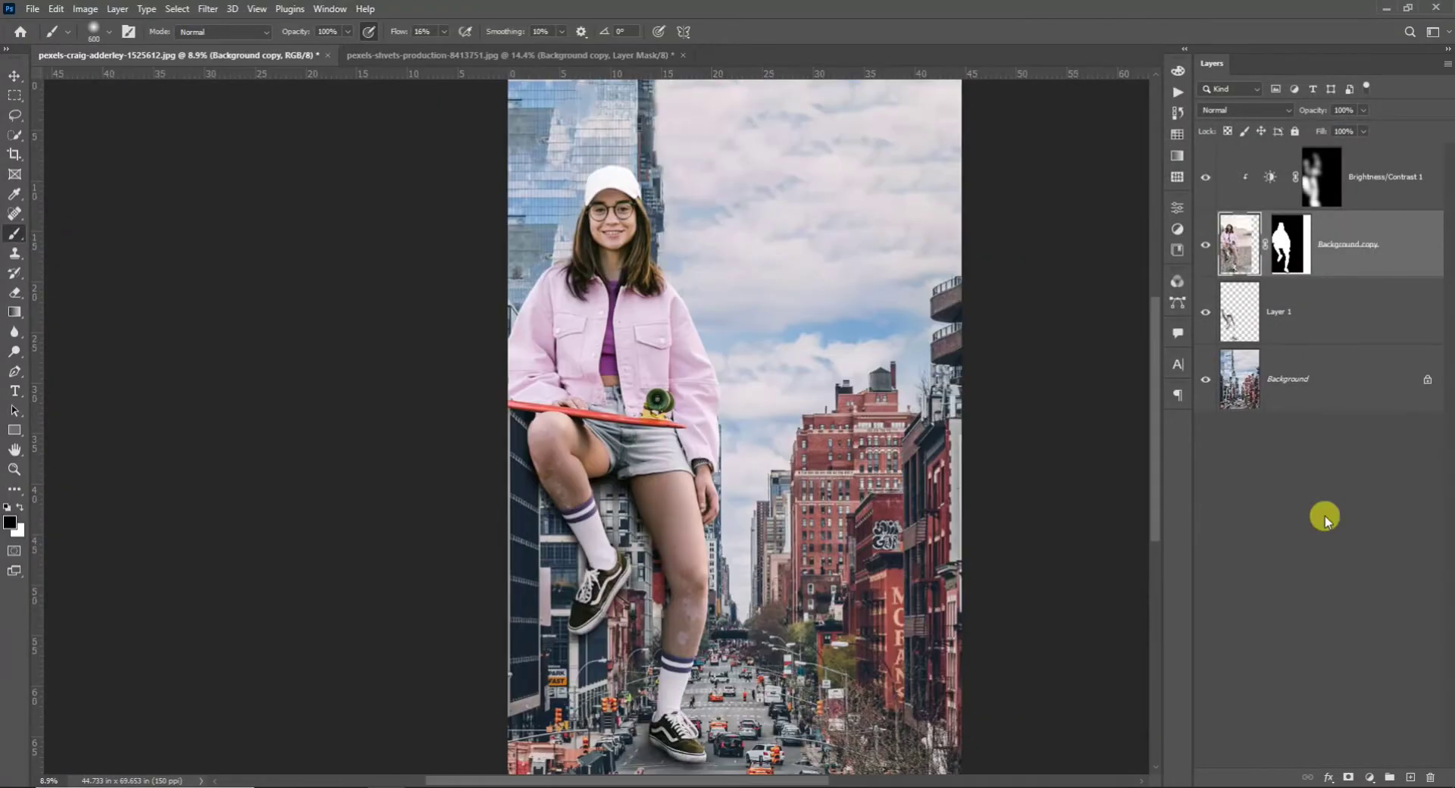
# Add an Exposure adjustment clipped to the woman's layer with exposure -0.61, and invert its mask to black
pyautogui.click(1368, 777)
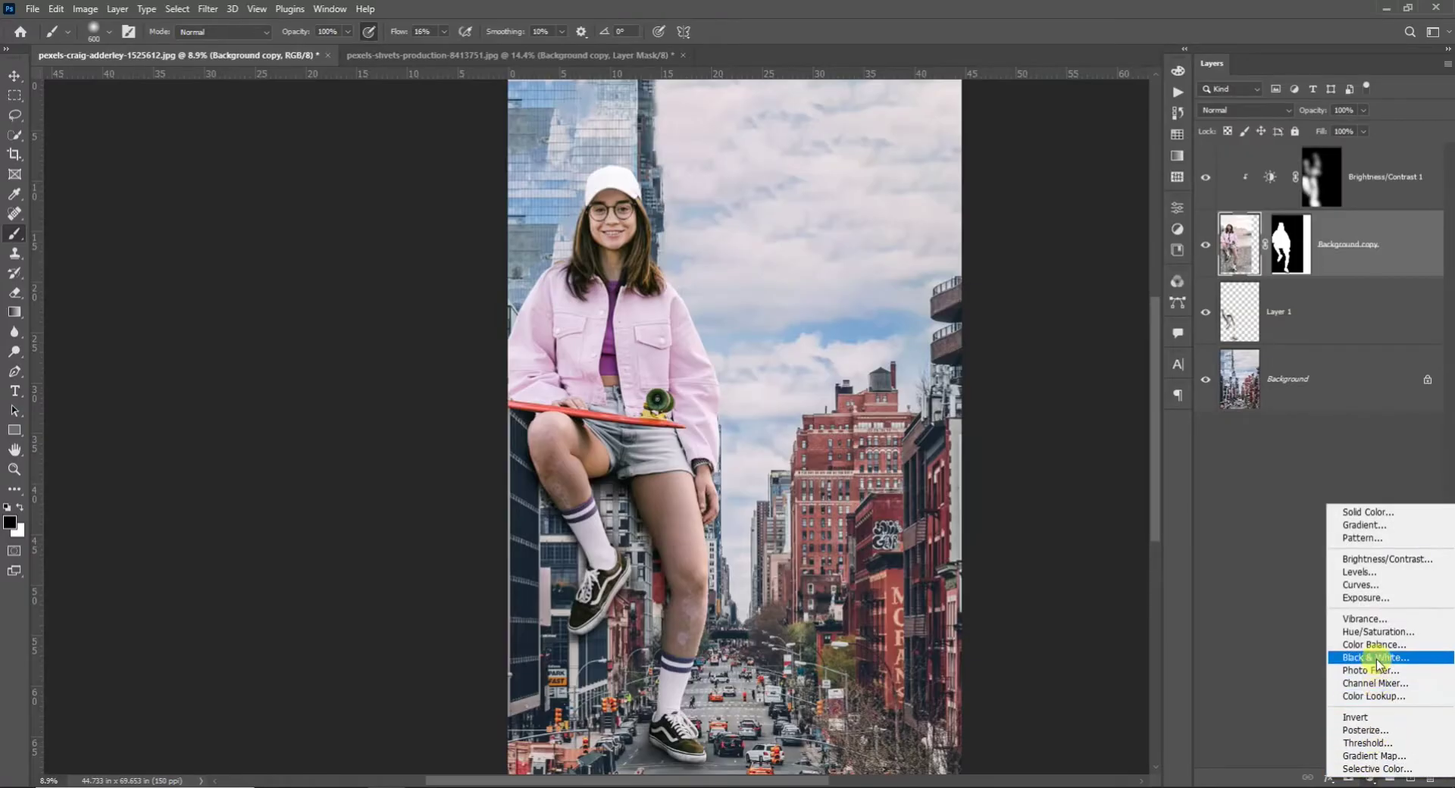
pyautogui.click(1374, 598)
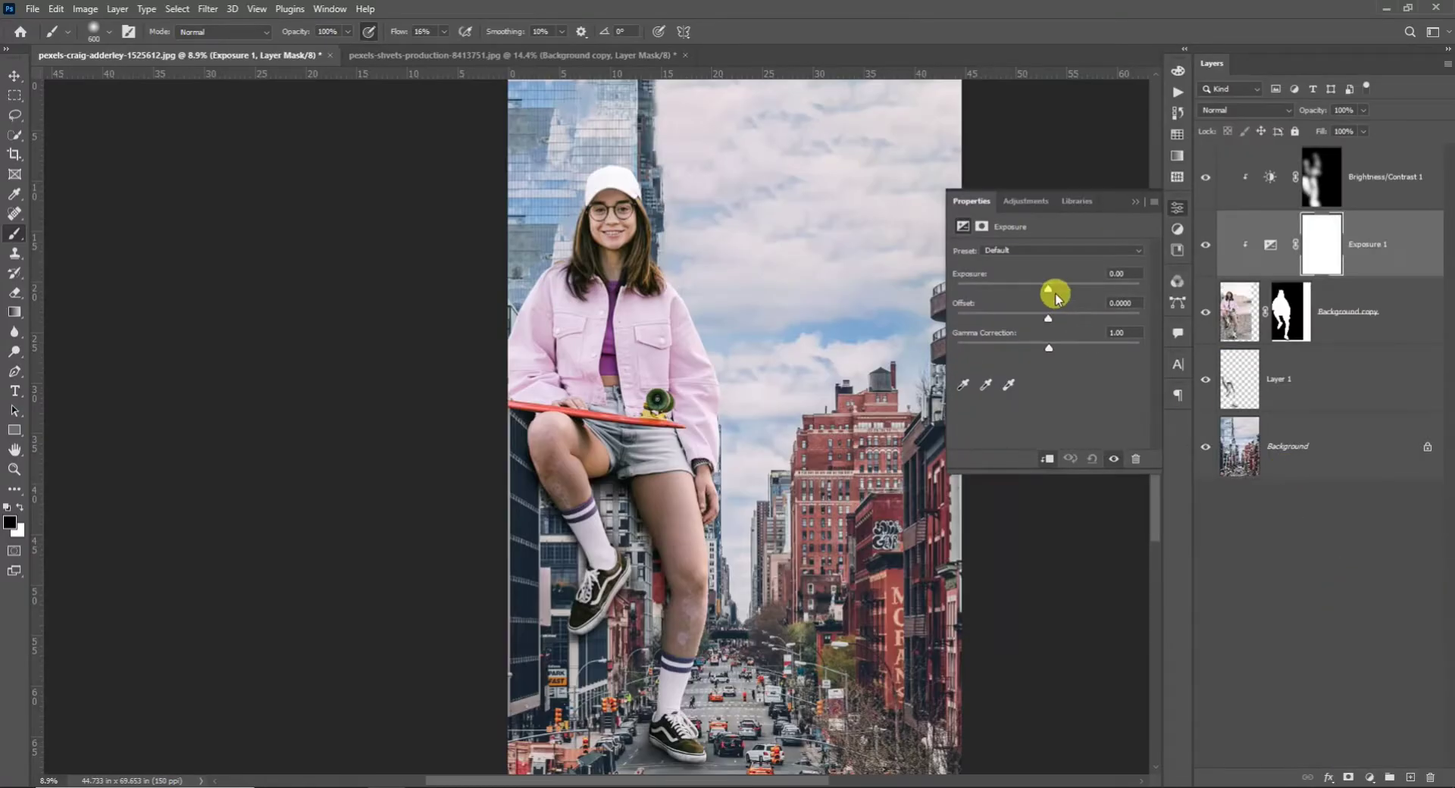
pyautogui.moveTo(1048, 292); pyautogui.dragTo(1037, 296)
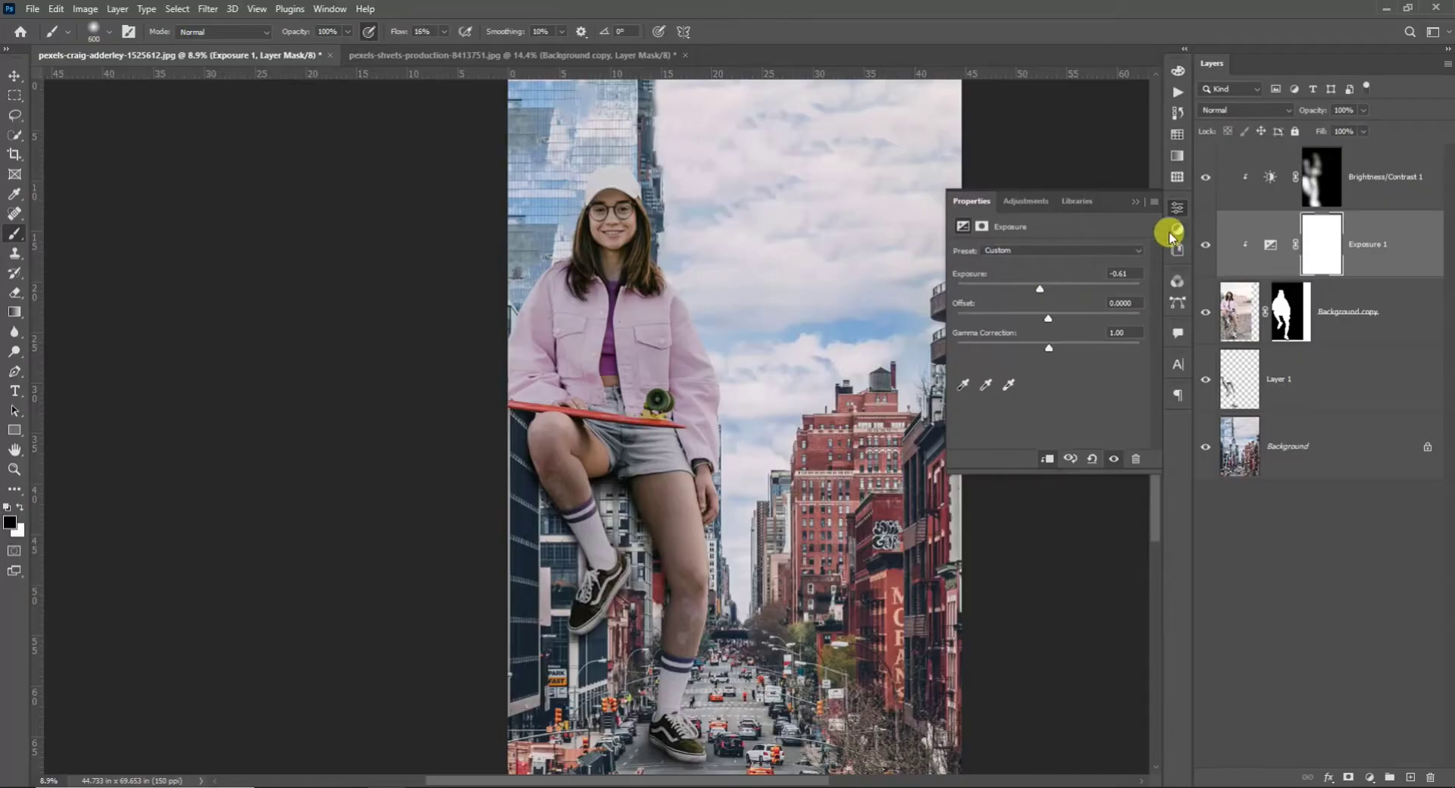
pyautogui.click(1176, 209)
pyautogui.click(1322, 250)
pyautogui.hotkey('ctrl', 'i')
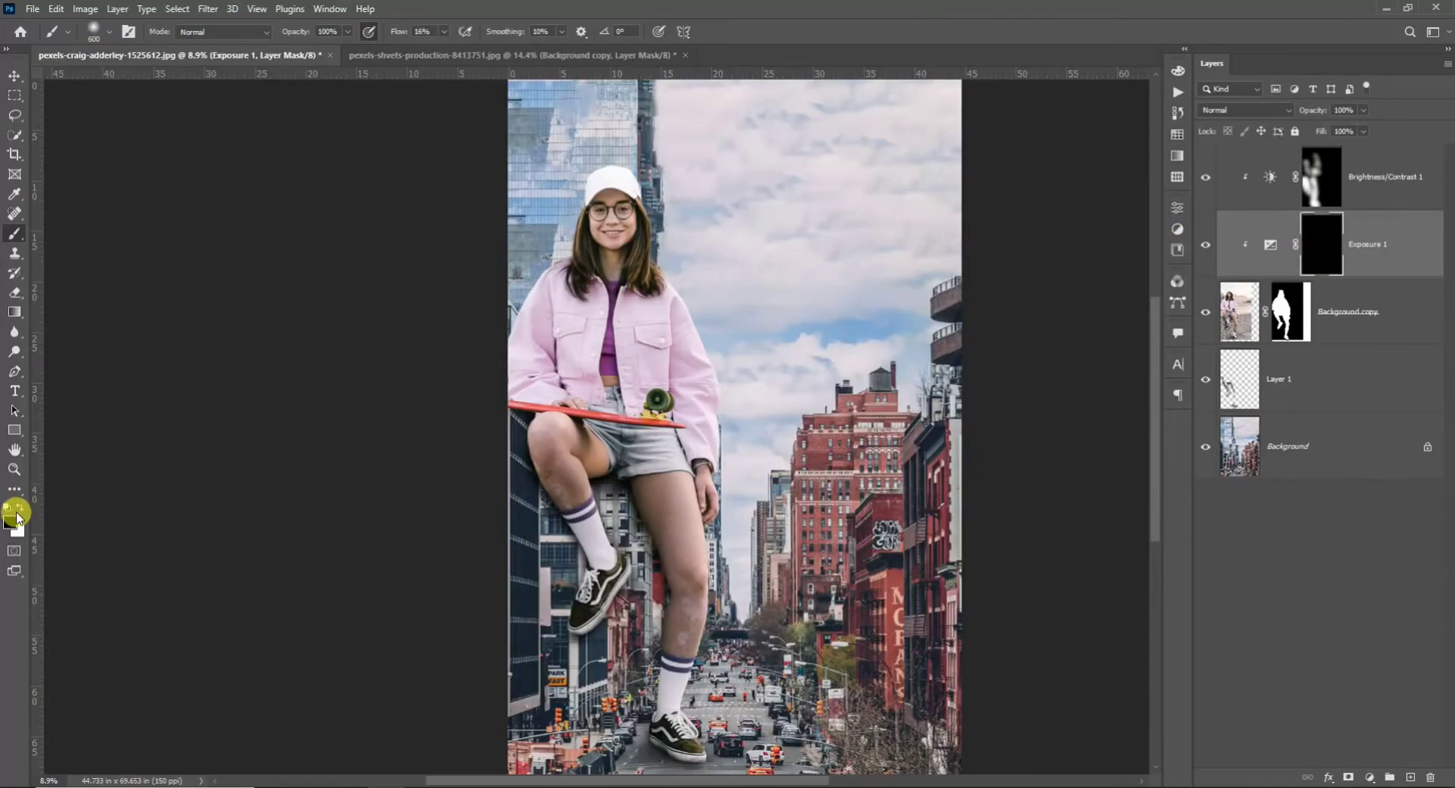
# Paint white on the Exposure mask with a 600 px soft brush to darken the woman's shoes, legs and jacket edges
pyautogui.scroll(3, 580, 703)
pyautogui.scroll(-1, 705, 694)
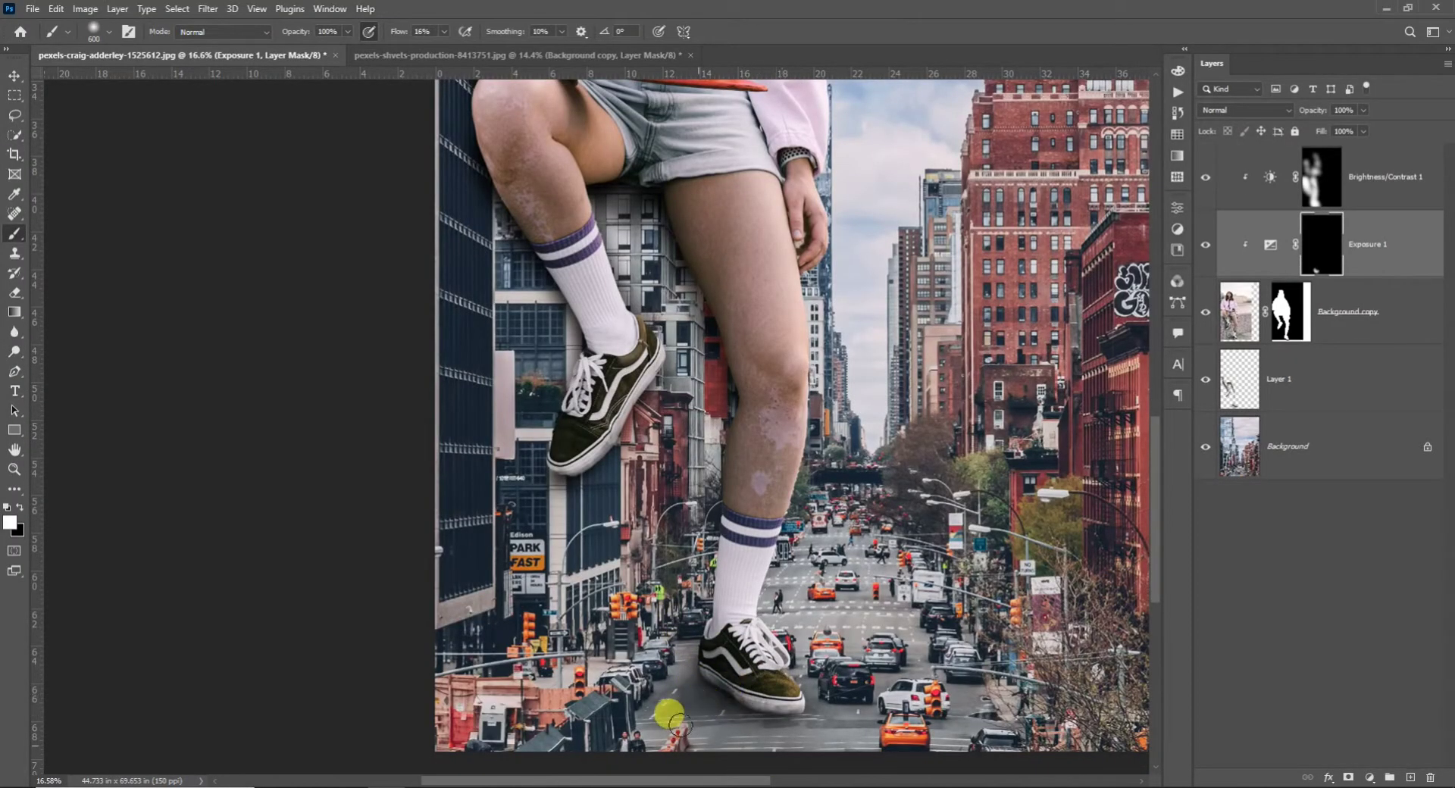
pyautogui.scroll(1, 656, 656)
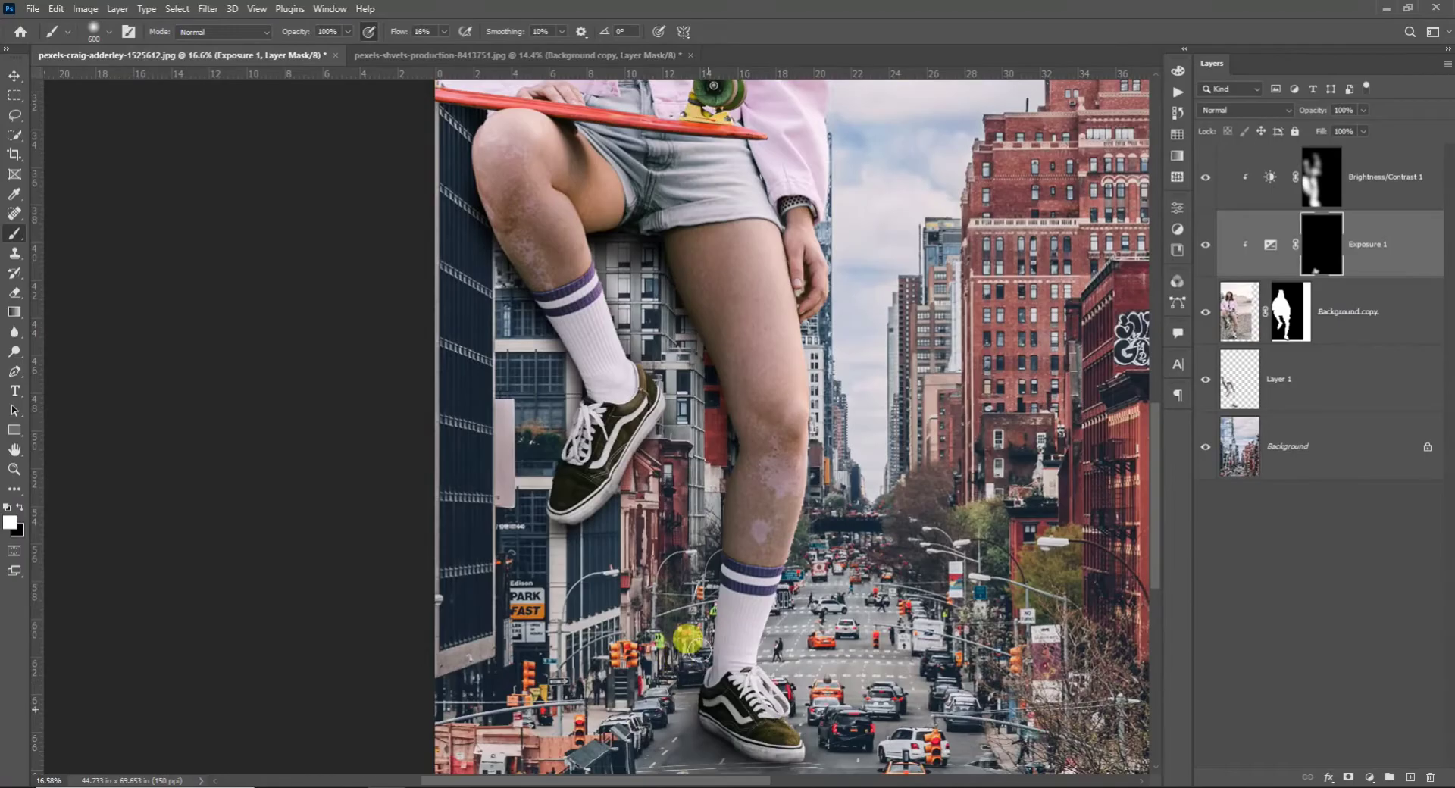
pyautogui.scroll(2, 712, 496)
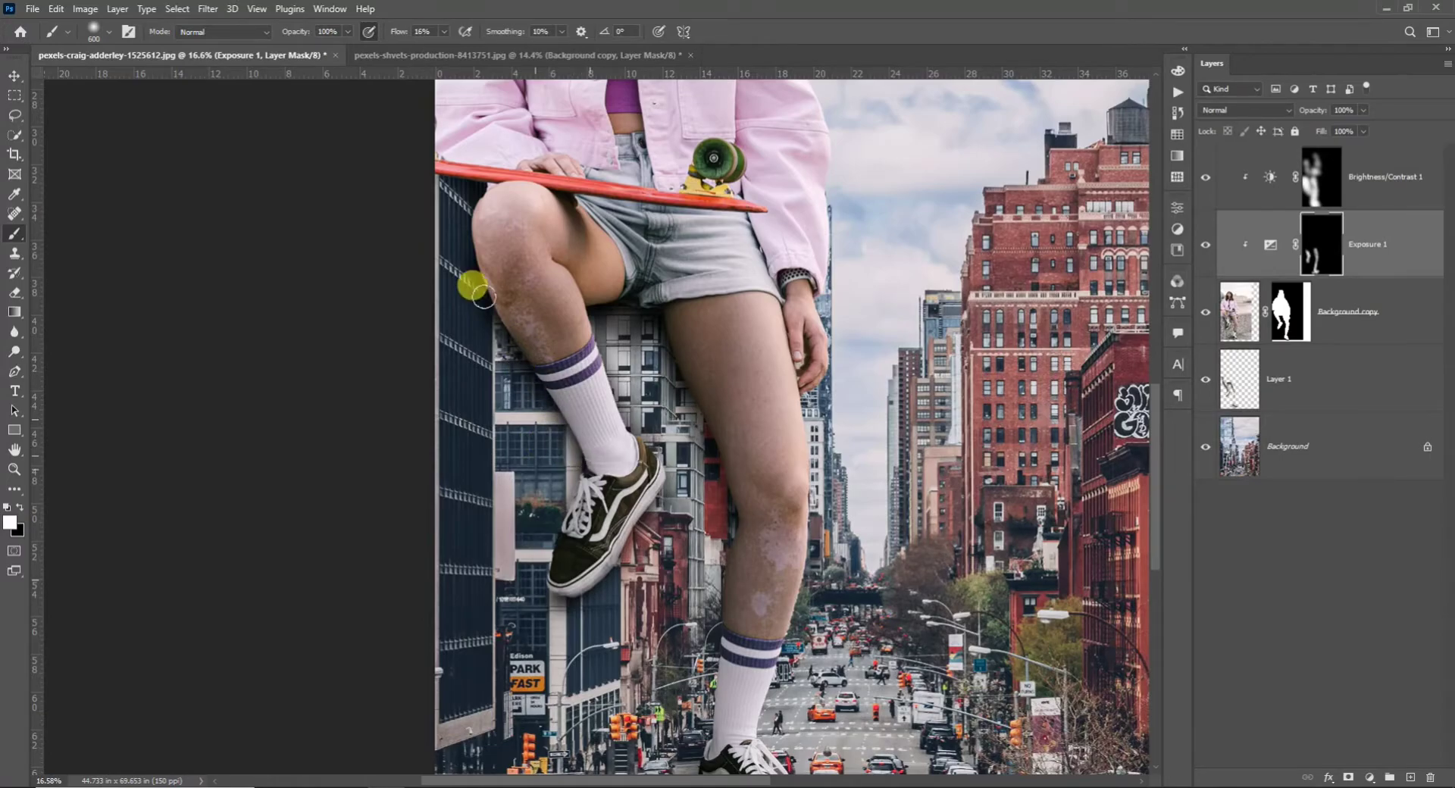
pyautogui.scroll(1, 527, 428)
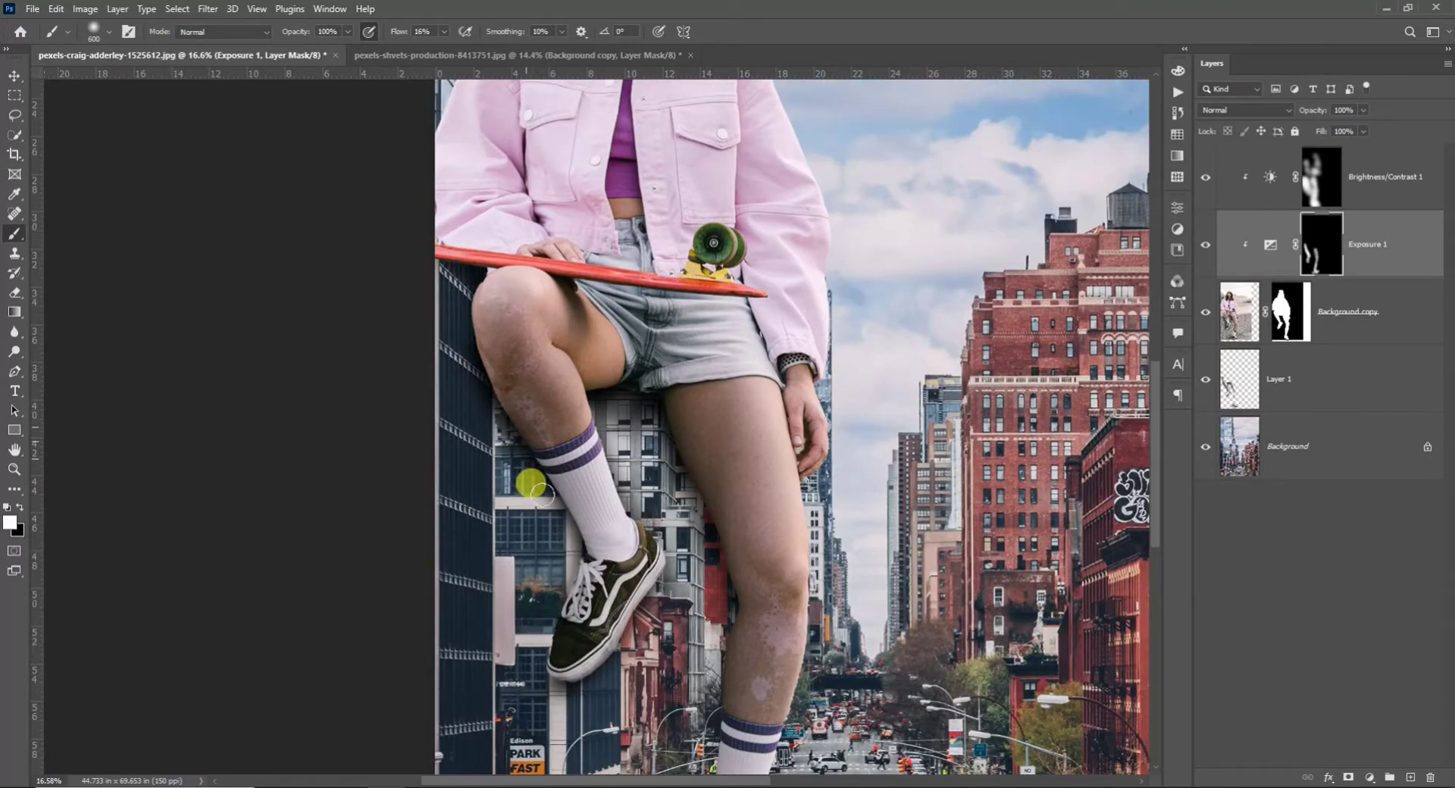
pyautogui.scroll(2, 552, 448)
pyautogui.scroll(1, 554, 419)
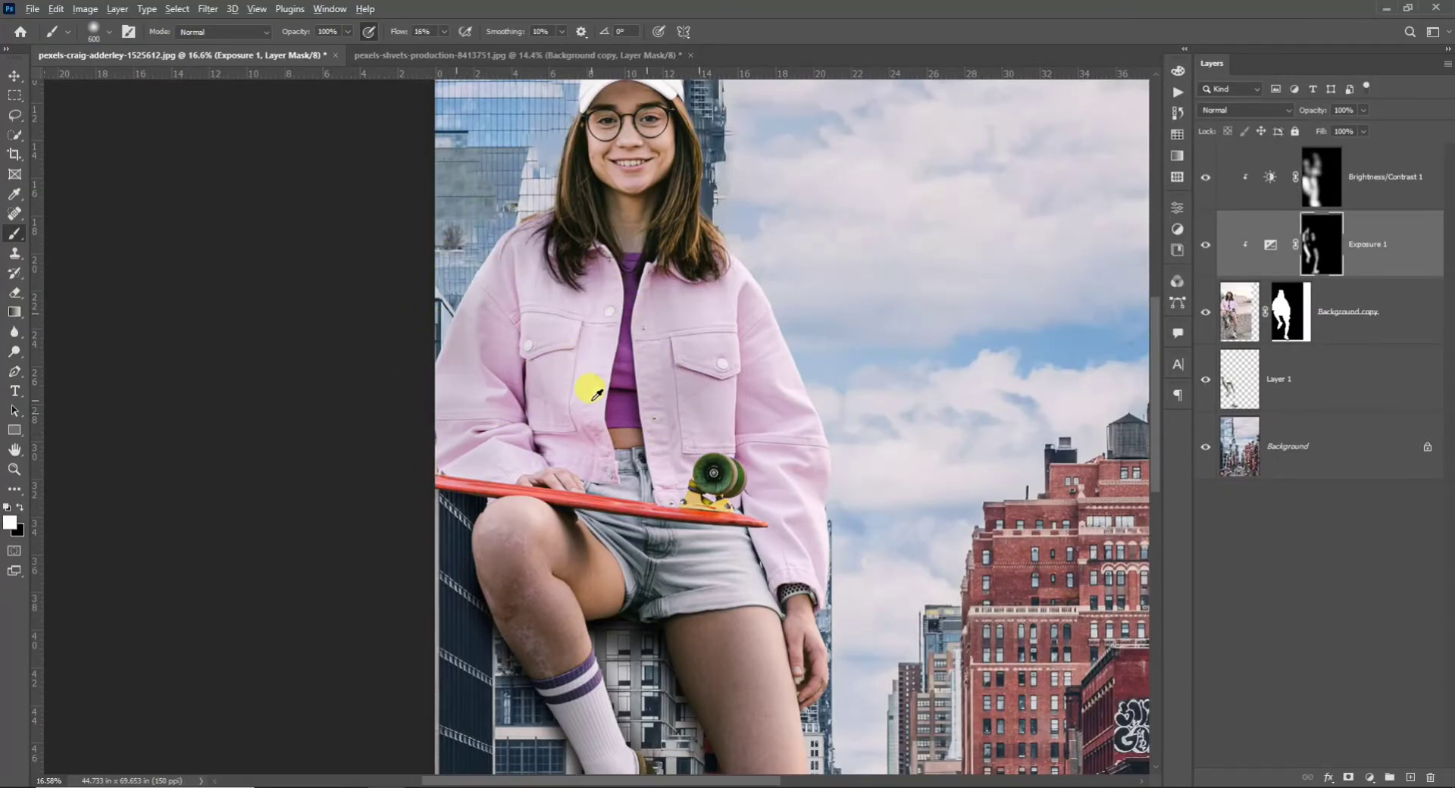
# Compare the woman with and without the Exposure adjustment, and adjust that layer's opacity
pyautogui.scroll(-6, 597, 395)
pyautogui.scroll(3, 667, 483)
pyautogui.scroll(-1, 644, 494)
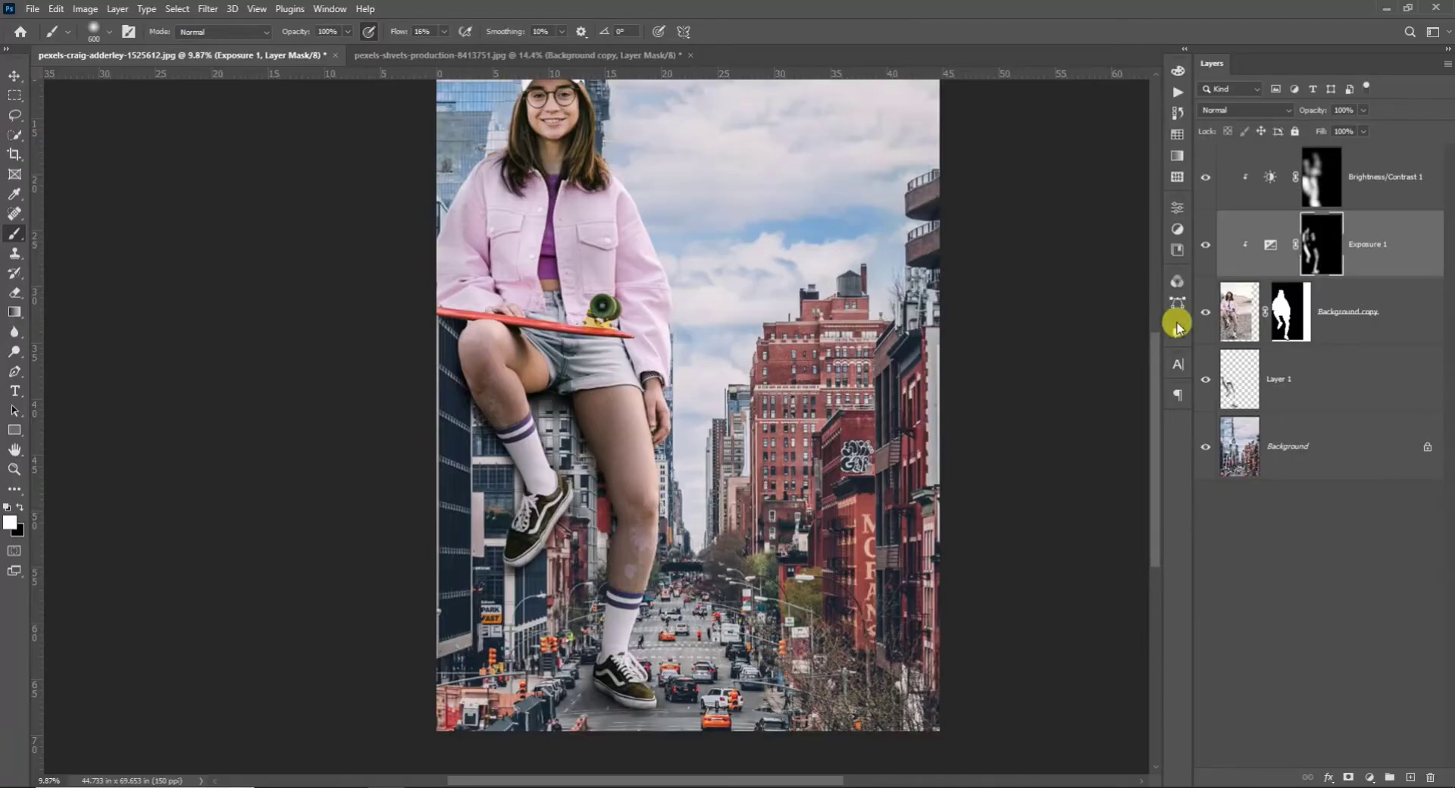
pyautogui.click(1204, 244)
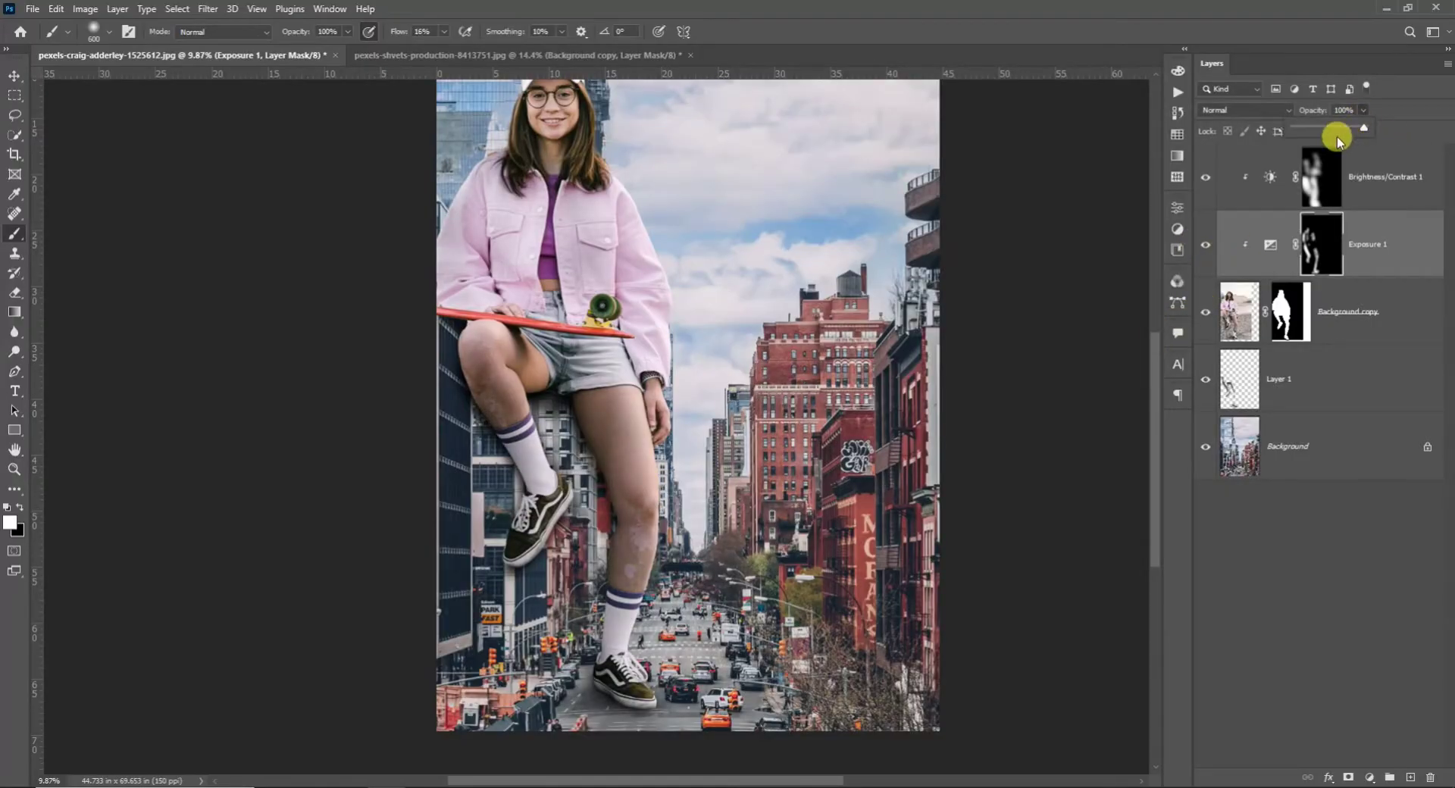
pyautogui.moveTo(1337, 129); pyautogui.dragTo(1345, 130)
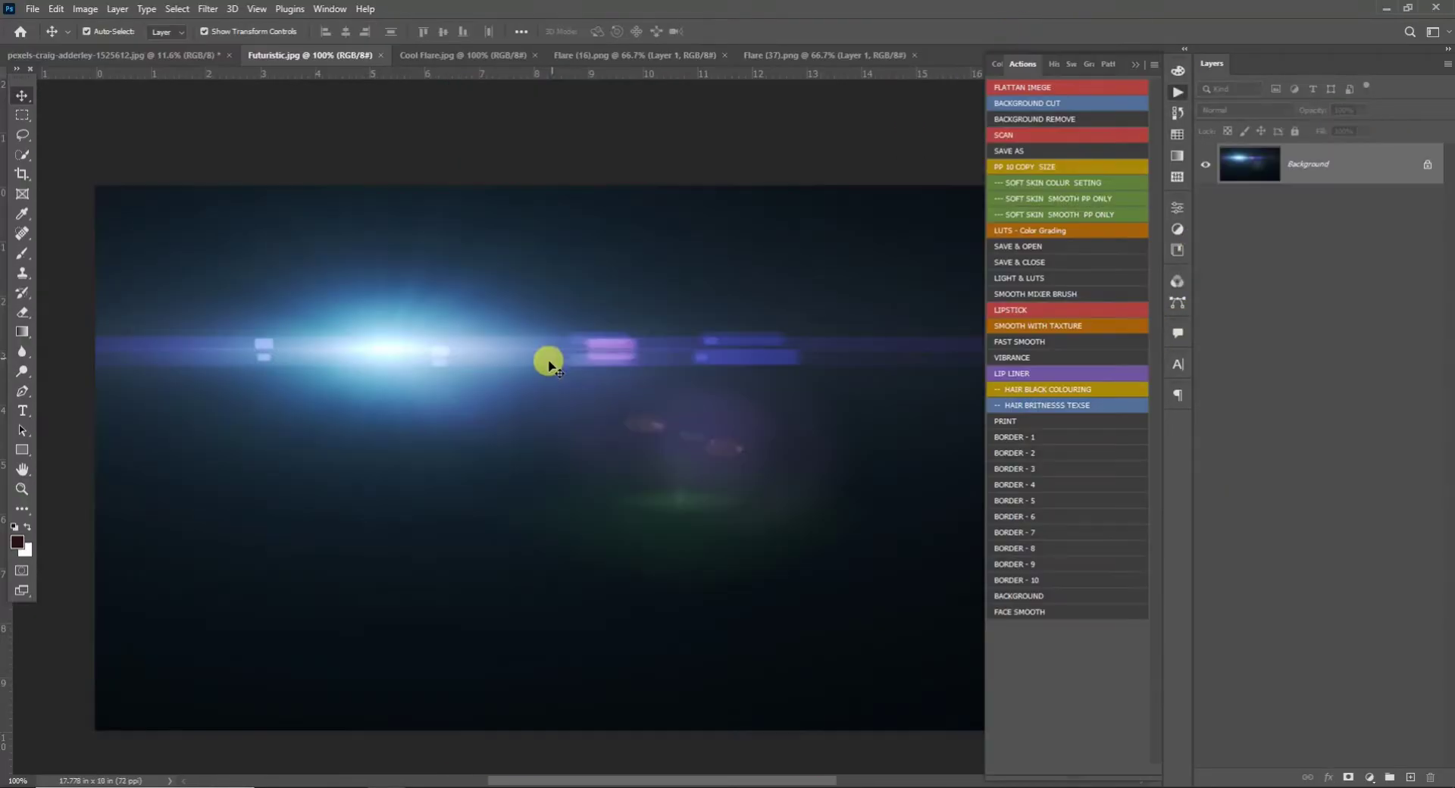
# Bring the Futuristic.jpg lens flare into the street composite as a new layer and enlarge it over the woman's upper body
pyautogui.click(159, 53)
pyautogui.moveTo(455, 280); pyautogui.dragTo(624, 369)
pyautogui.press('Return')
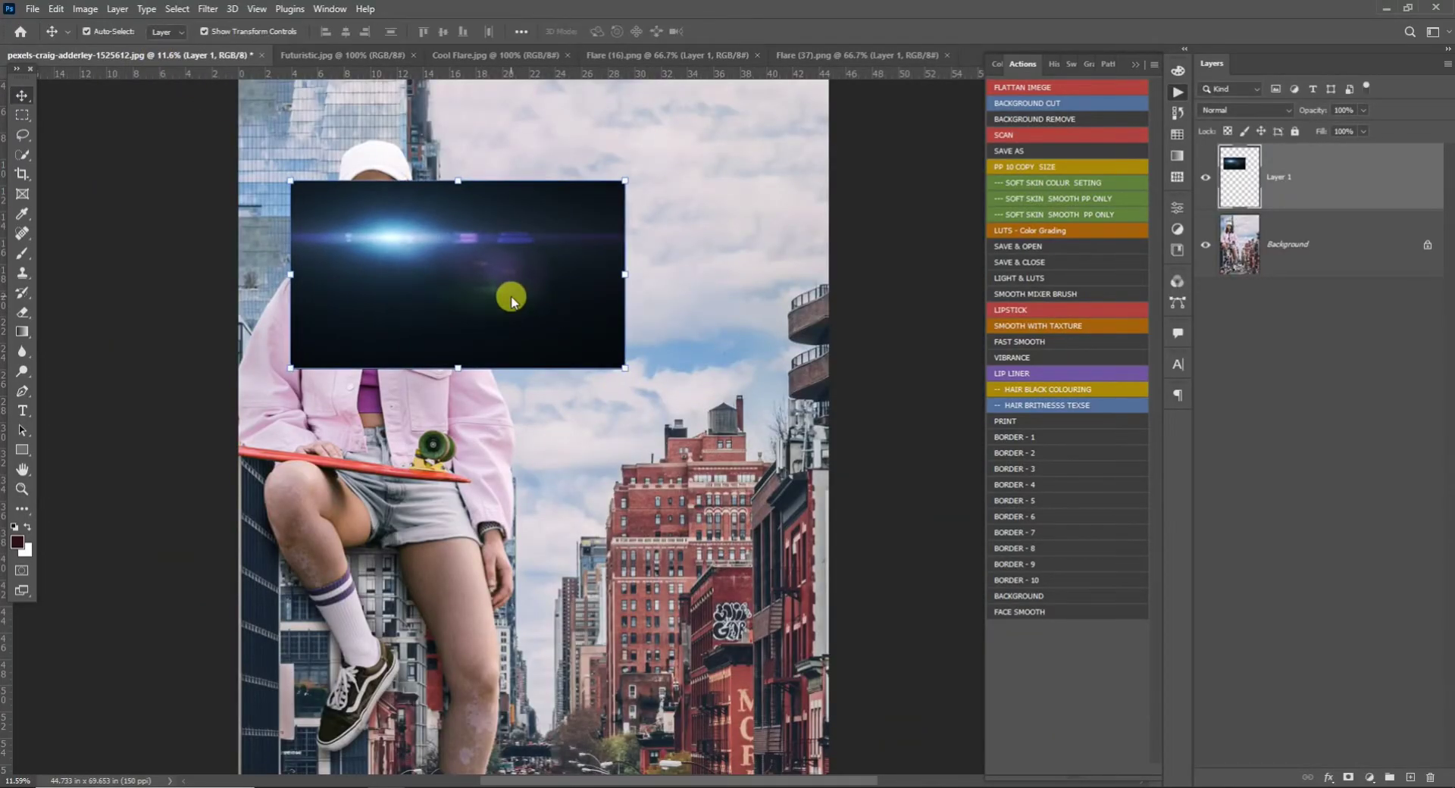
# Set the Futuristic flare layer's blend mode to Screen and move the flare up beside the woman's cap
pyautogui.click(1256, 114)
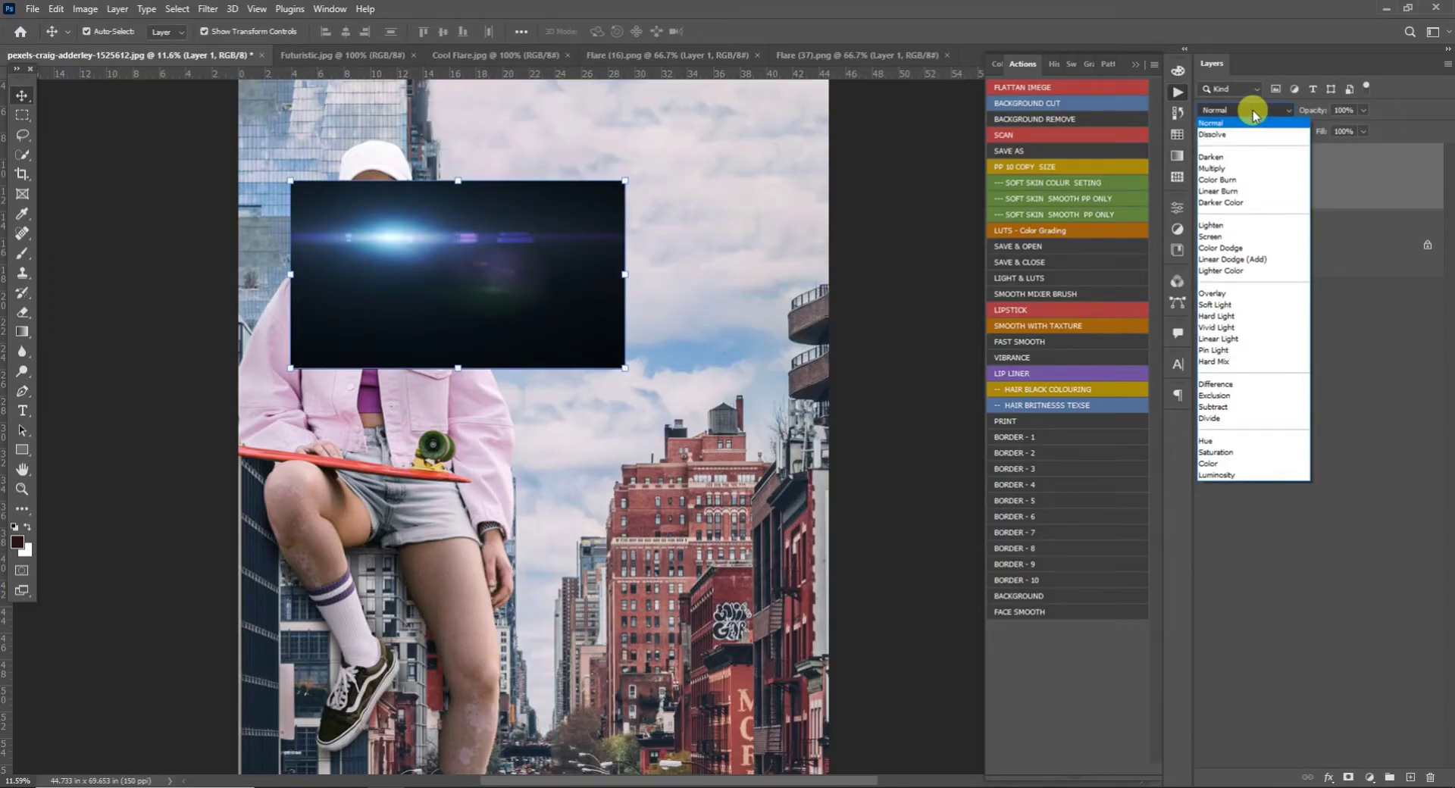
pyautogui.click(1220, 236)
pyautogui.moveTo(447, 241); pyautogui.dragTo(465, 145)
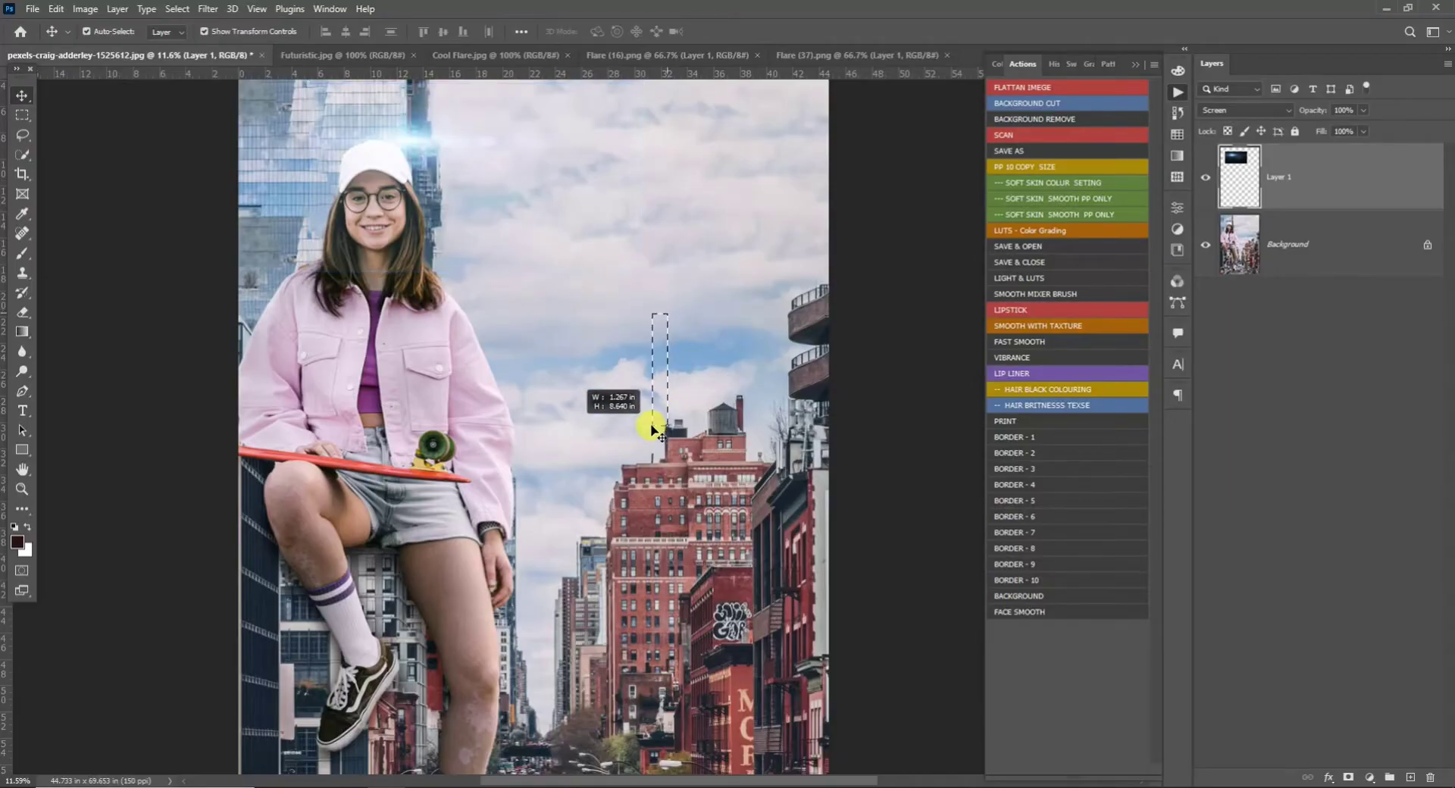
# Rotate the Futuristic flare about 73° and place its glow along the woman's hair and shoulder on the sky side
pyautogui.hotkey('ctrl', 't')
pyautogui.moveTo(646, 283); pyautogui.dragTo(557, 406)
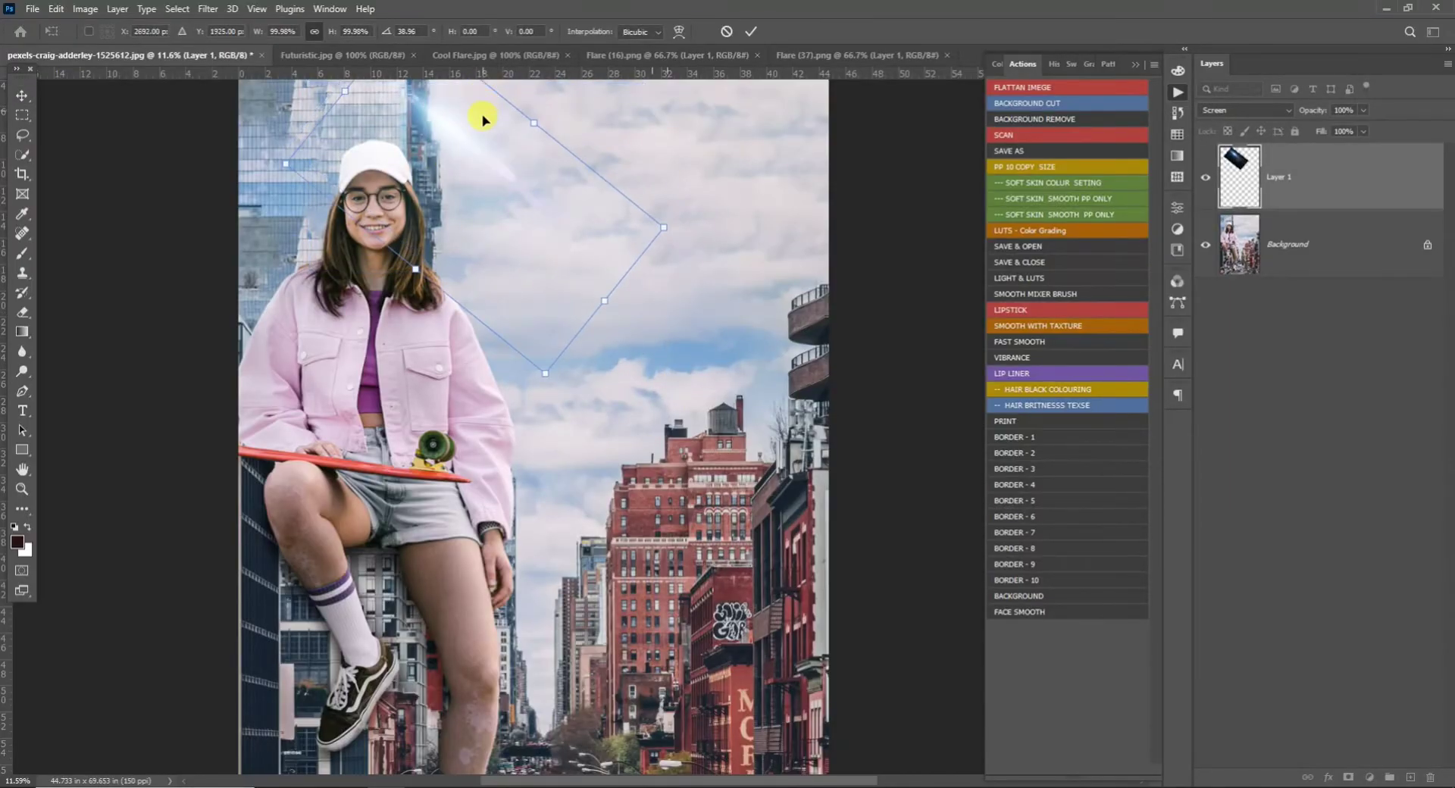
pyautogui.moveTo(483, 118); pyautogui.dragTo(482, 350)
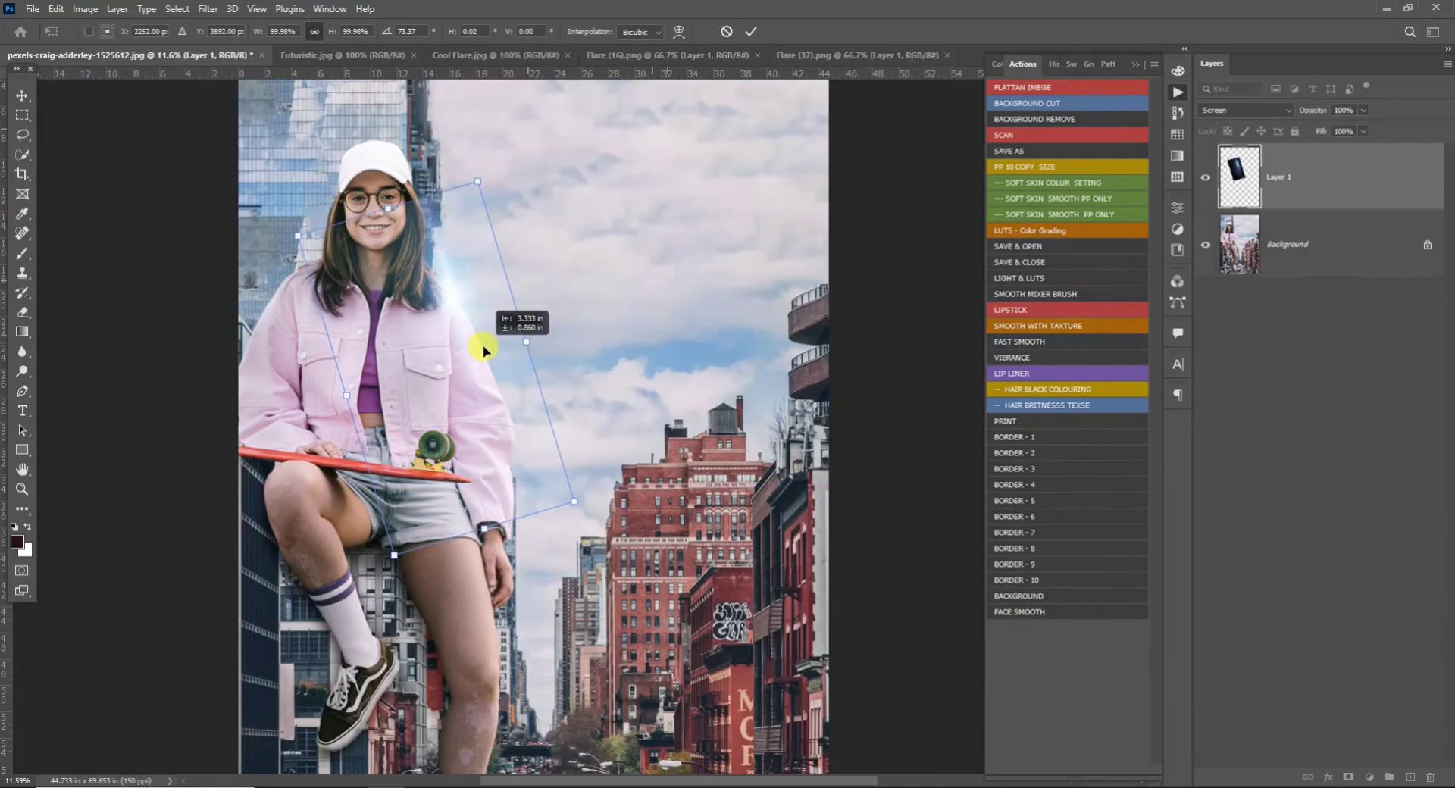
pyautogui.press('Return')
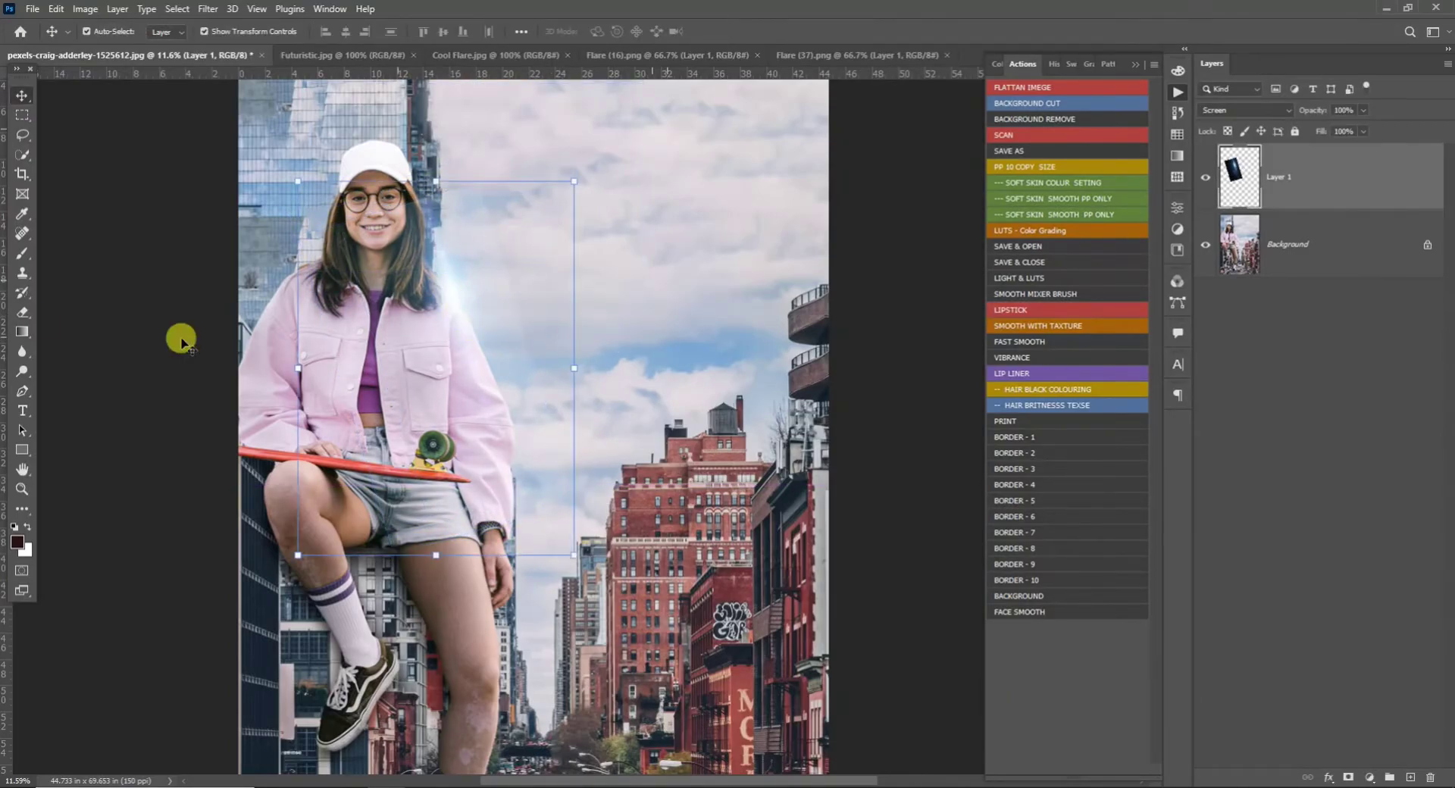
# Erase the flare's spill over the woman's face, hair and shoulder with a soft 306 px eraser
pyautogui.press('e')
pyautogui.rightClick(580, 330)
pyautogui.press('Return')
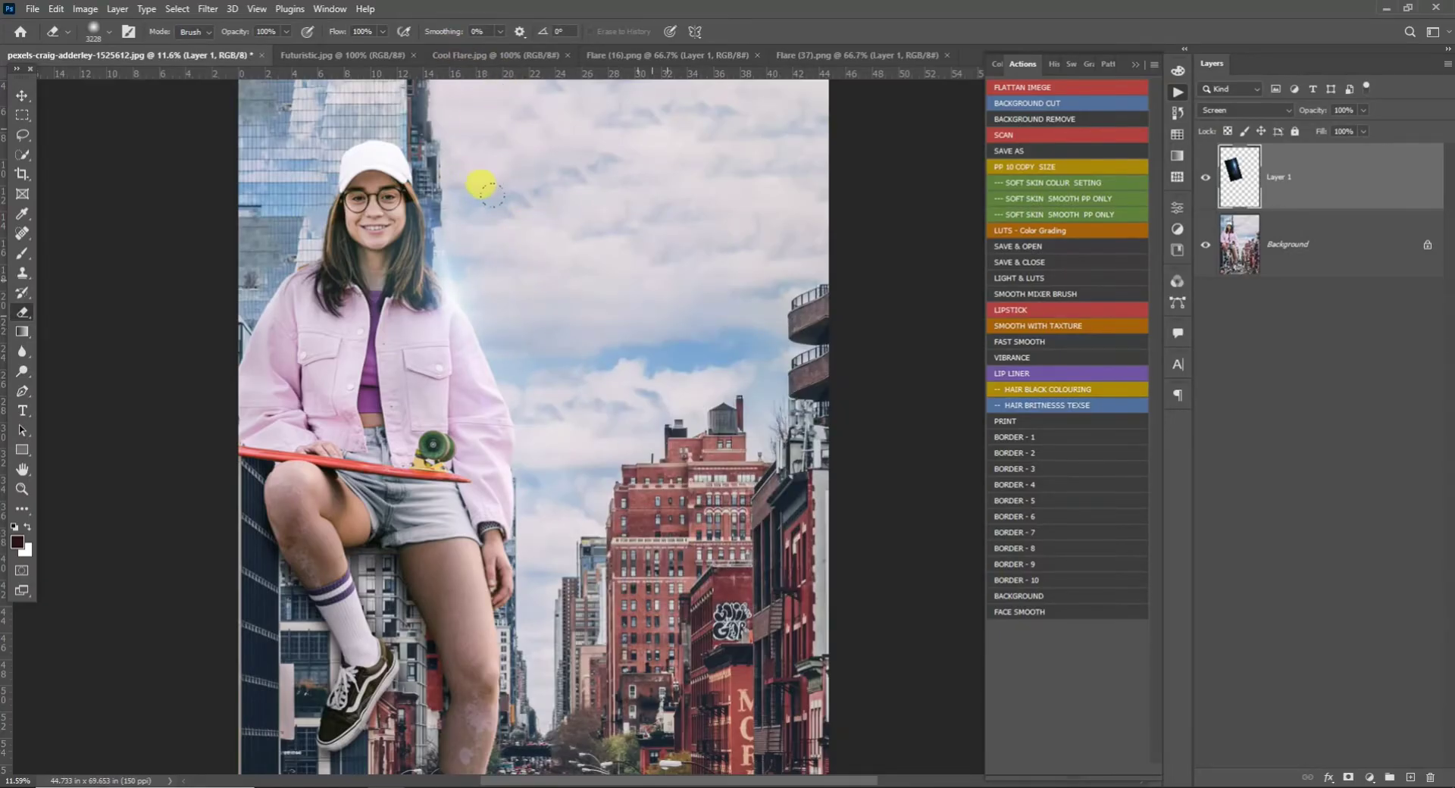
pyautogui.rightClick(580, 292)
pyautogui.doubleClick(698, 317)
pyautogui.write('306')
pyautogui.press('Return')
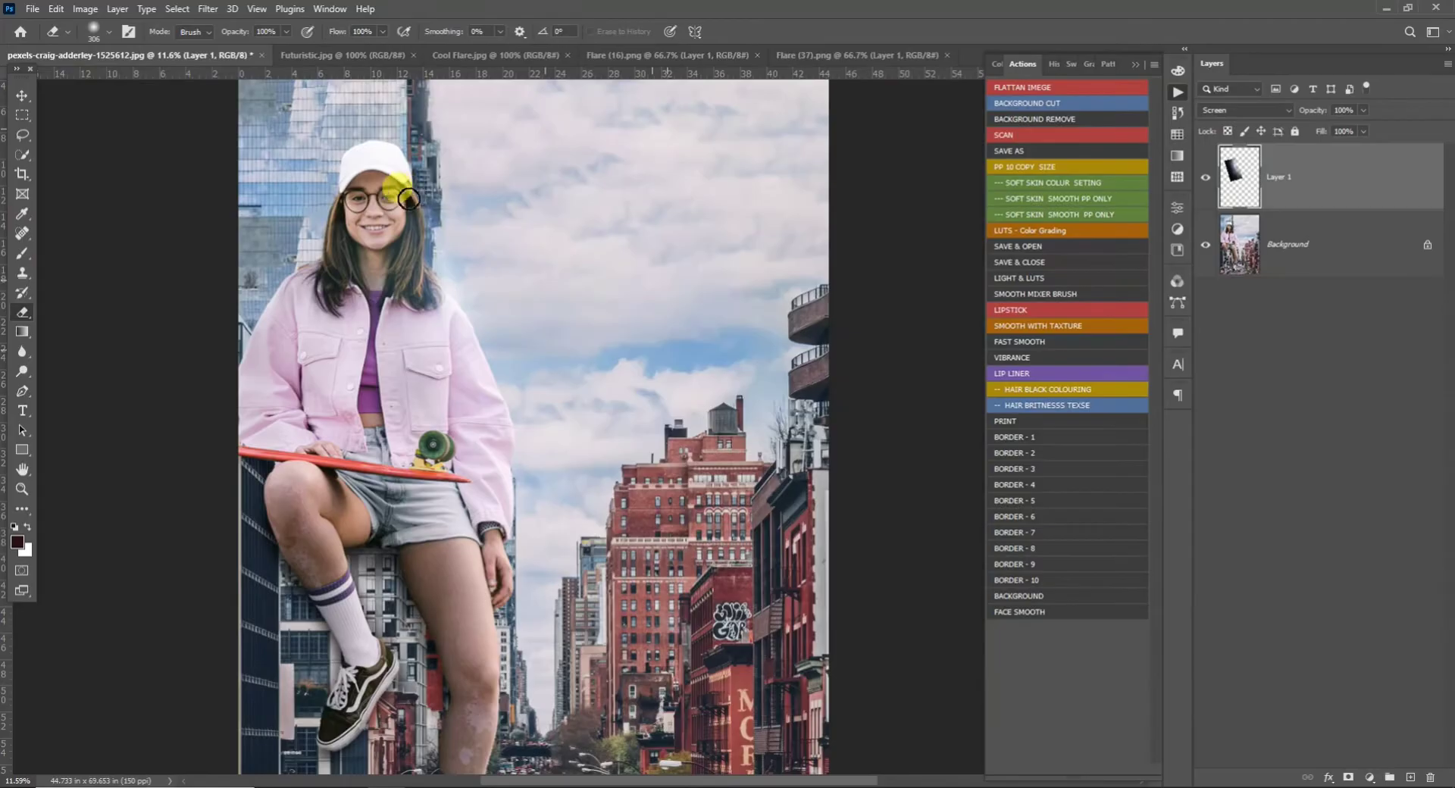
# Close Futuristic.jpg, bring the Cool Flare.jpg image into the composite as a new layer, and scale it to about 353%
pyautogui.click(333, 55)
pyautogui.click(413, 56)
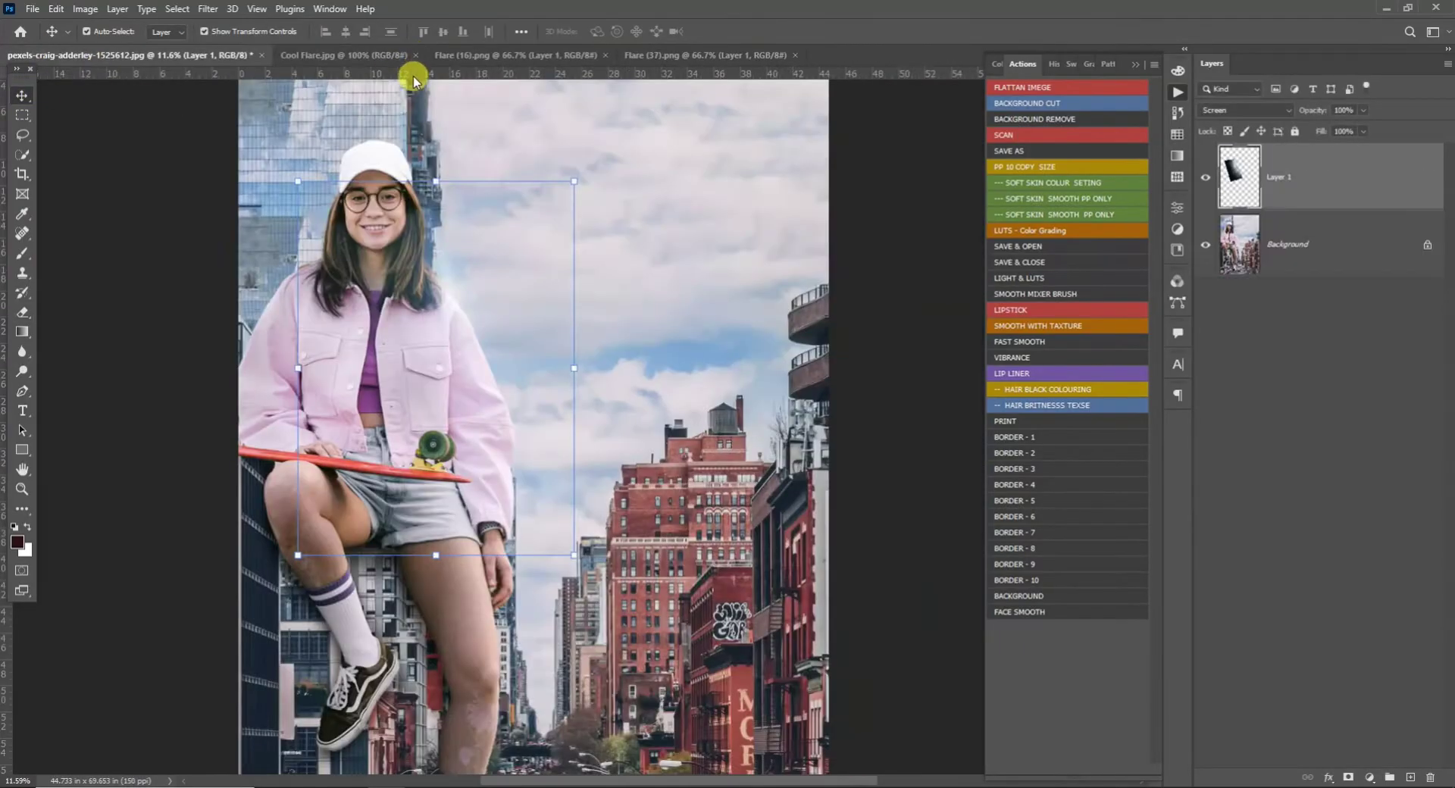
pyautogui.click(402, 56)
pyautogui.moveTo(464, 322); pyautogui.dragTo(568, 480)
pyautogui.hotkey('ctrl', 't')
pyautogui.press('Return')
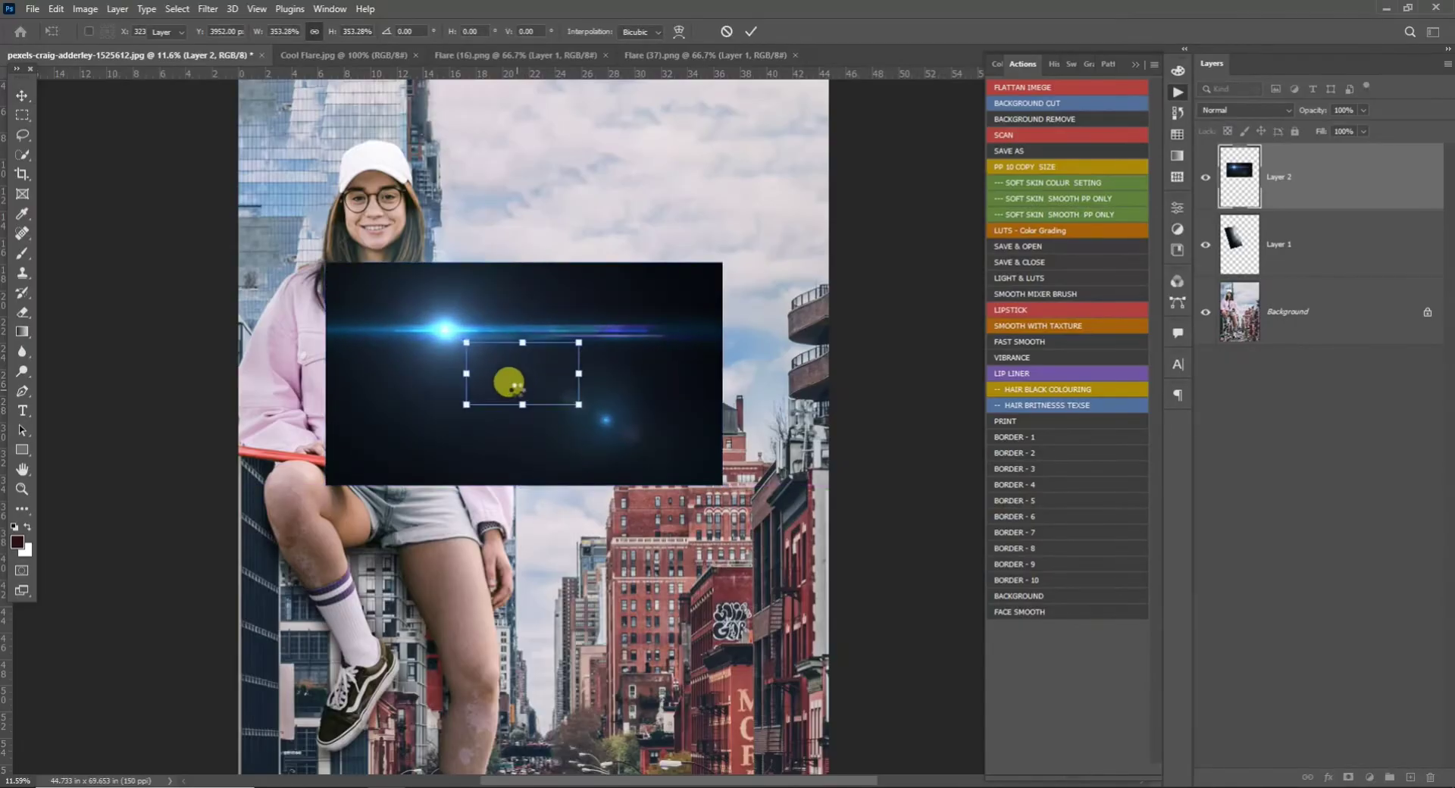
# Move the Cool Flare layer up so its glow sits beside the woman's cap, and set its blend mode to Screen
pyautogui.moveTo(510, 383); pyautogui.dragTo(525, 177)
pyautogui.click(1245, 110)
pyautogui.click(1260, 234)
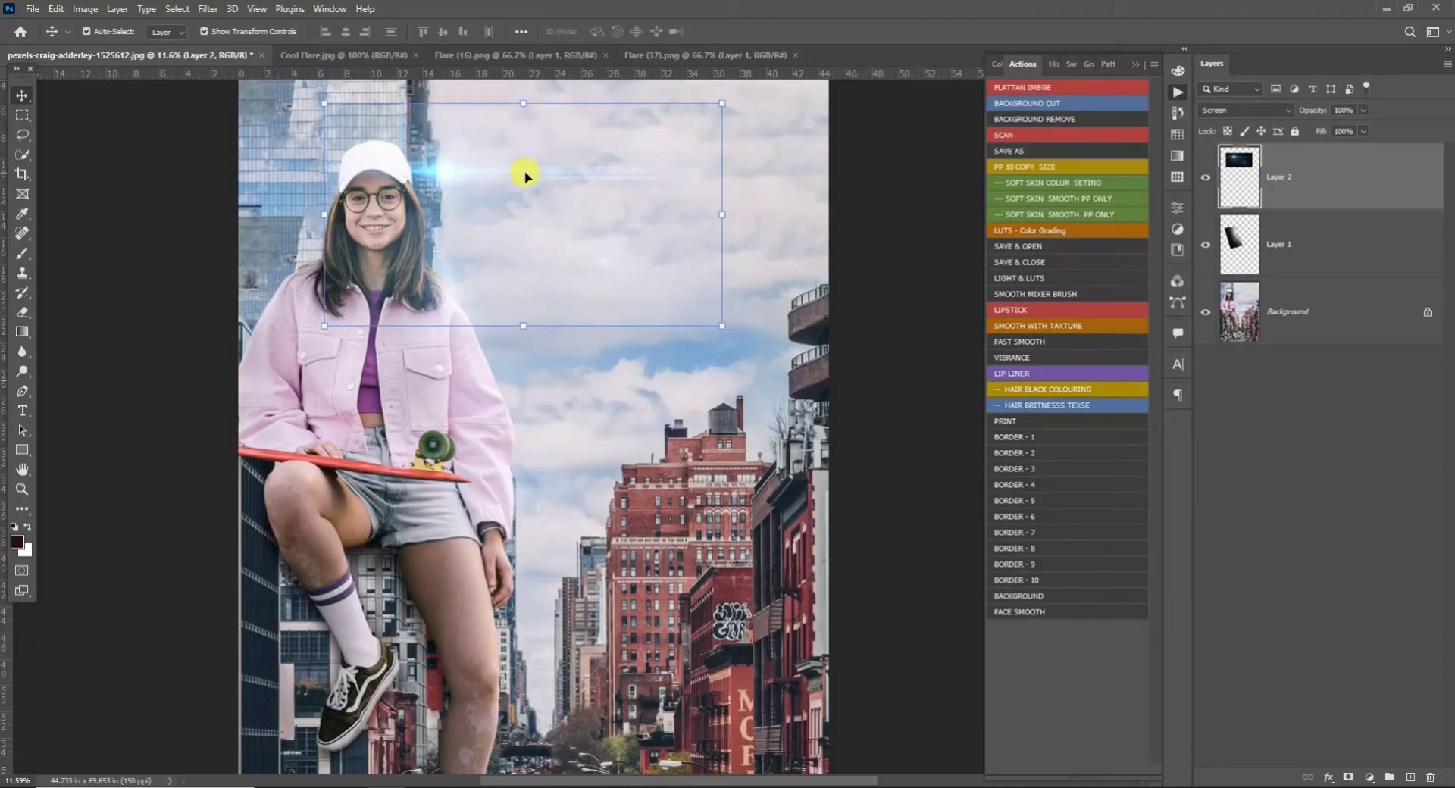